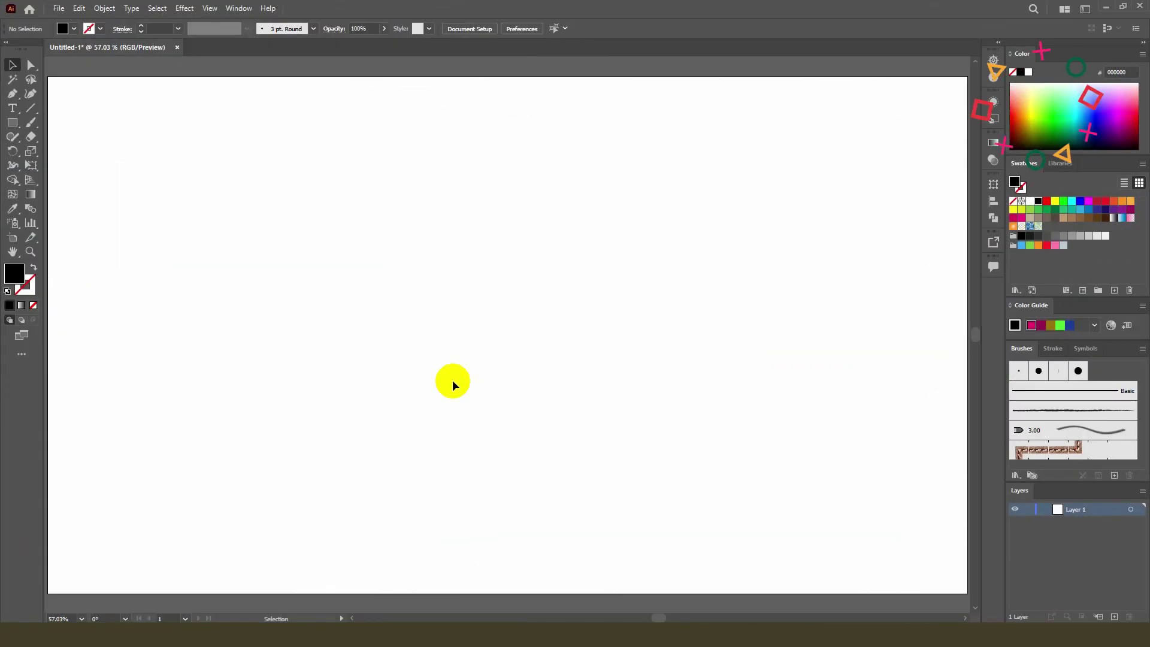
# Step: Place a point text object with placeholder 'Lorem ipsum' near the artboard's top left
pyautogui.click(12, 108)
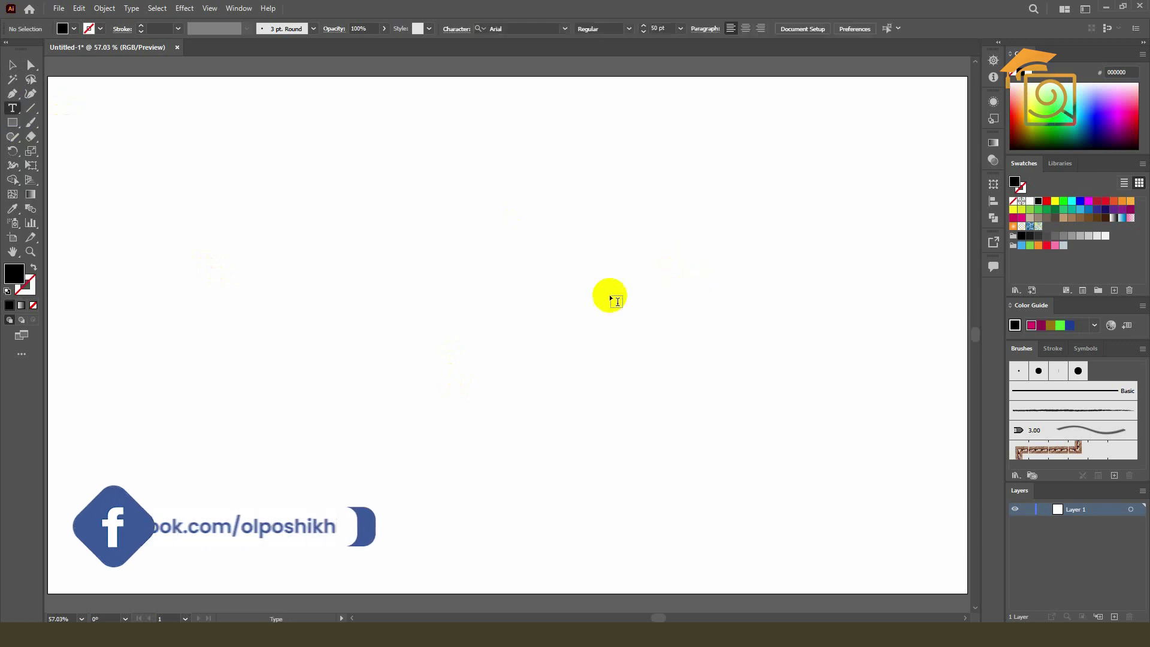
pyautogui.click(292, 178)
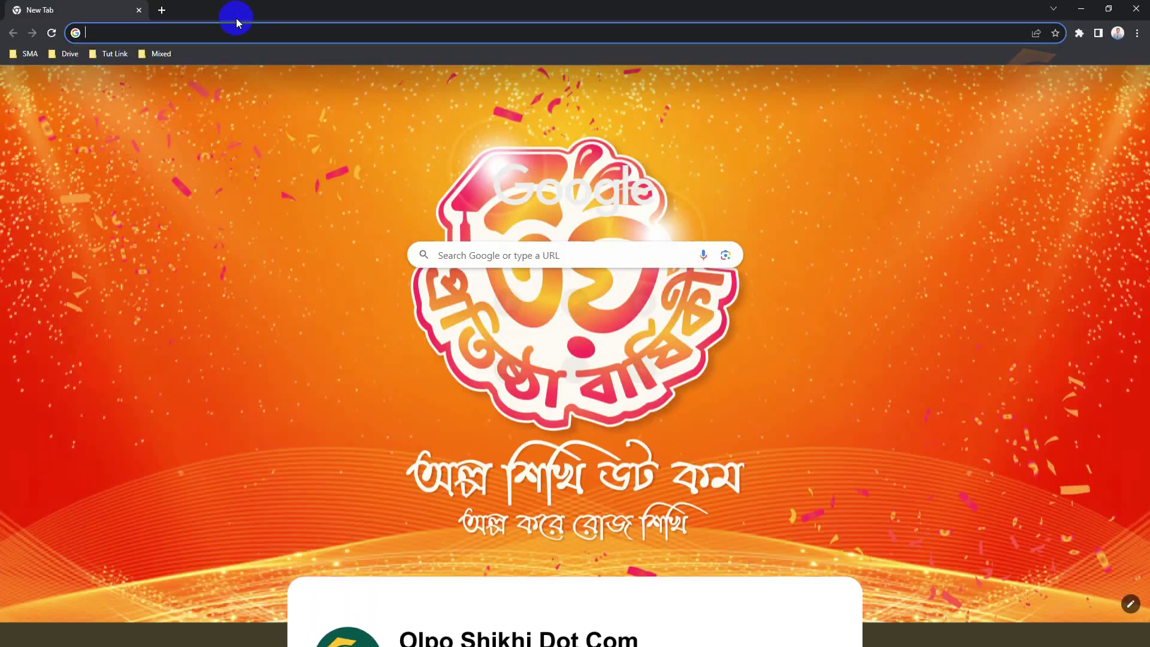
pyautogui.click(233, 30)
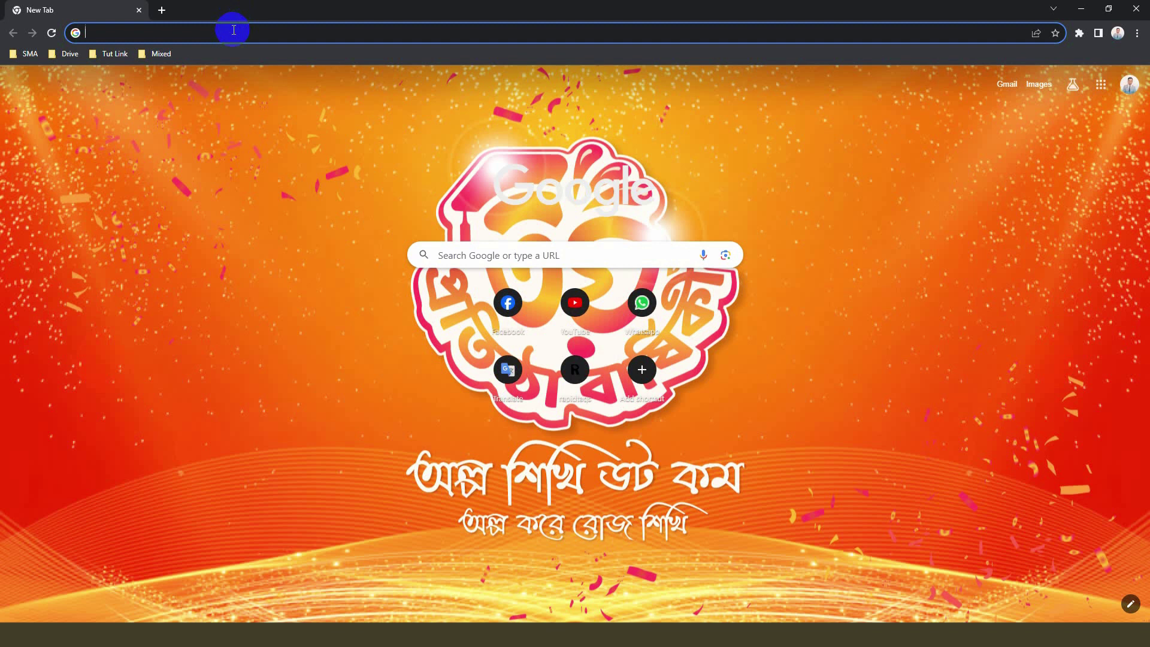
# Step: Load lipsum.com in the browser and look over the page
pyautogui.write('Lipsum.com')
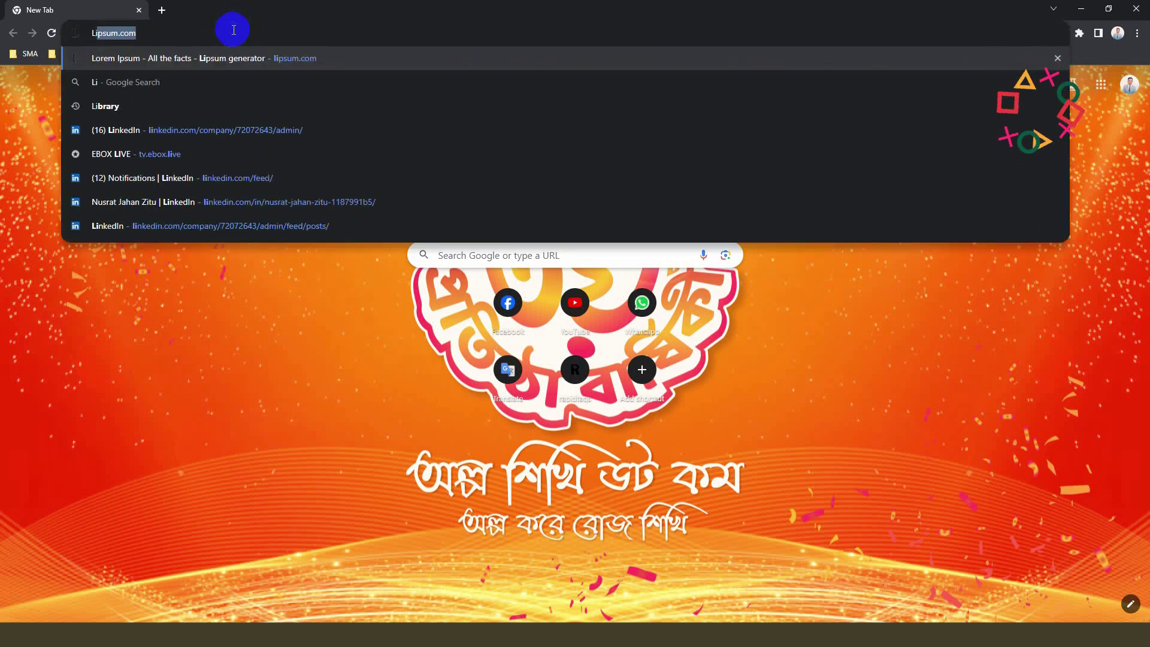
pyautogui.press('Return')
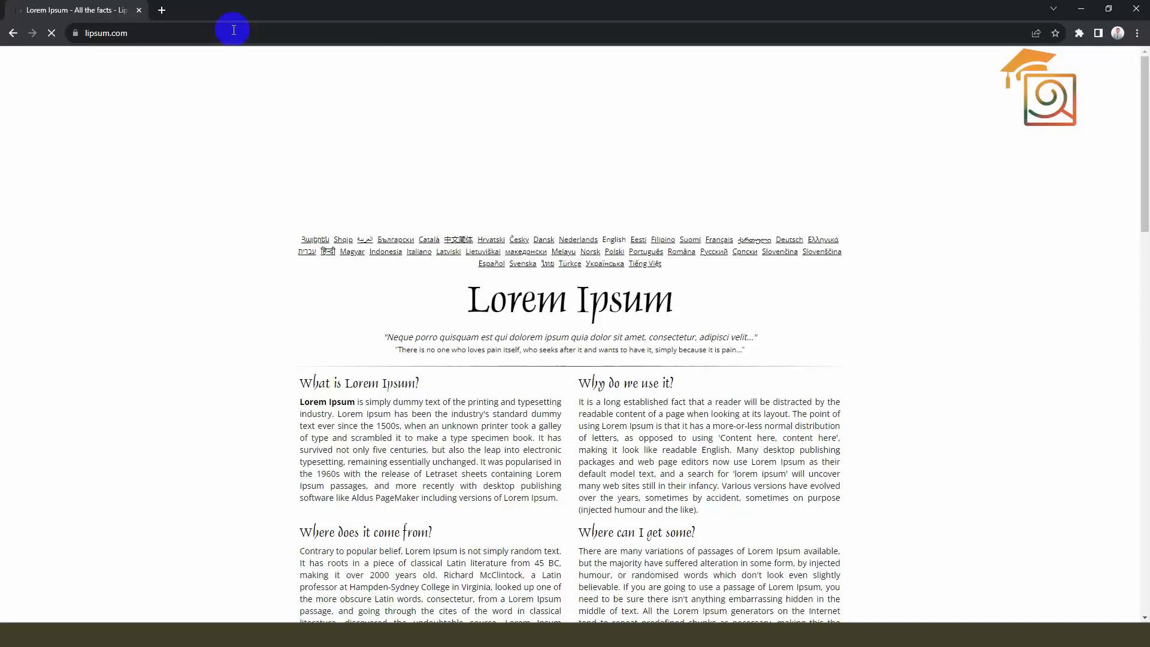
pyautogui.scroll(-7, 650, 270)
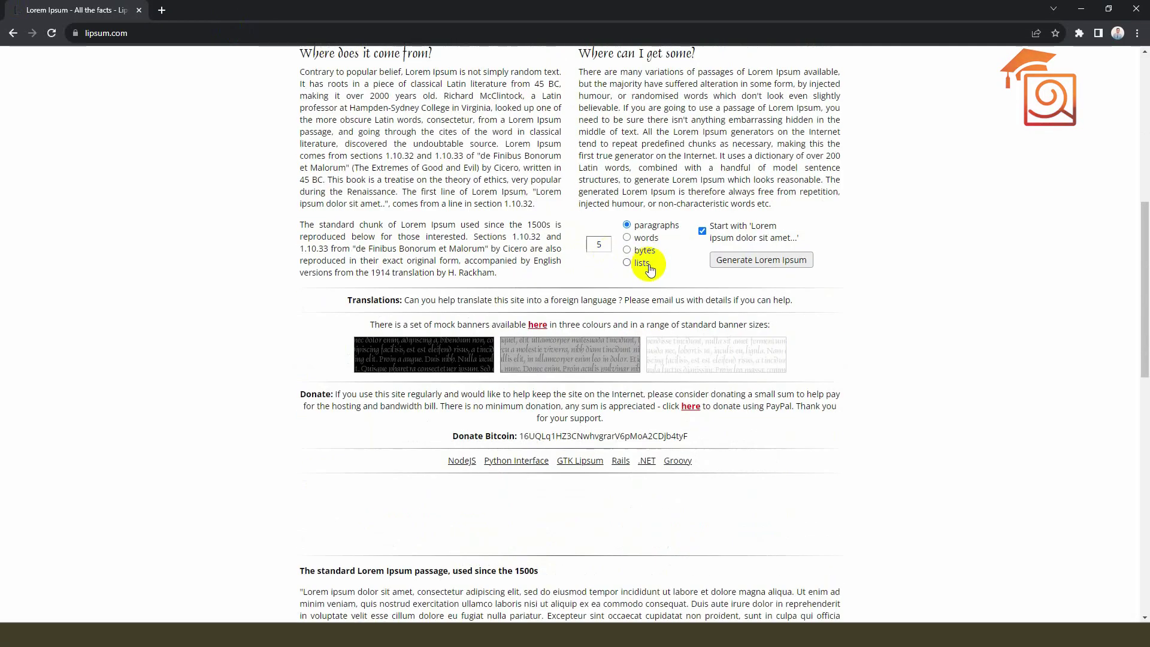
pyautogui.scroll(2, 650, 270)
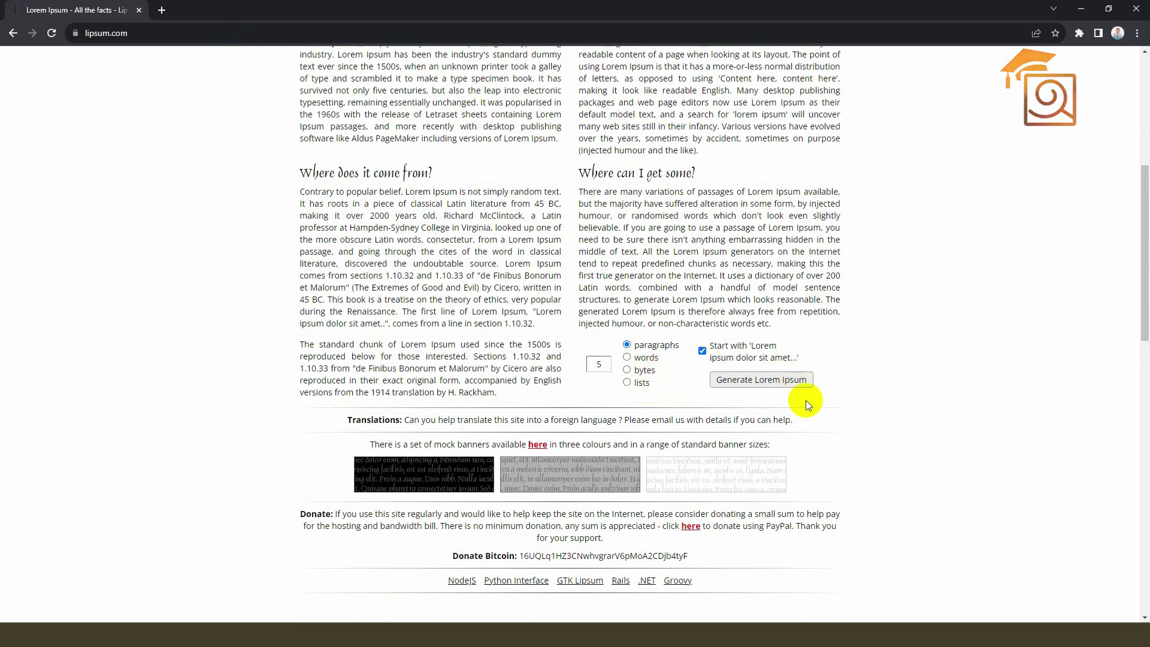
pyautogui.scroll(4, 623, 348)
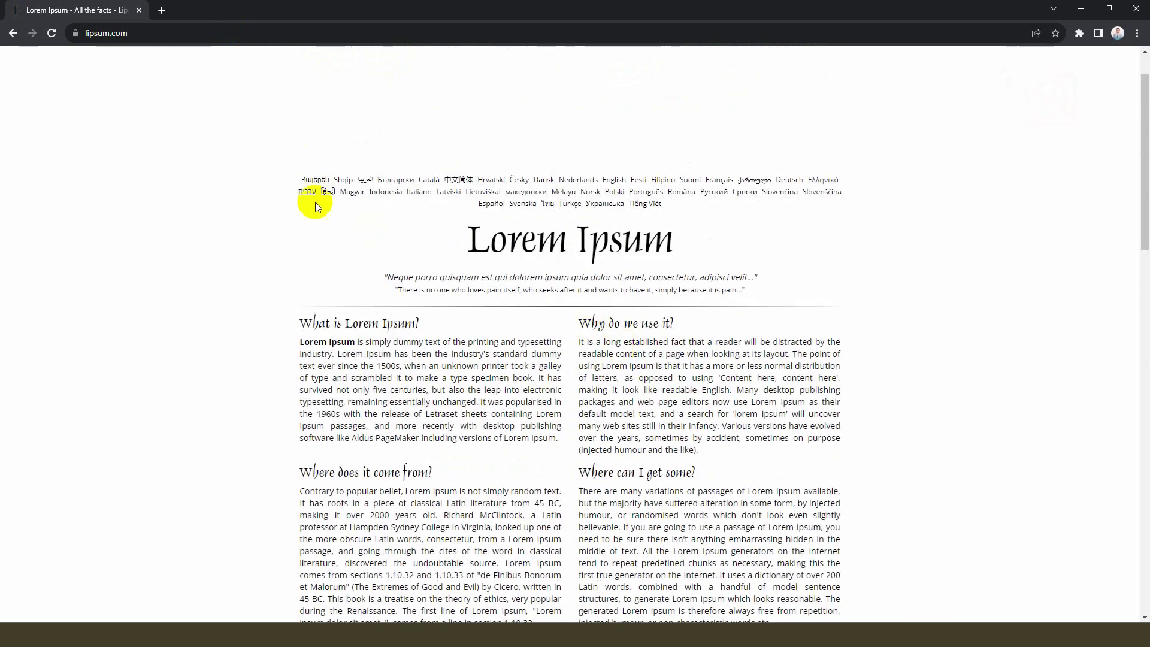
pyautogui.scroll(-3, 314, 201)
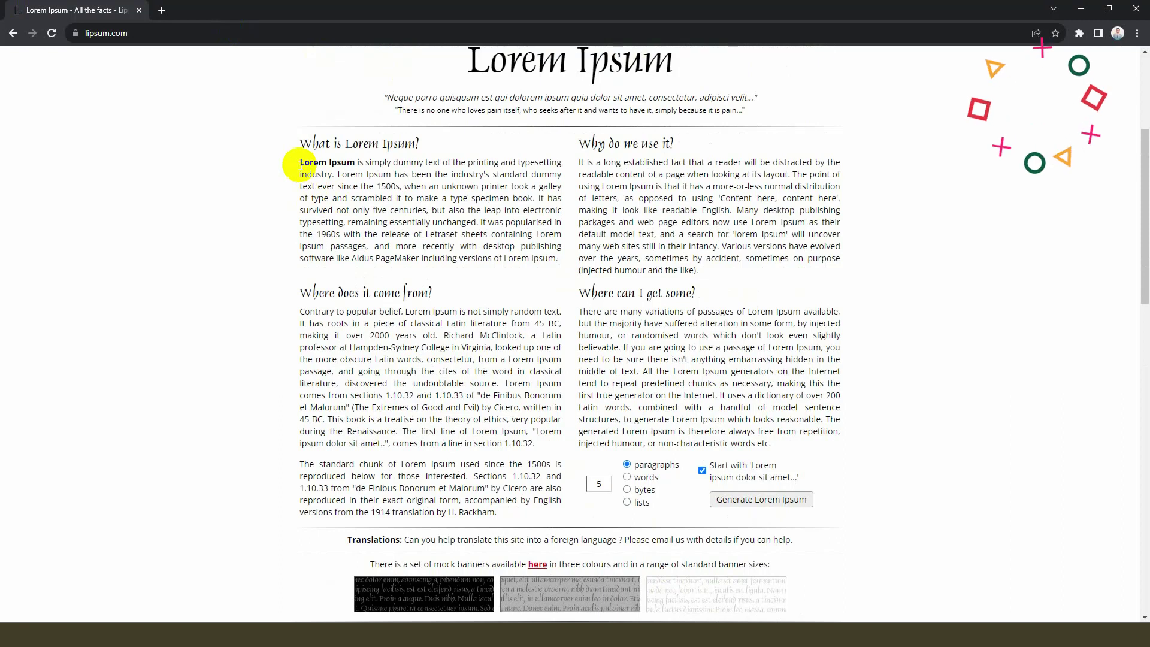
# Step: Copy the opening lines of the 'What is Lorem Ipsum?' paragraph
pyautogui.moveTo(301, 166); pyautogui.dragTo(561, 171)
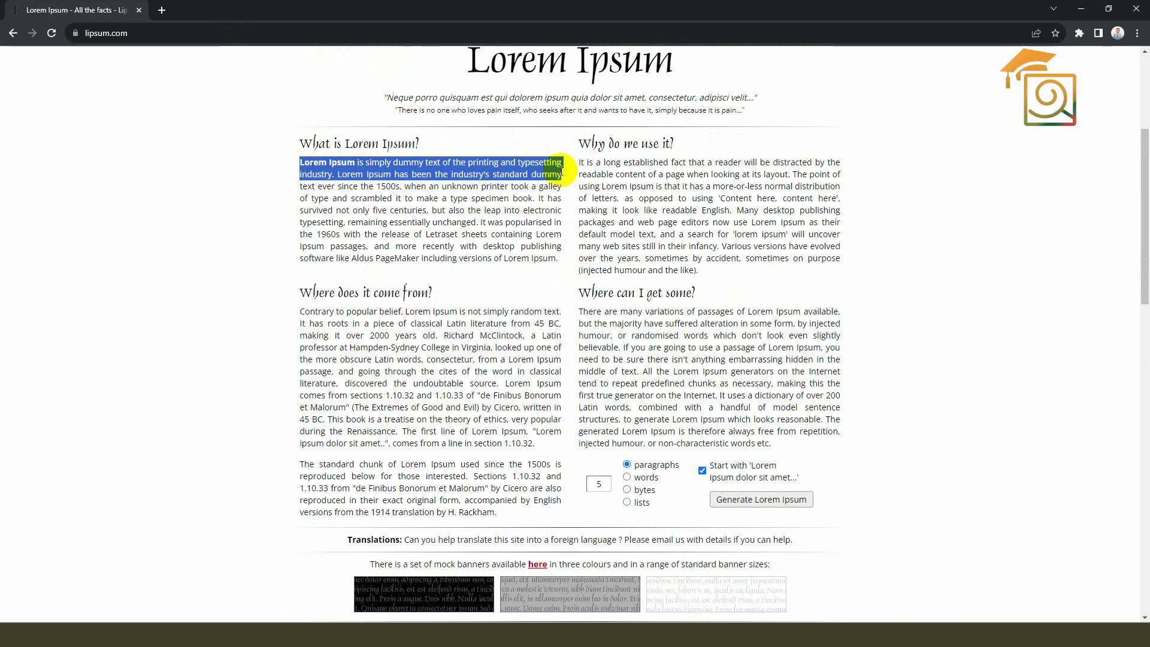
pyautogui.rightClick(562, 172)
pyautogui.click(590, 175)
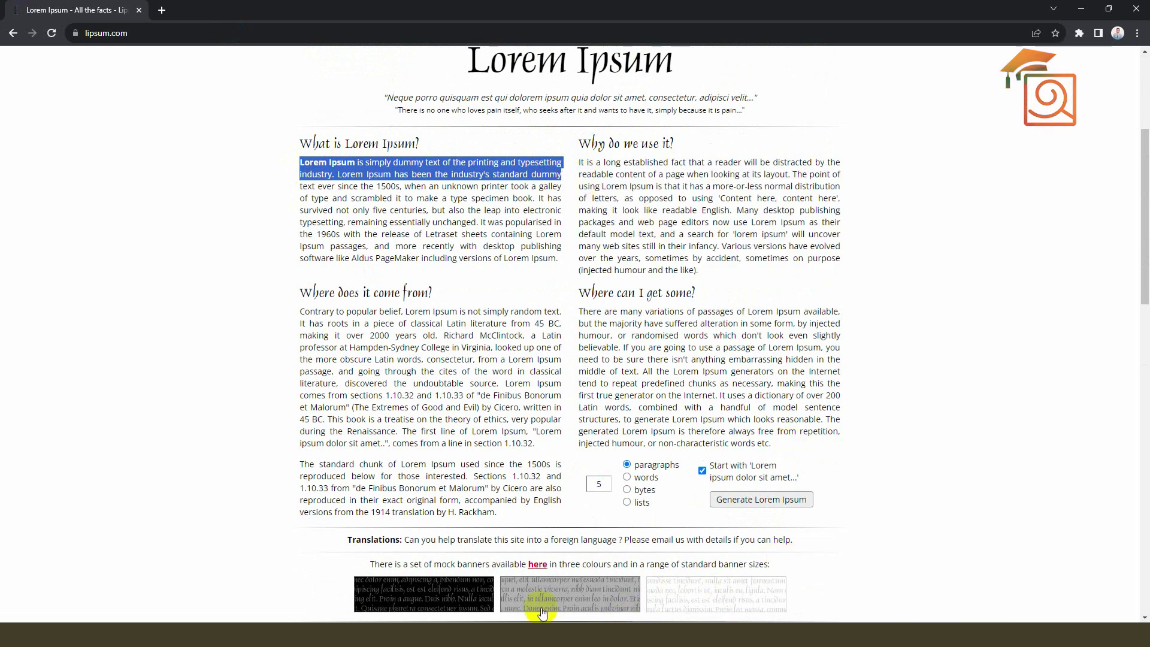
pyautogui.click(453, 620)
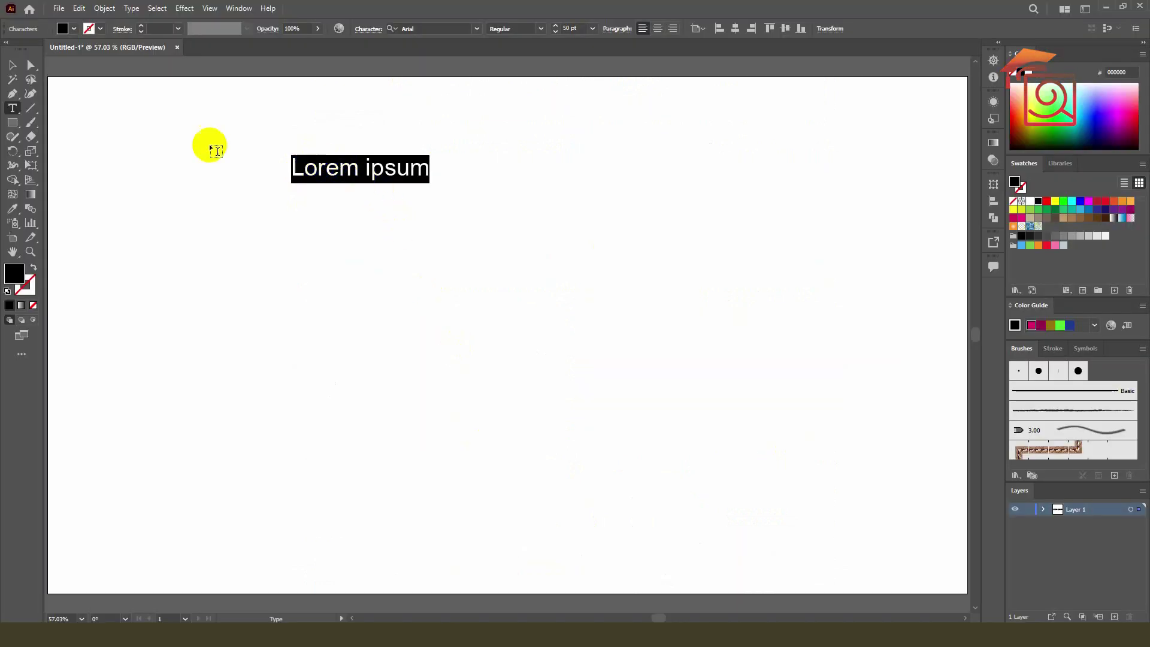
# Step: Replace the 'Lorem ipsum' placeholder with the pasted lipsum.com sentence
pyautogui.click(14, 113)
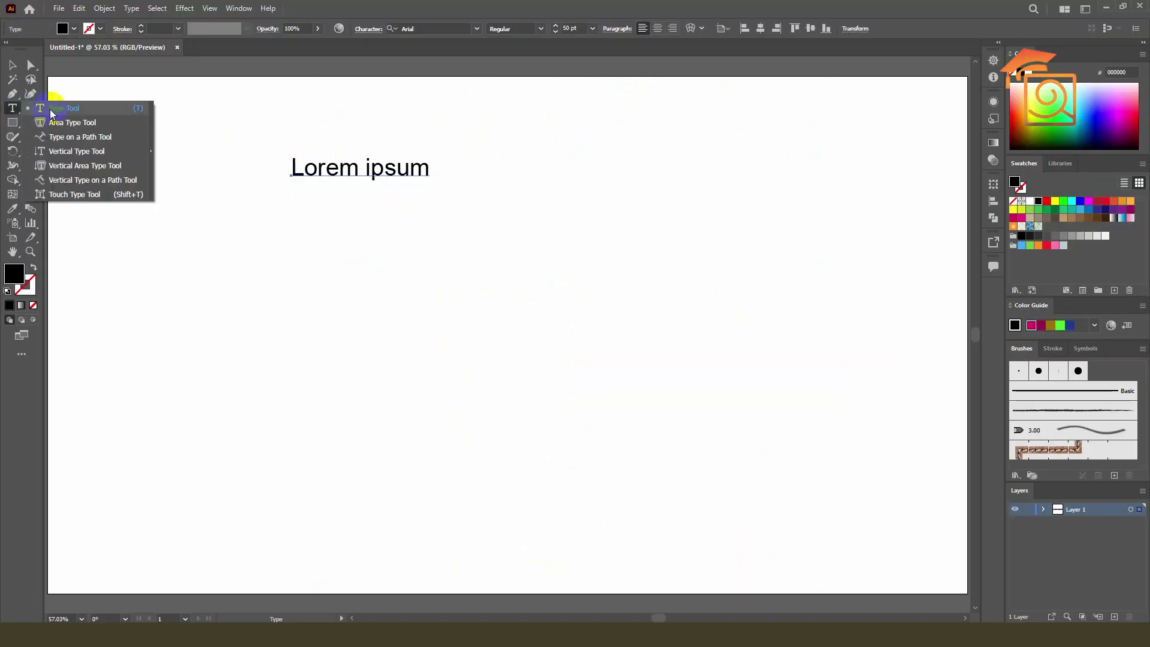
pyautogui.click(346, 172)
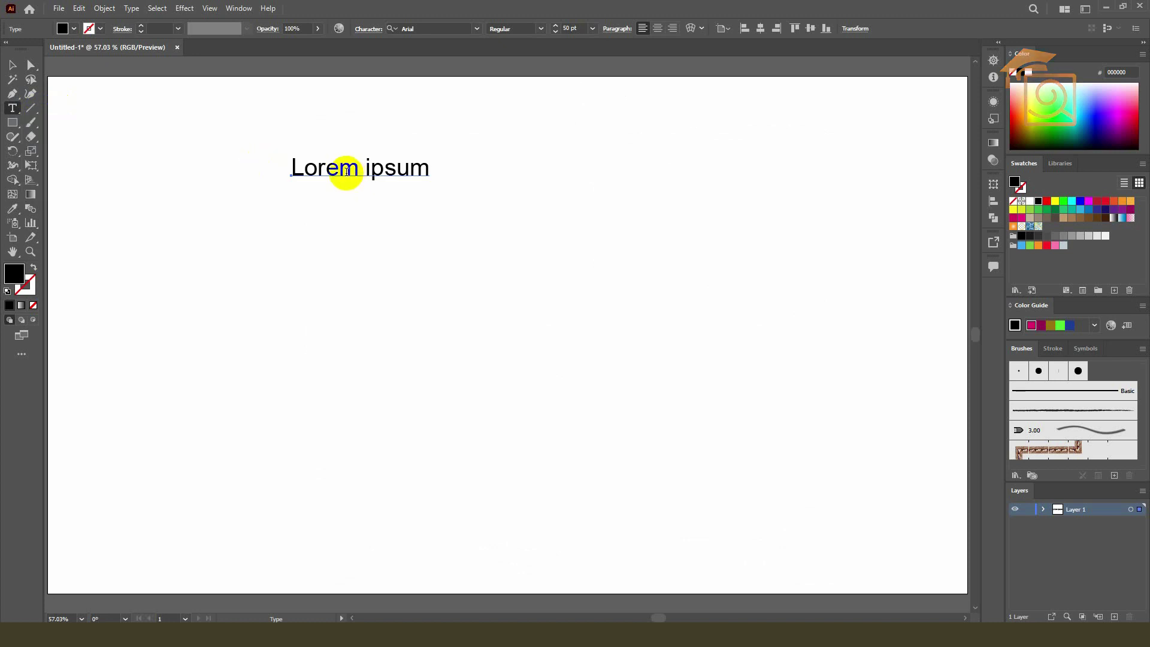
pyautogui.tripleClick(347, 172)
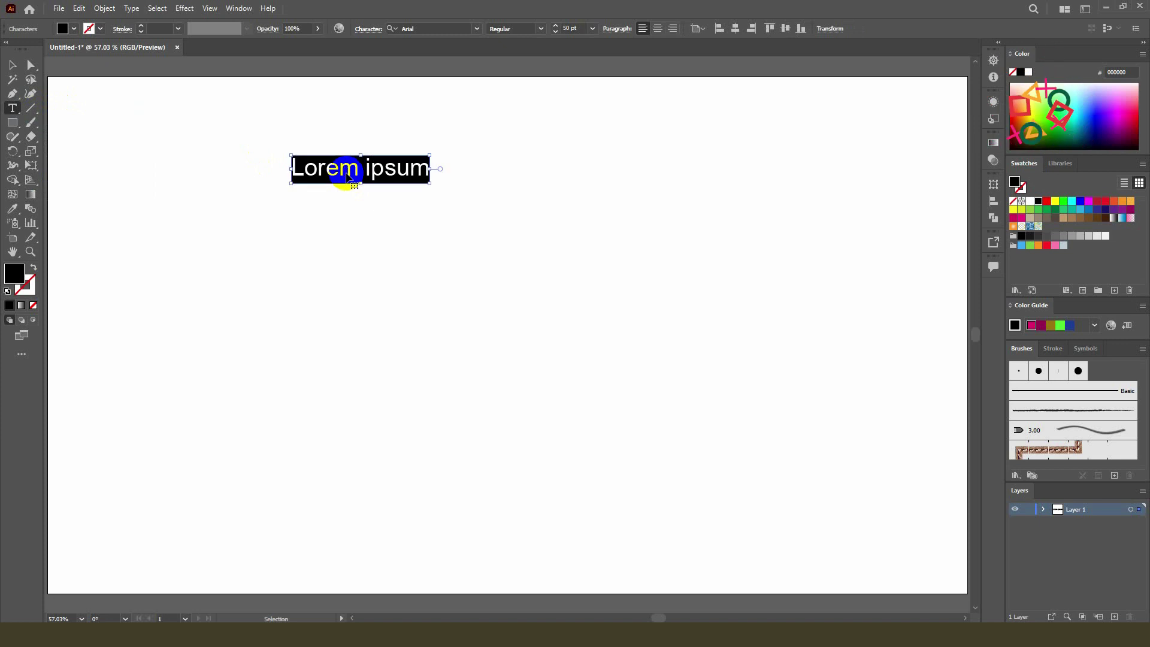
pyautogui.hotkey('ctrl', 'v')
# Step: Move the text object left to line up with the artboard's left edge
pyautogui.click(13, 67)
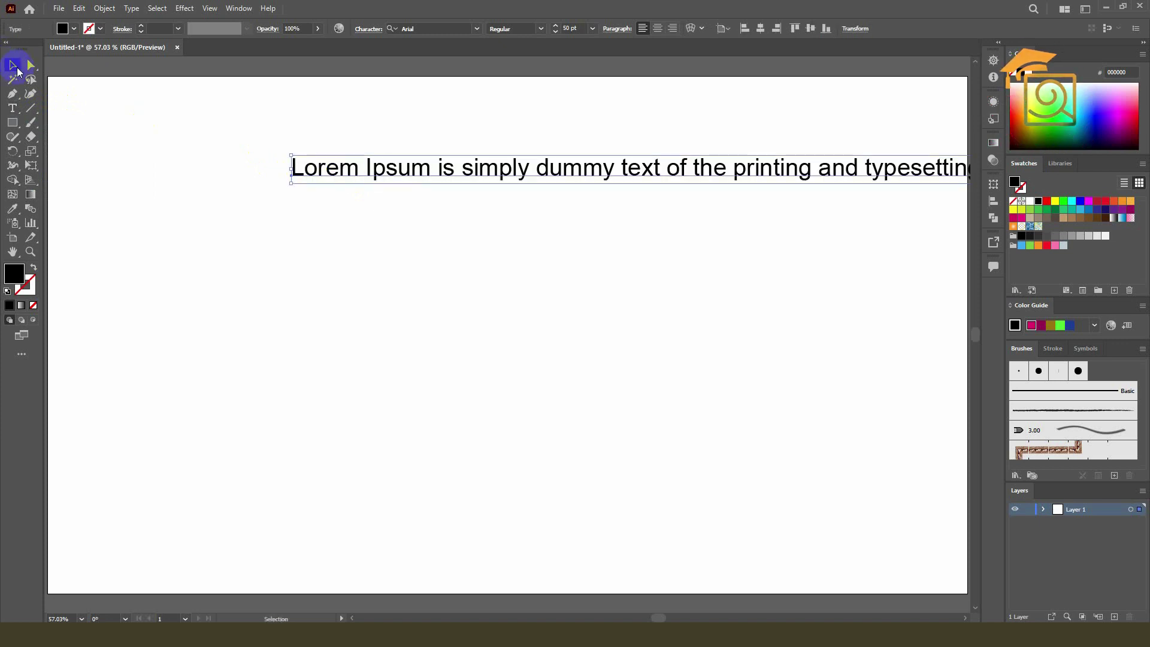
pyautogui.scroll(-2, 257, 238)
pyautogui.moveTo(462, 190); pyautogui.dragTo(302, 180)
pyautogui.scroll(-3, 211, 254)
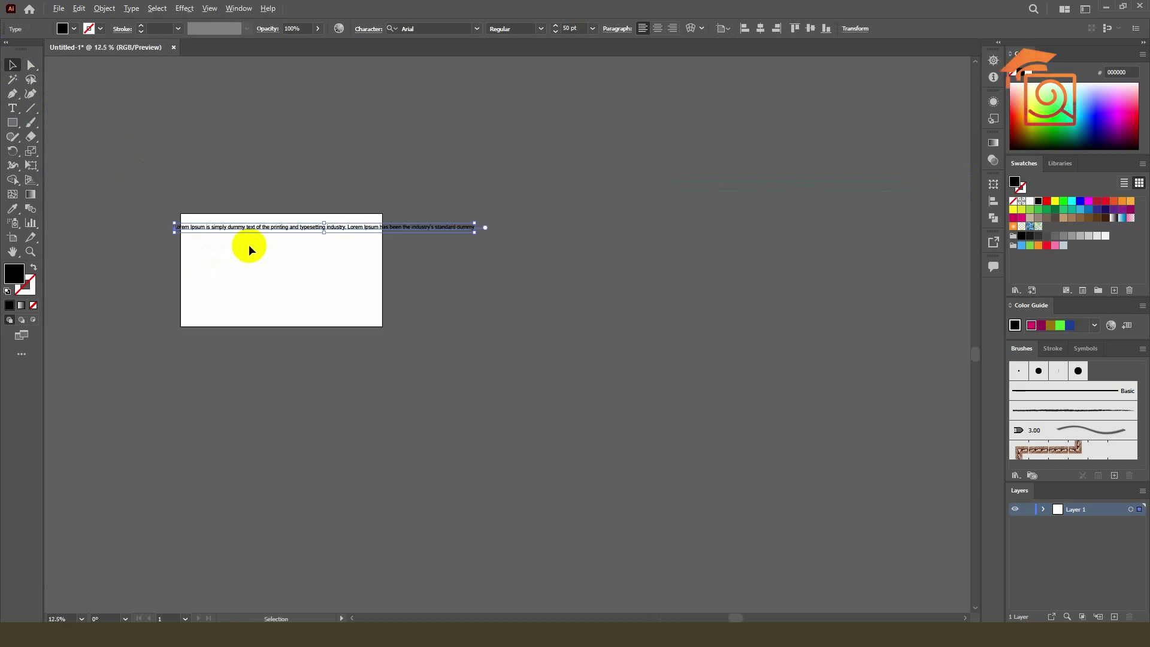
pyautogui.scroll(2, 225, 245)
pyautogui.moveTo(193, 210); pyautogui.dragTo(216, 206)
pyautogui.scroll(2, 203, 208)
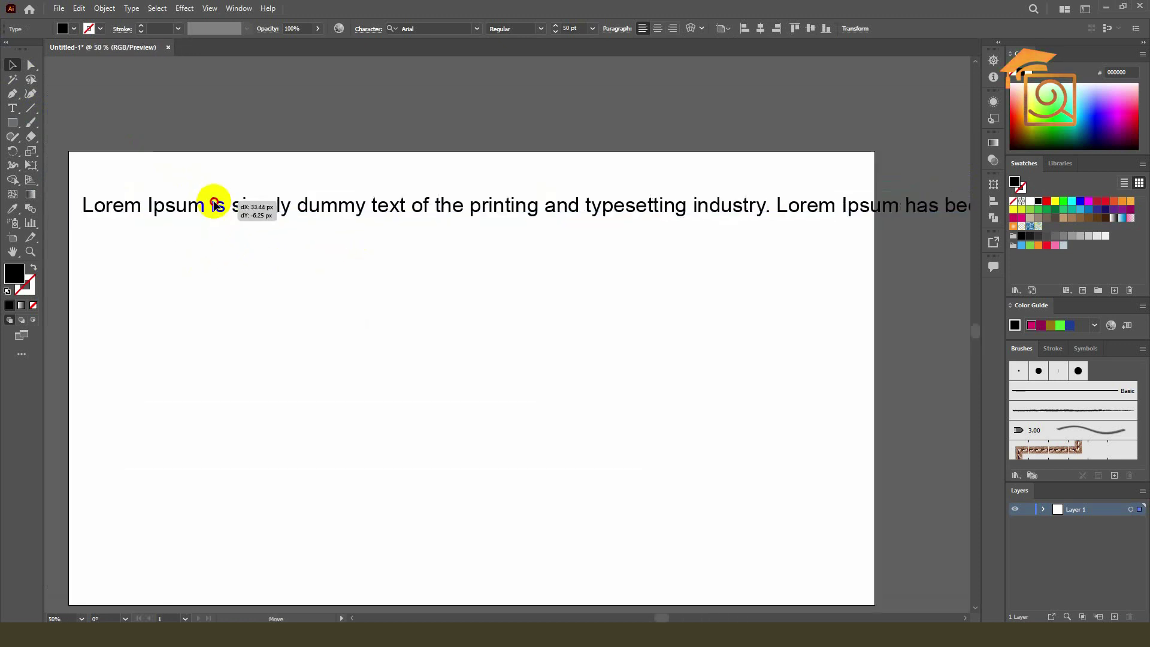
# Step: Break the text so the second sentence starts on a new line
pyautogui.doubleClick(778, 207)
pyautogui.click(777, 207)
pyautogui.moveTo(776, 206); pyautogui.dragTo(794, 206)
pyautogui.click(778, 205)
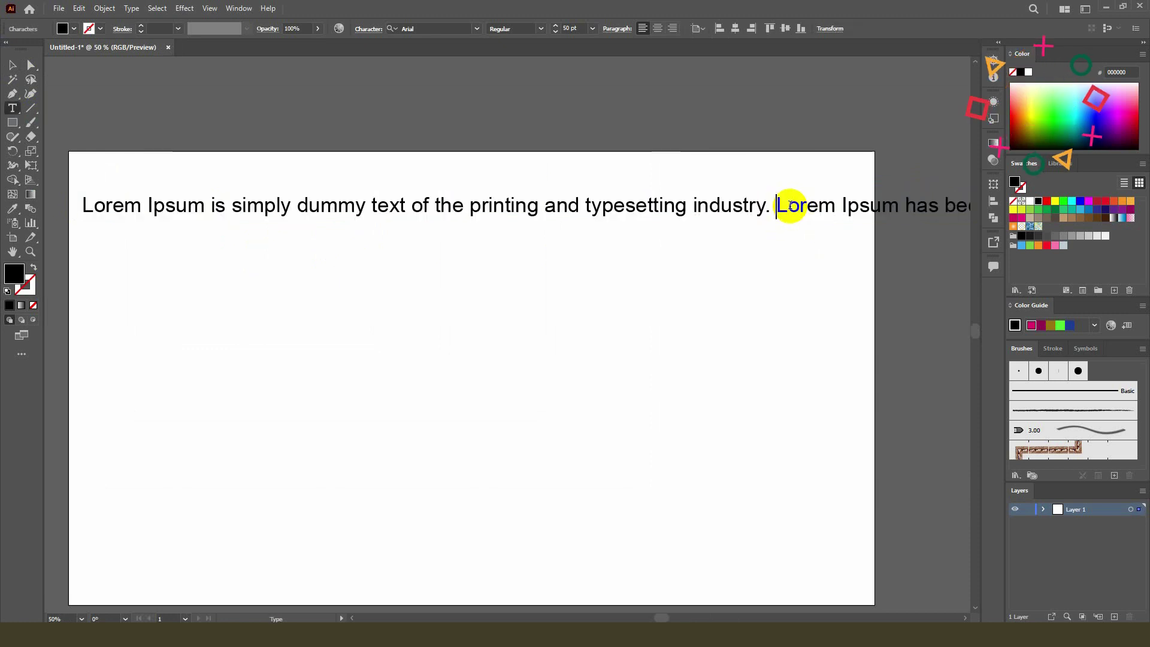
pyautogui.press('Return')
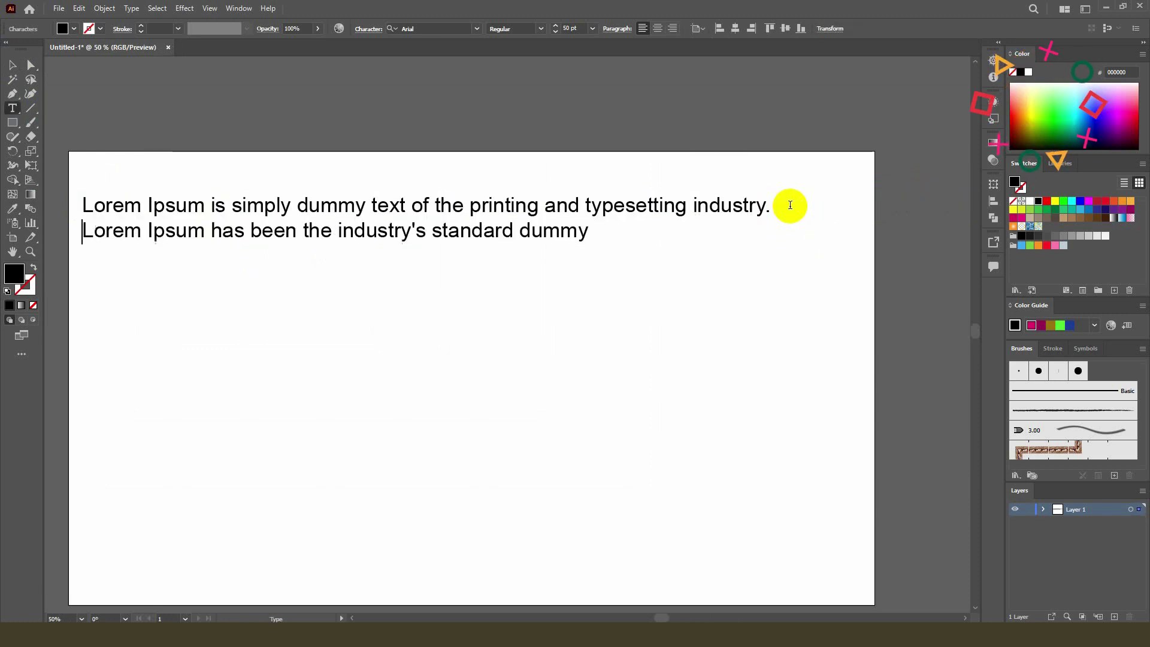
# Step: Shift the text block slightly right and up, then preview the Control-bar paragraph settings
pyautogui.click(12, 65)
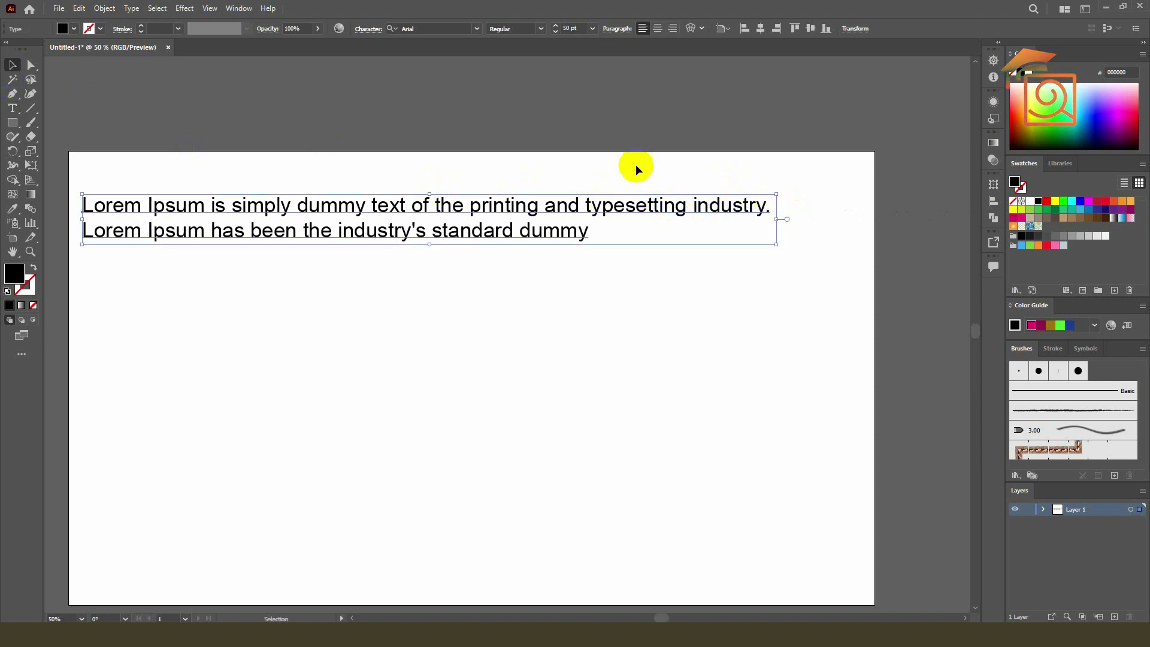
pyautogui.moveTo(393, 206); pyautogui.dragTo(419, 198)
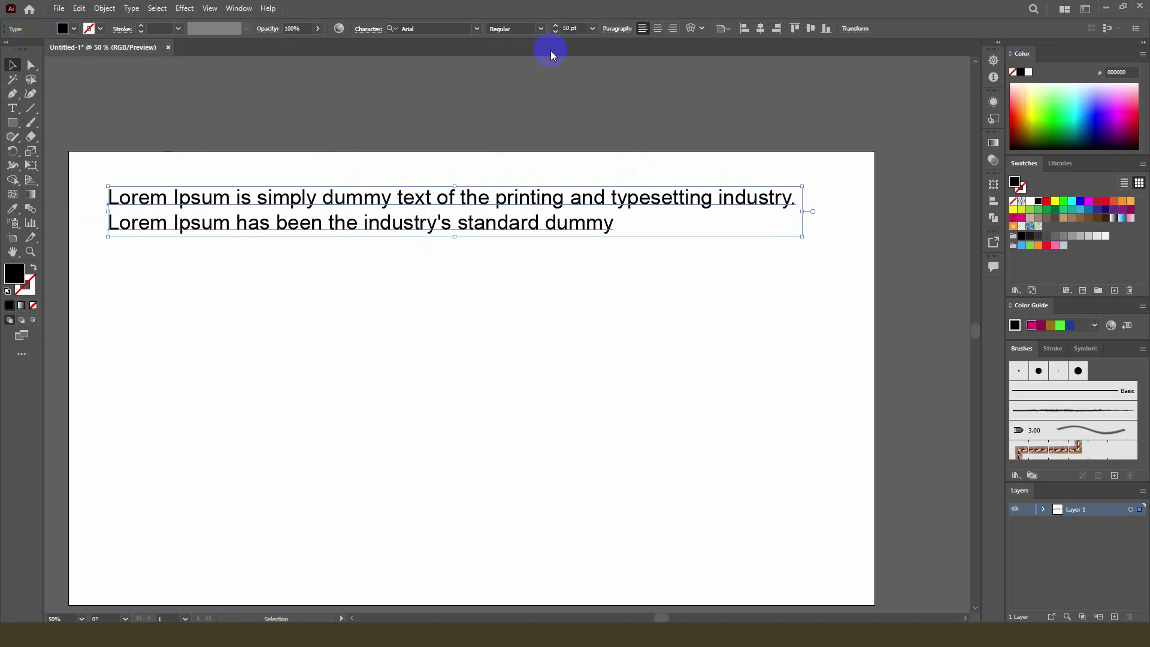
pyautogui.click(614, 33)
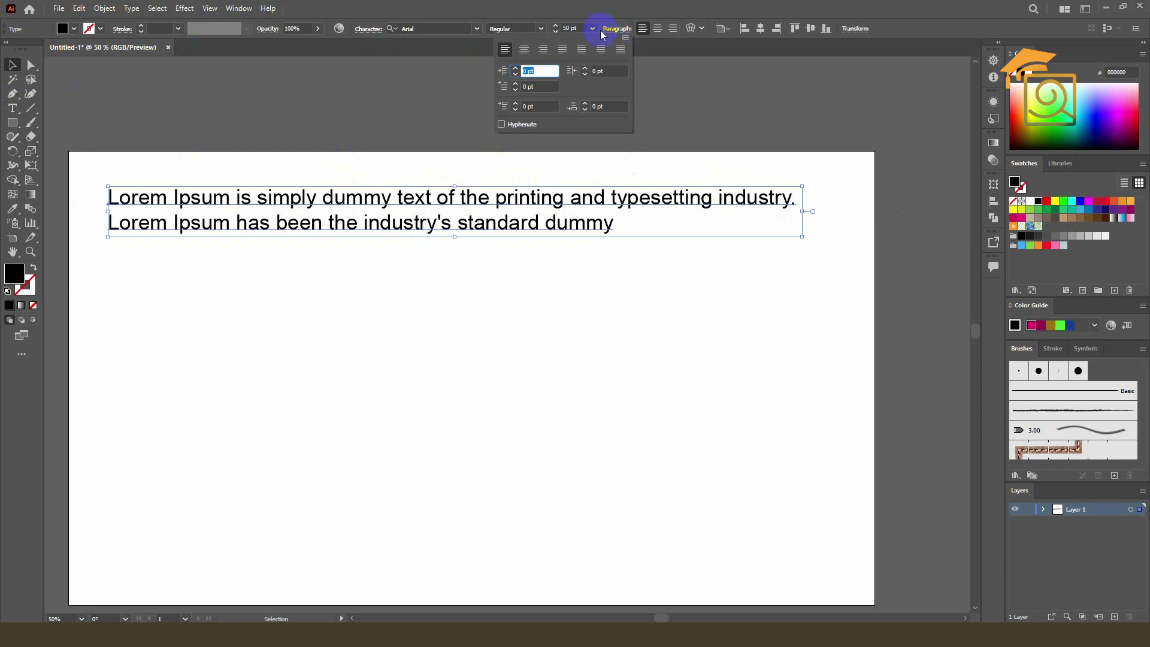
pyautogui.click(609, 21)
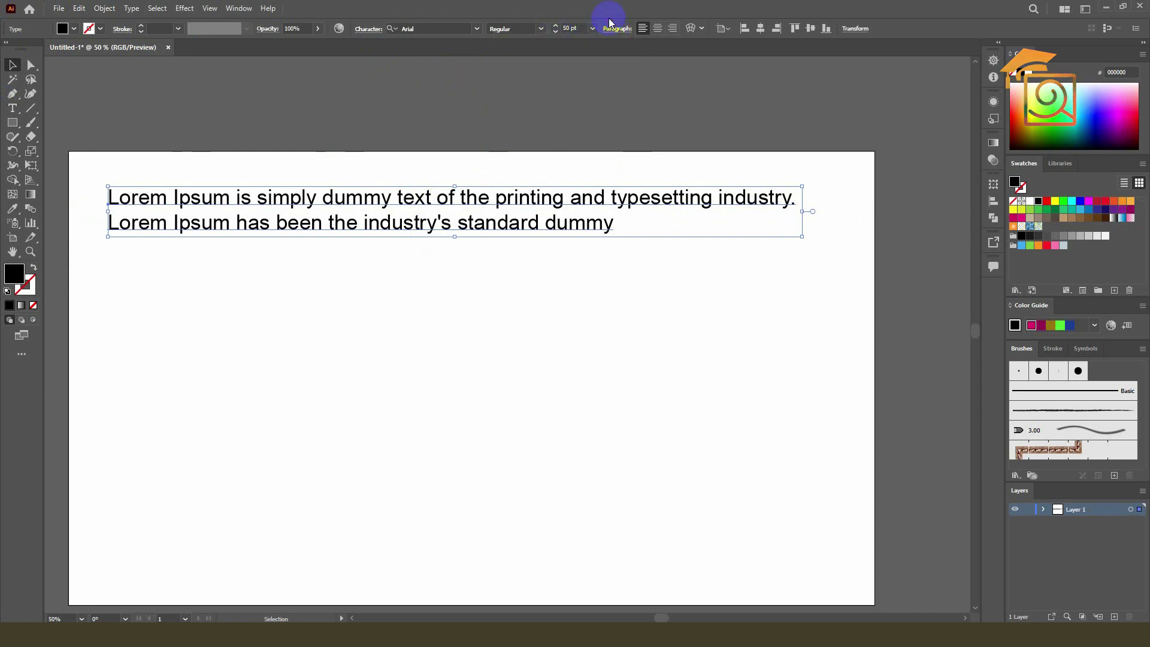
# Step: Open the Paragraph panel from Window > Type
pyautogui.click(241, 8)
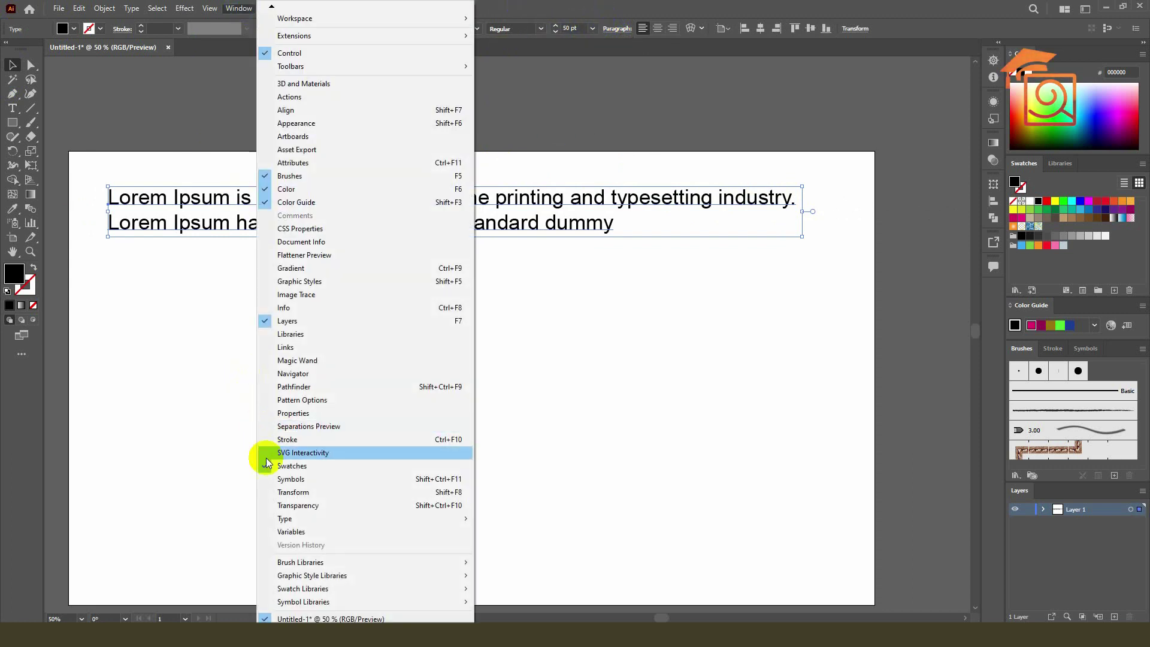
pyautogui.moveTo(442, 524)
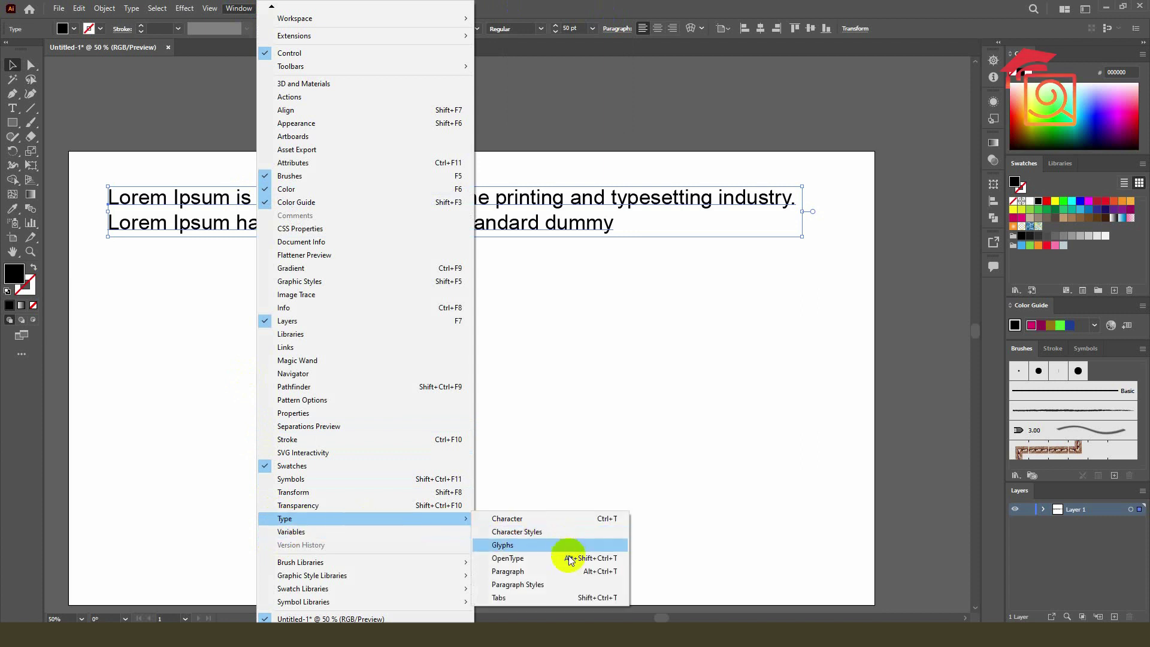
pyautogui.click(531, 573)
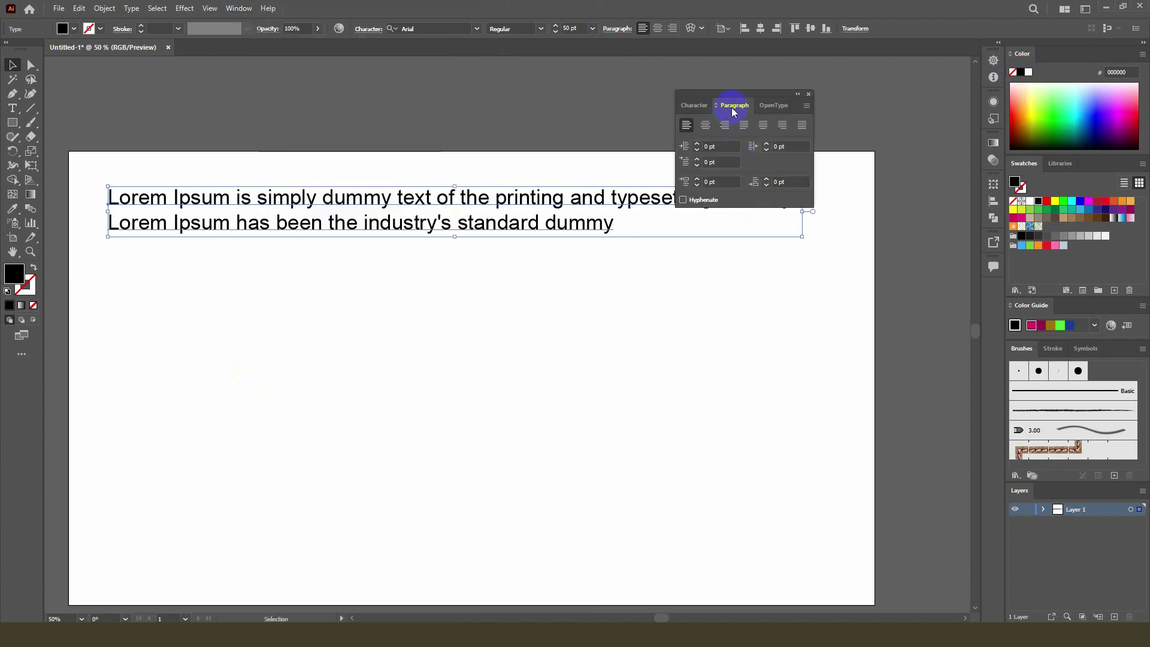
# Step: Move the Paragraph panel closer to the text and turn on Hyphenate
pyautogui.moveTo(734, 93); pyautogui.dragTo(497, 67)
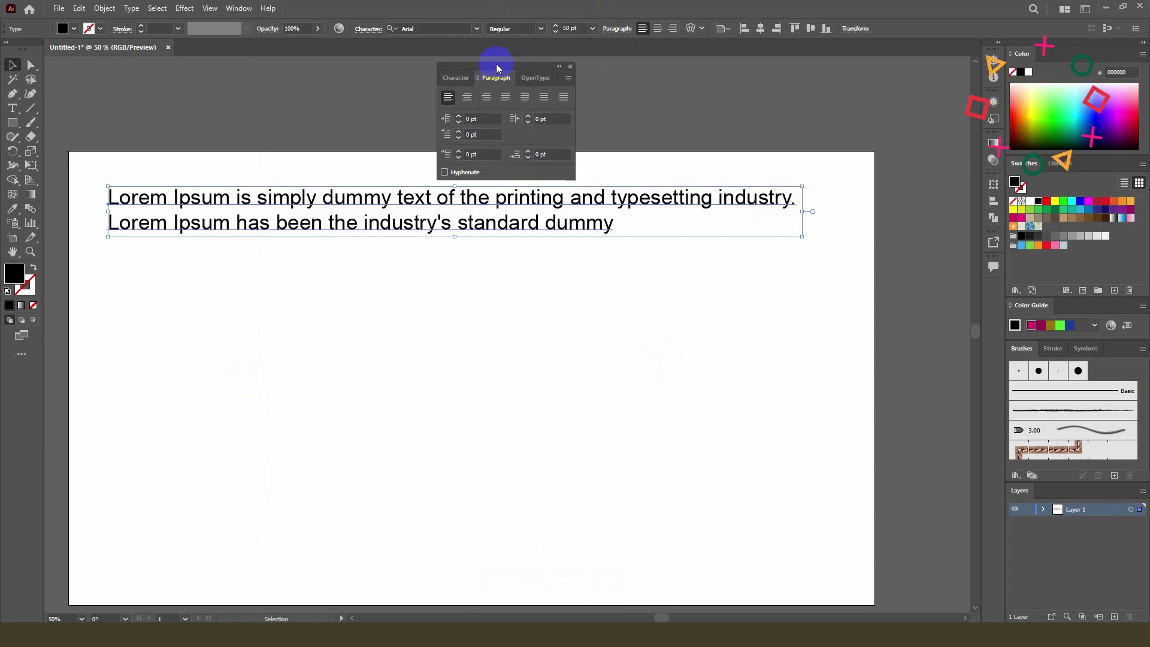
pyautogui.click(446, 173)
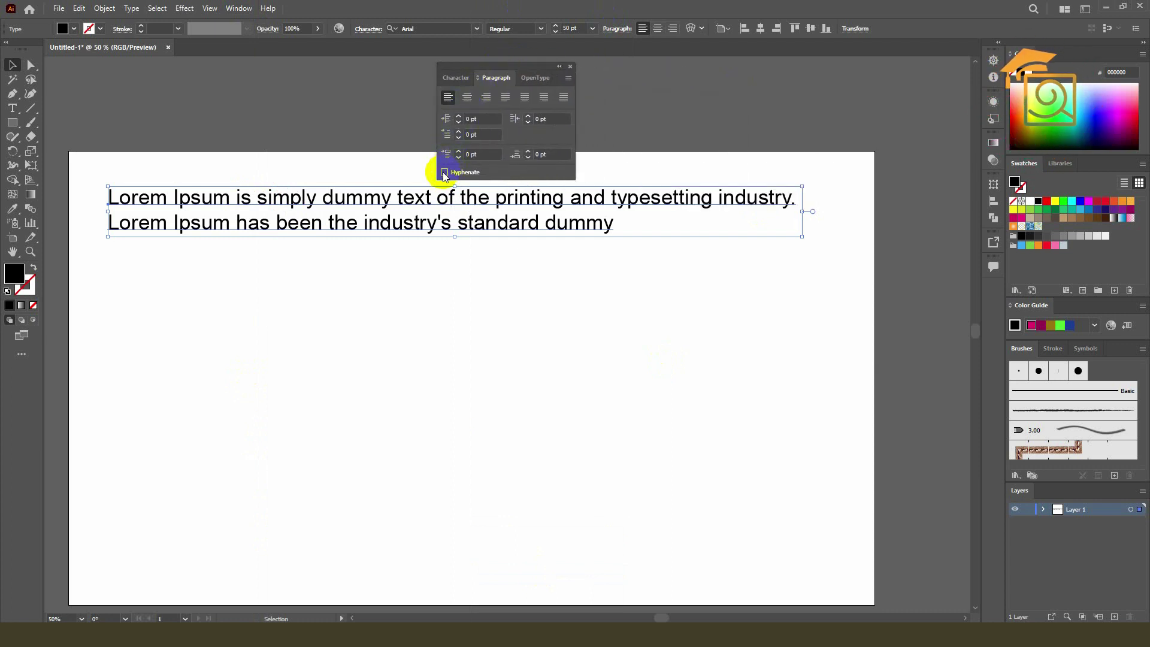
pyautogui.click(445, 172)
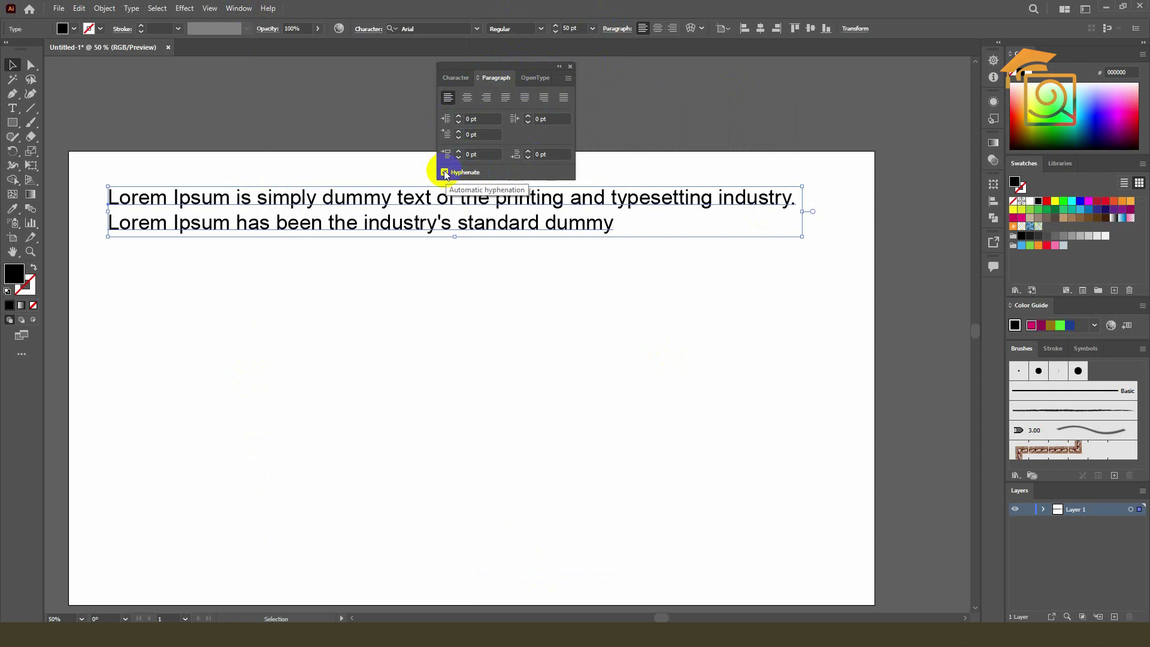
# Step: Hide Options, then choose Show Options to expand the panel to all settings
pyautogui.click(568, 78)
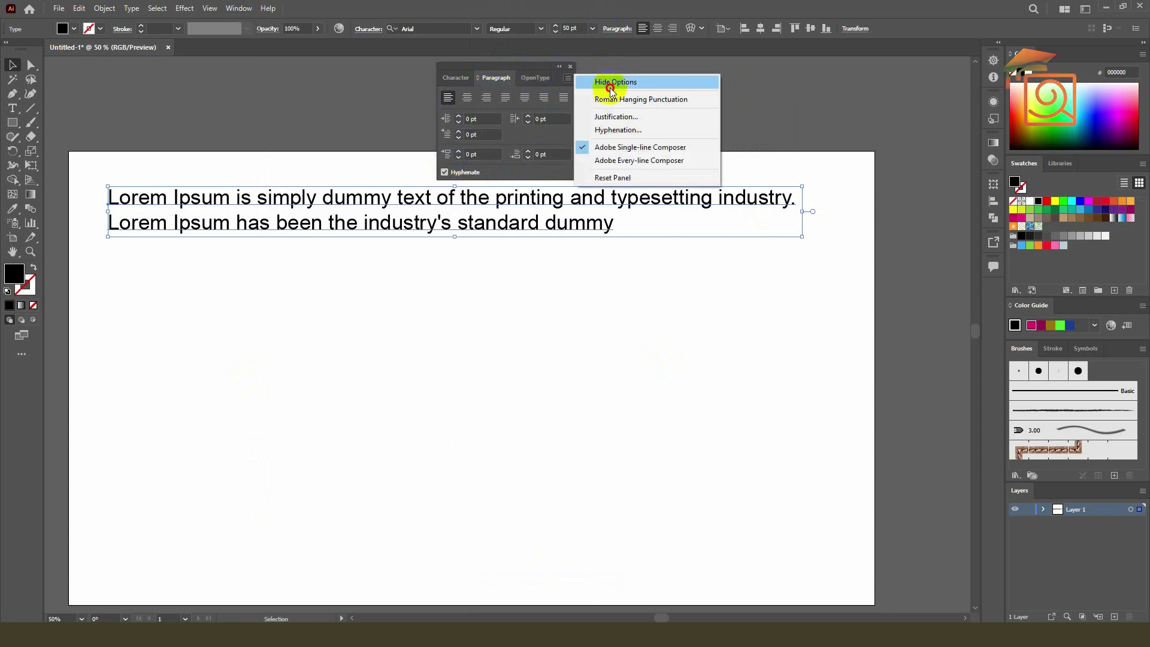
pyautogui.click(611, 90)
pyautogui.click(573, 80)
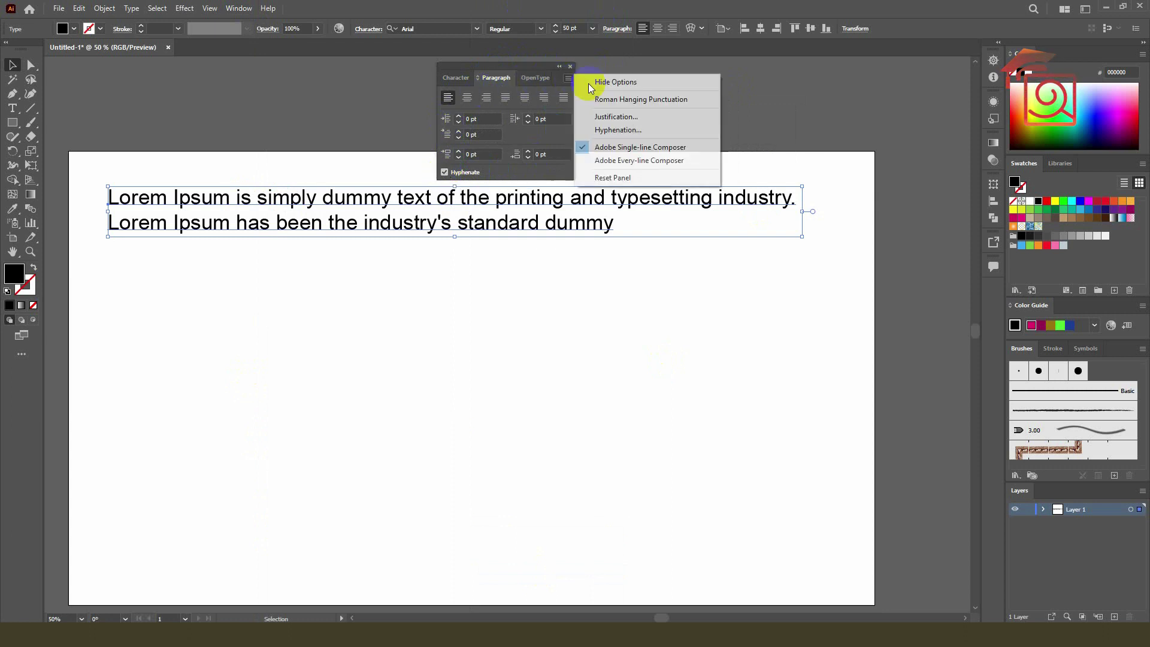
pyautogui.click(612, 86)
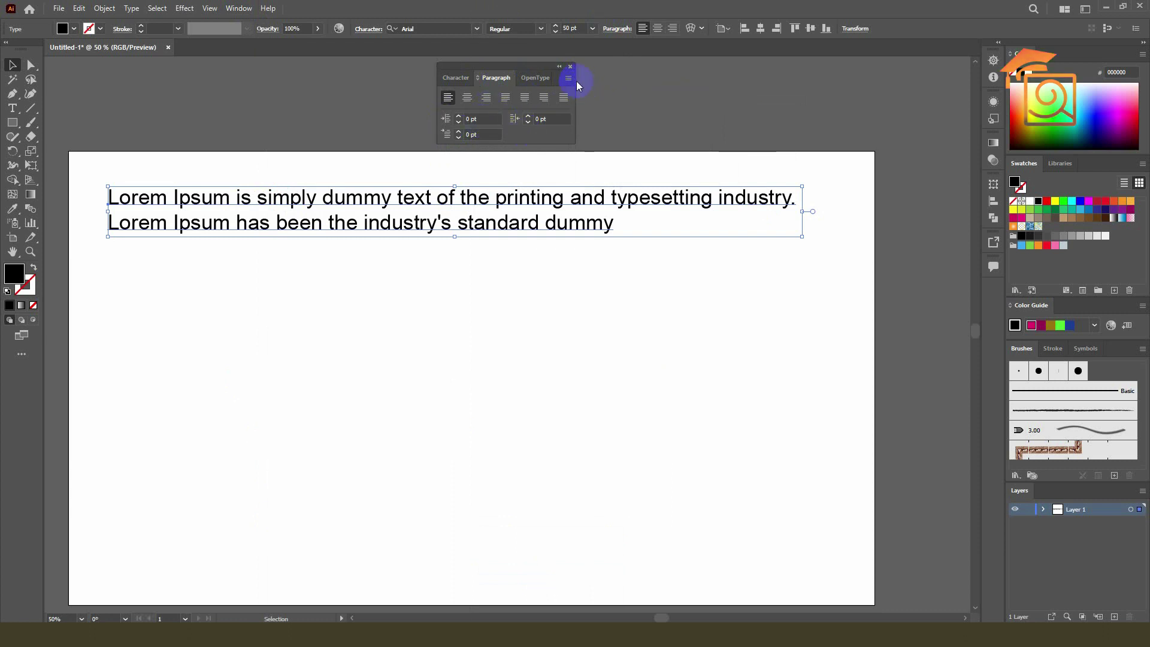
pyautogui.click(574, 80)
pyautogui.click(609, 84)
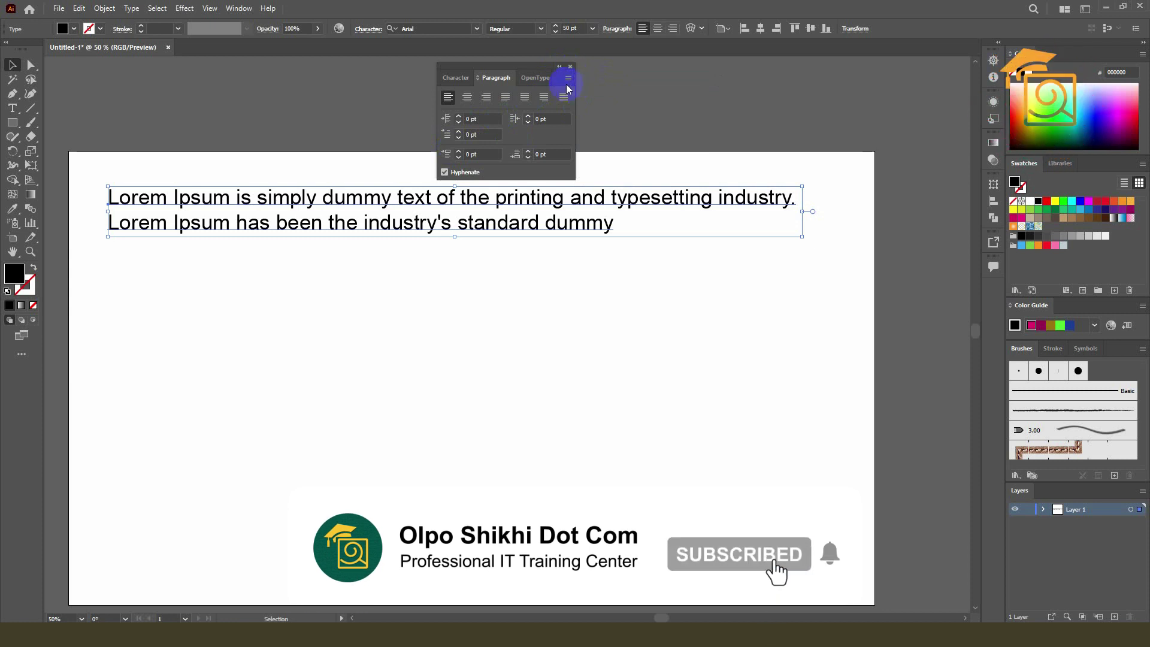
pyautogui.scroll(2, 462, 259)
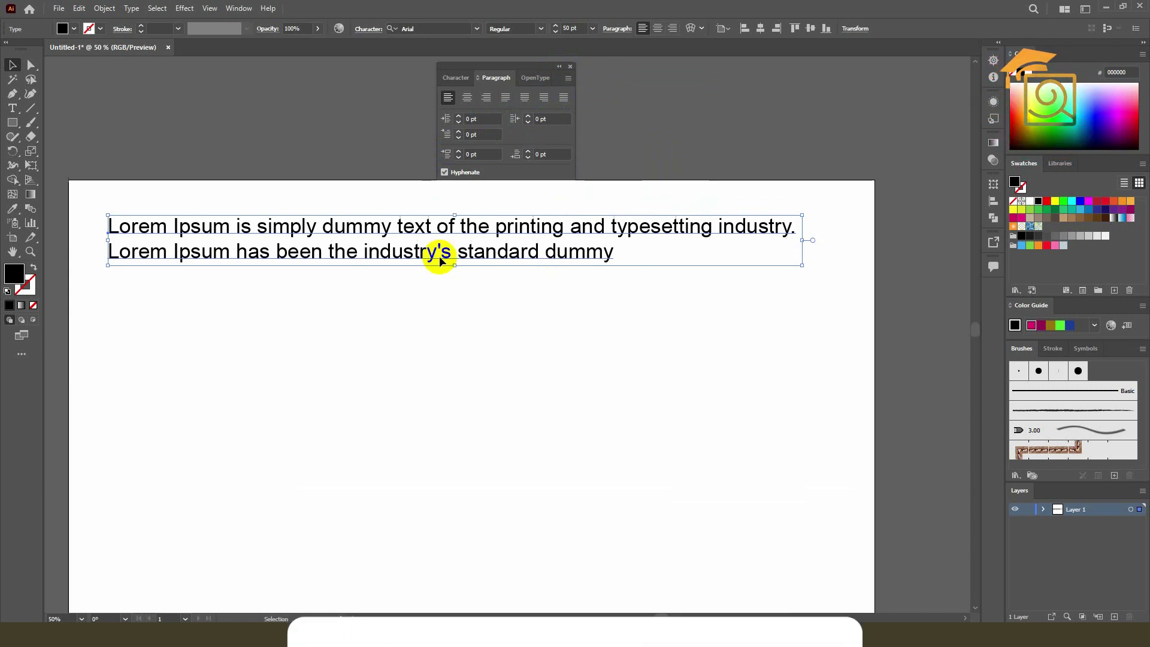
# Step: Try the justify, right and left alignments, ending with Align Center
pyautogui.click(545, 98)
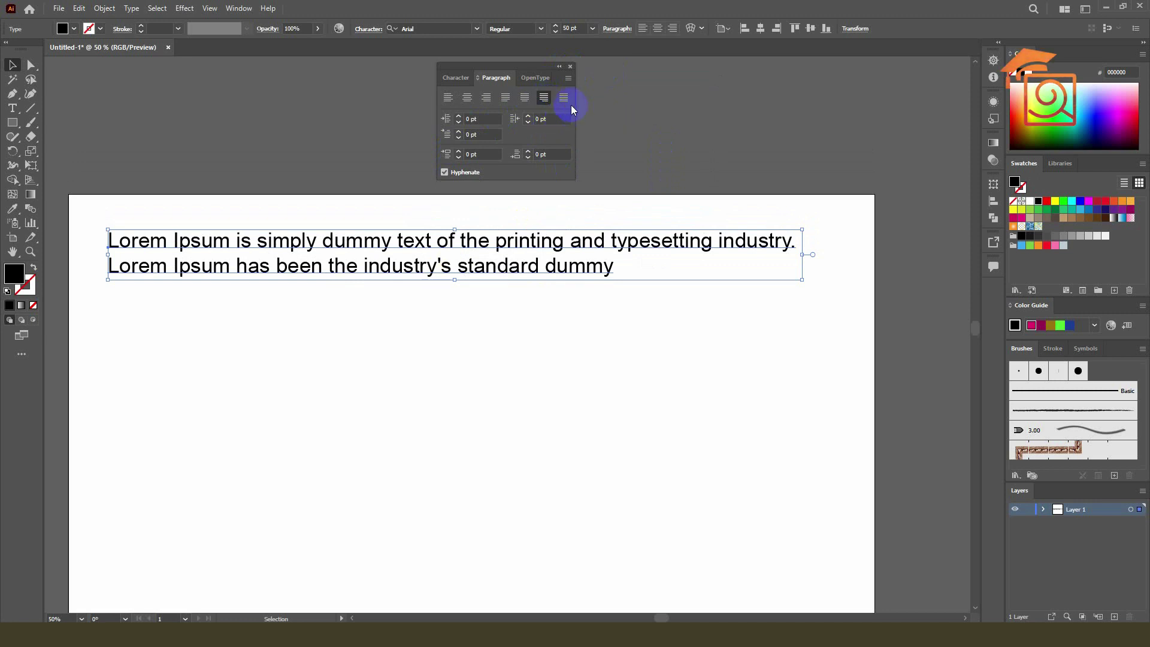
pyautogui.click(527, 99)
pyautogui.click(509, 100)
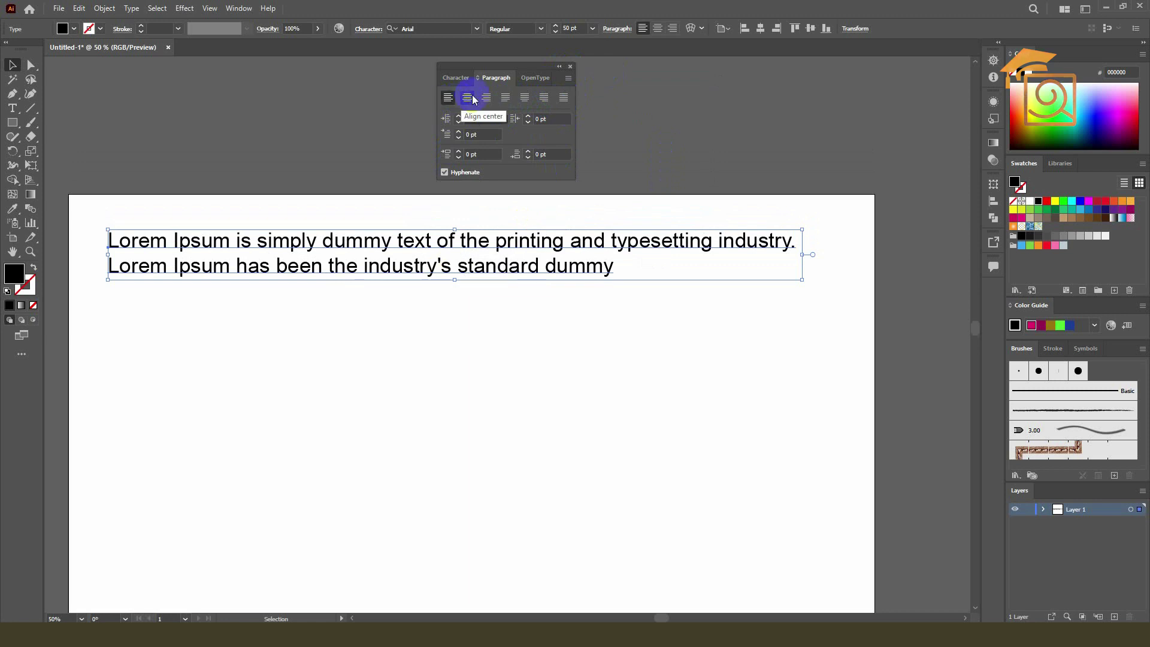
pyautogui.click(468, 100)
pyautogui.click(486, 100)
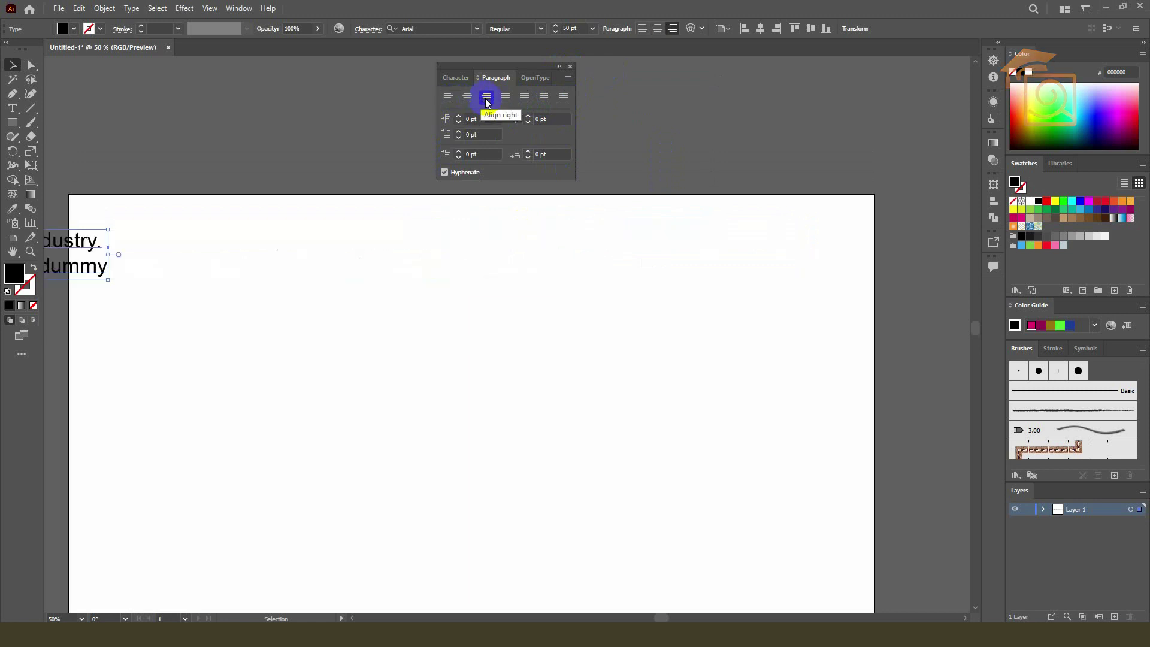
pyautogui.click(450, 100)
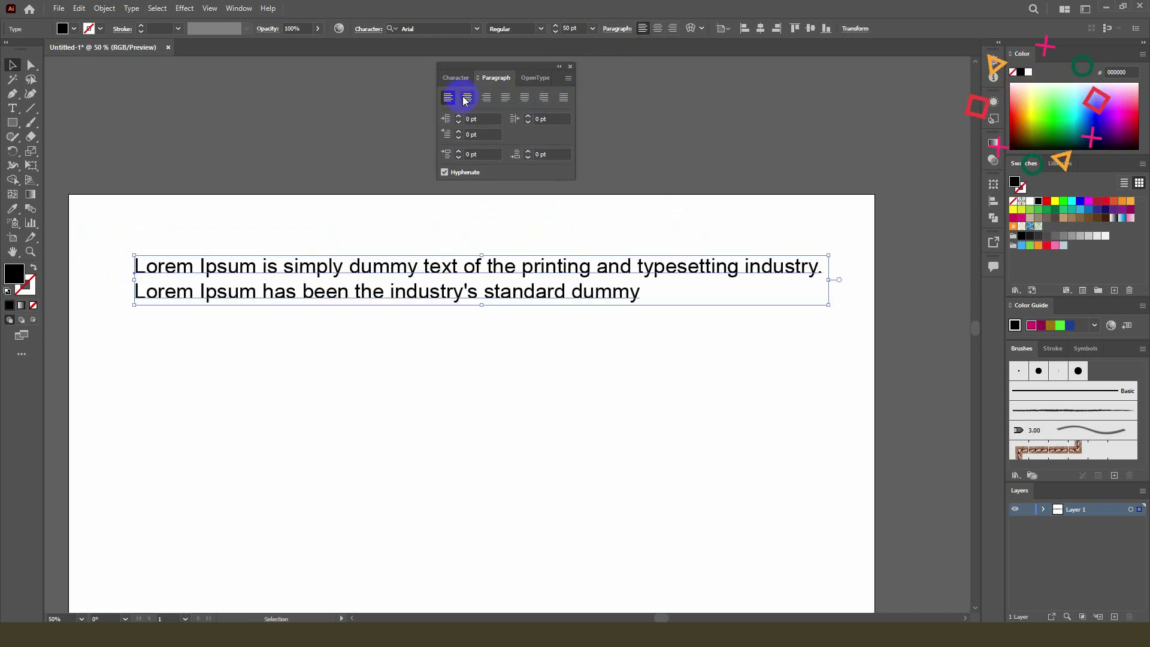
pyautogui.click(466, 99)
# Step: Move the centred text to the artboard's middle and add new point text below it
pyautogui.moveTo(383, 268); pyautogui.dragTo(717, 249)
pyautogui.click(13, 109)
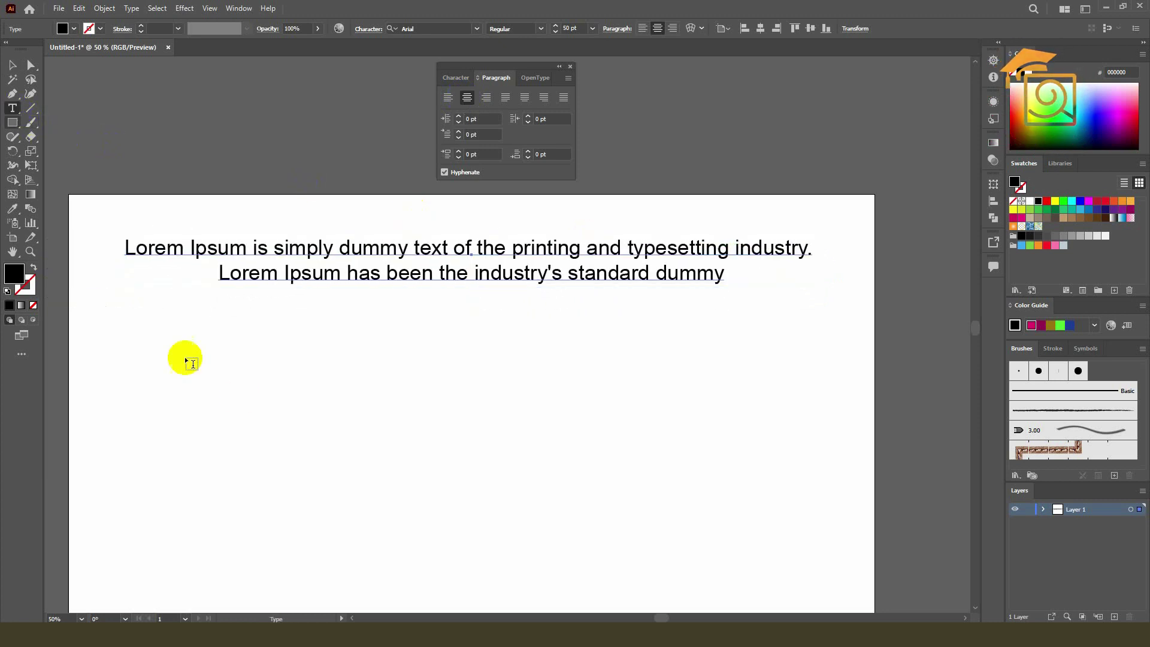
pyautogui.click(244, 377)
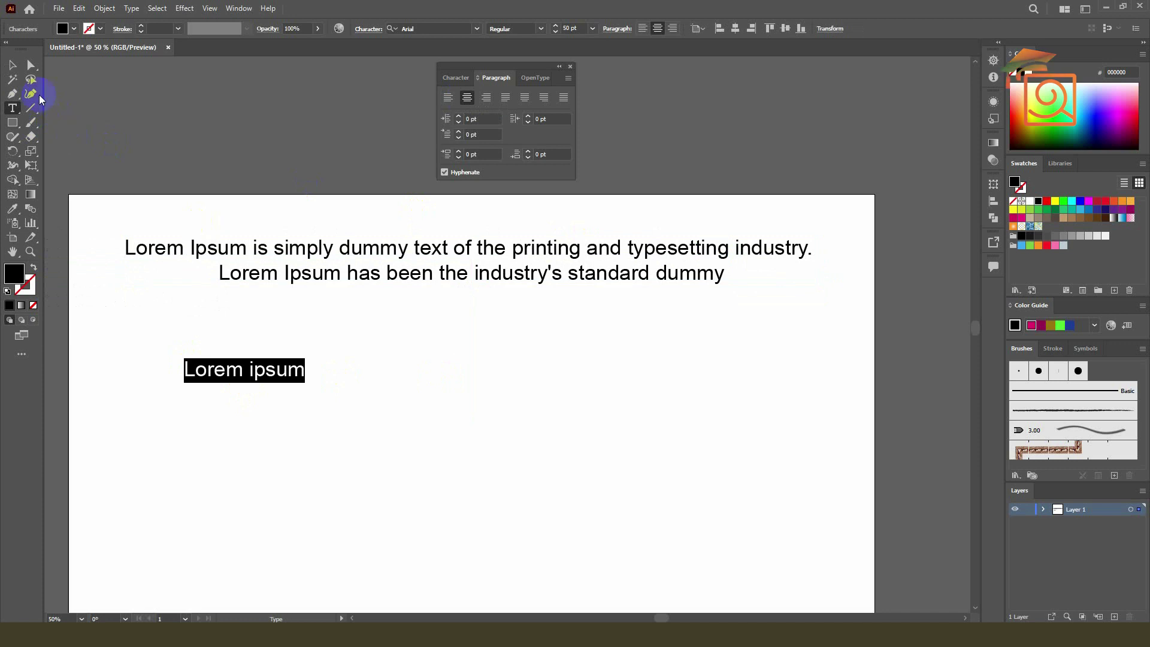
# Step: Delete the new 'Lorem ipsum' placeholder text
pyautogui.click(14, 66)
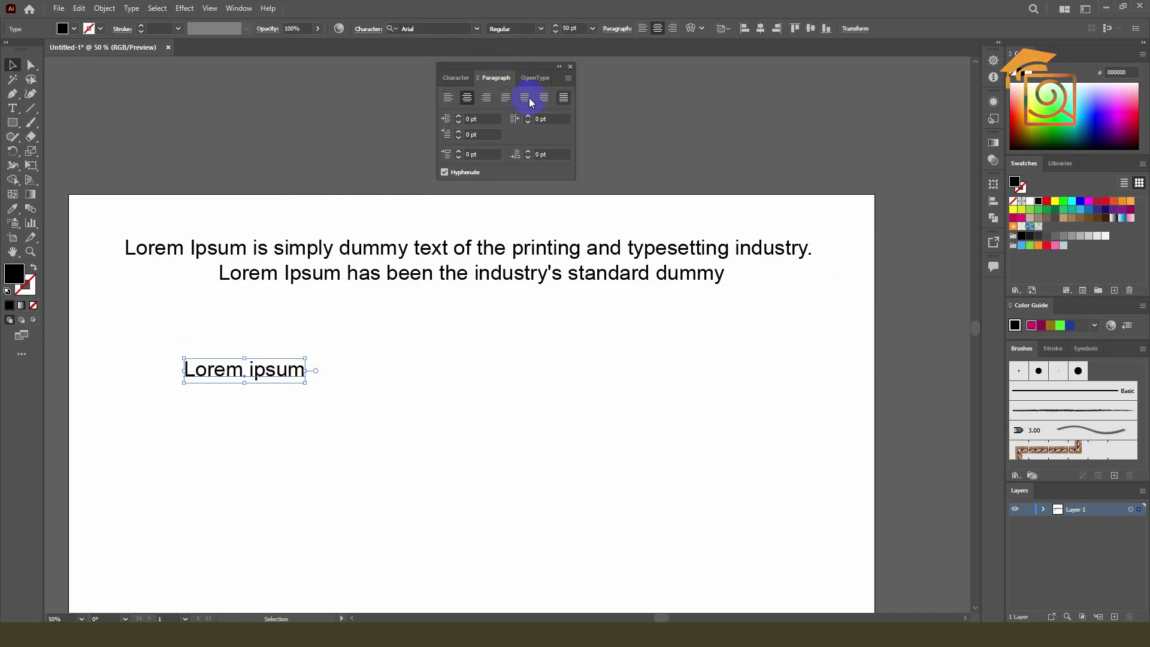
pyautogui.moveTo(289, 370); pyautogui.dragTo(284, 322)
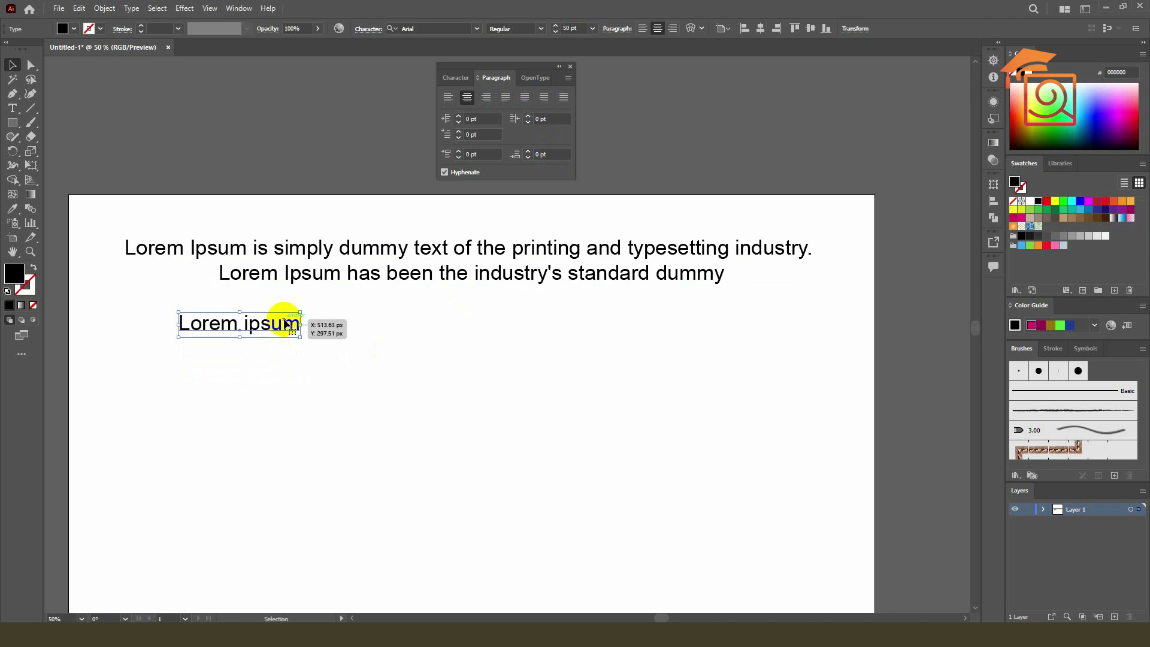
pyautogui.press('Delete')
# Step: Test left, centre and right alignment on the two-line text, then delete it
pyautogui.click(308, 251)
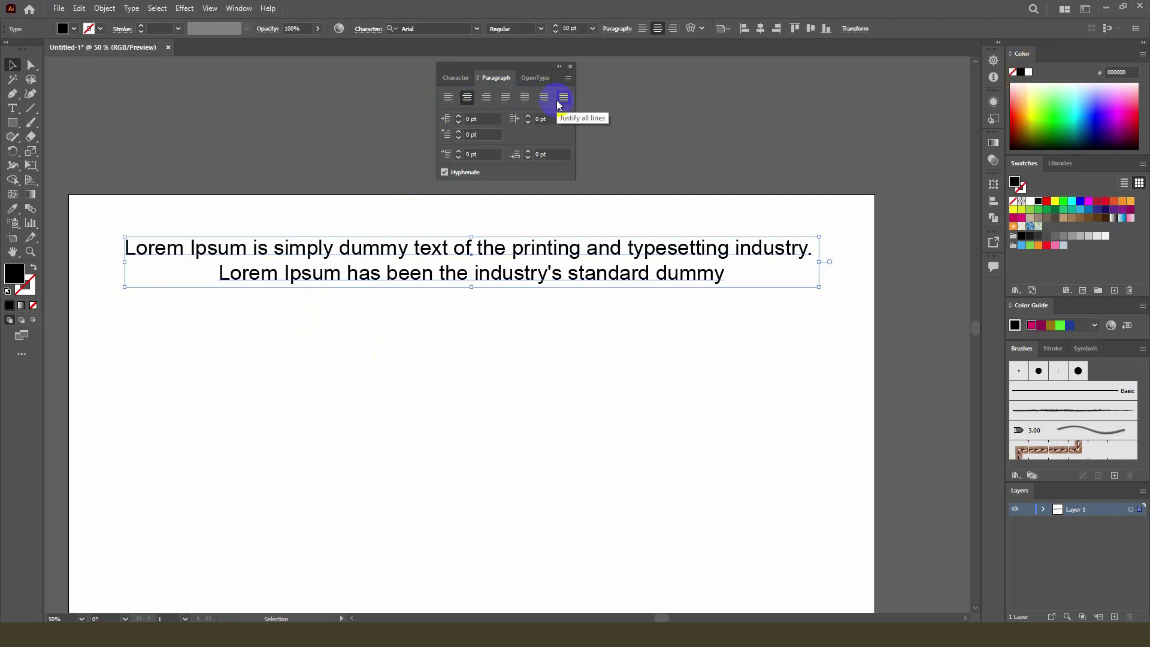
pyautogui.moveTo(282, 255); pyautogui.dragTo(266, 254)
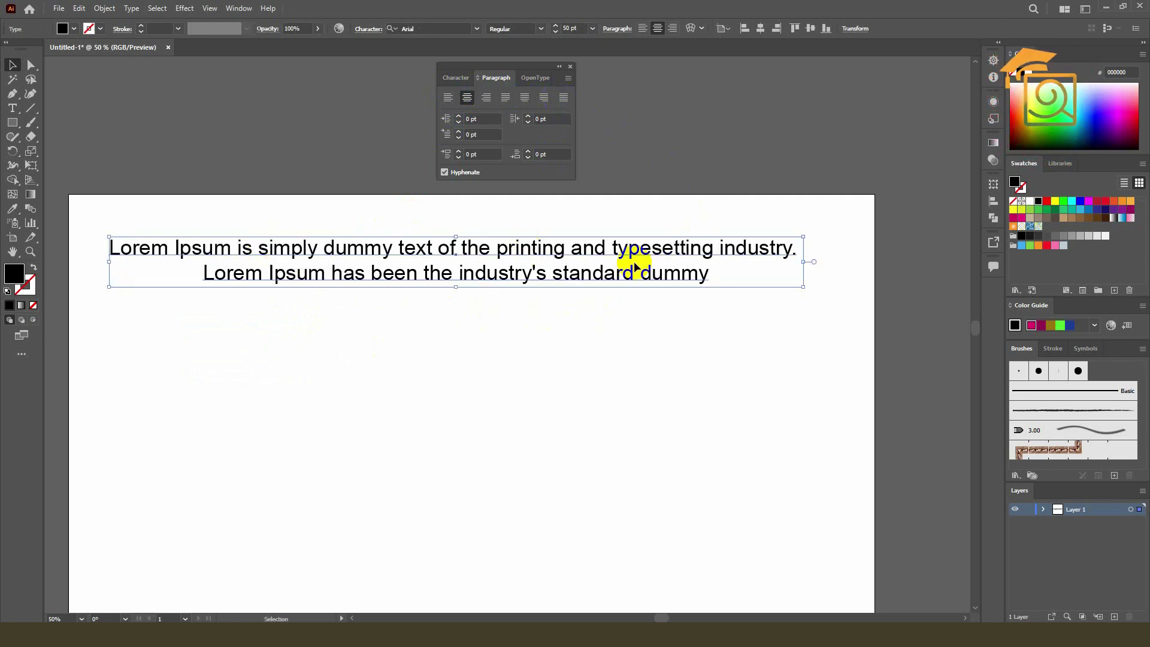
pyautogui.click(451, 103)
pyautogui.click(467, 100)
pyautogui.click(489, 103)
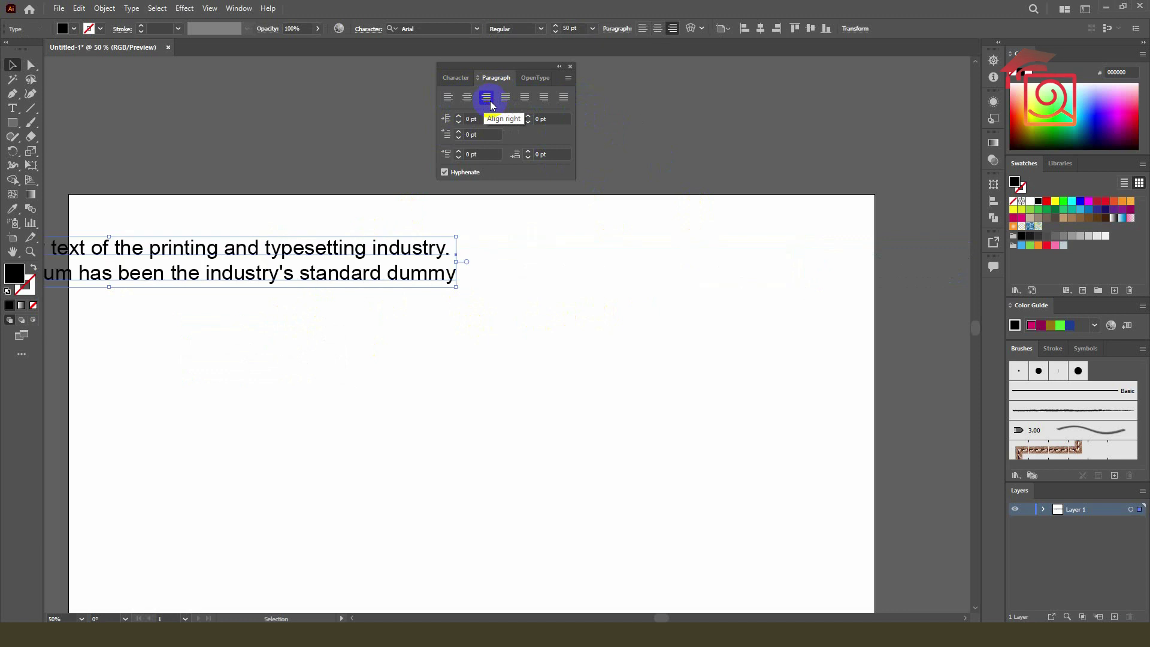
pyautogui.moveTo(420, 258); pyautogui.dragTo(733, 276)
pyautogui.press('Delete')
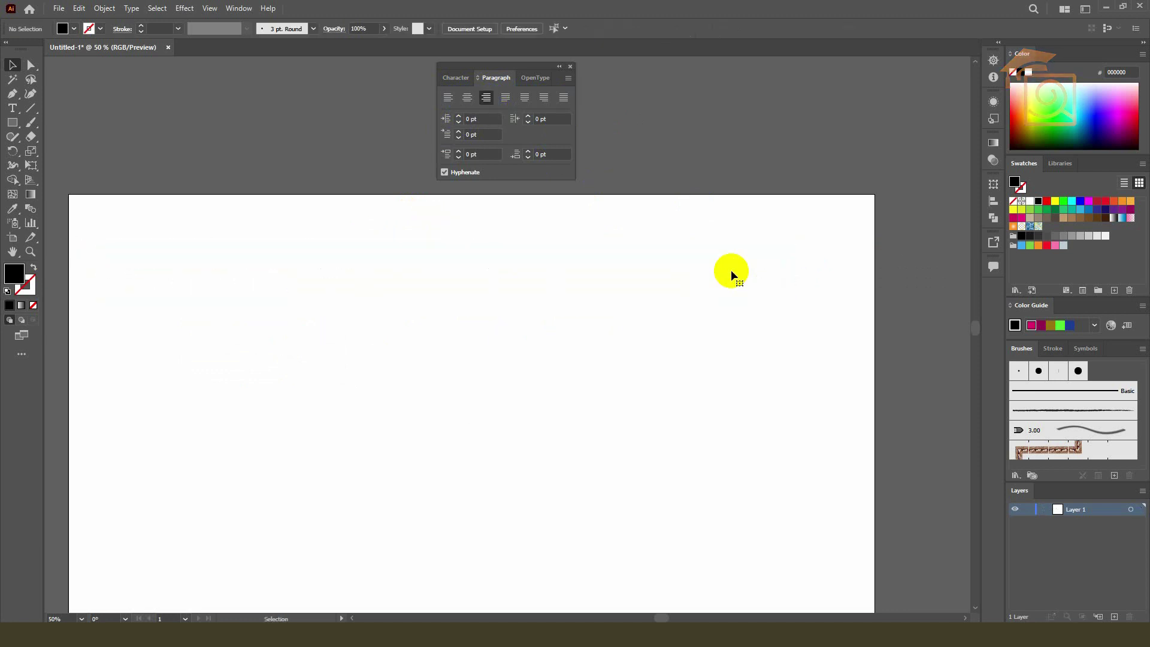
pyautogui.click(697, 617)
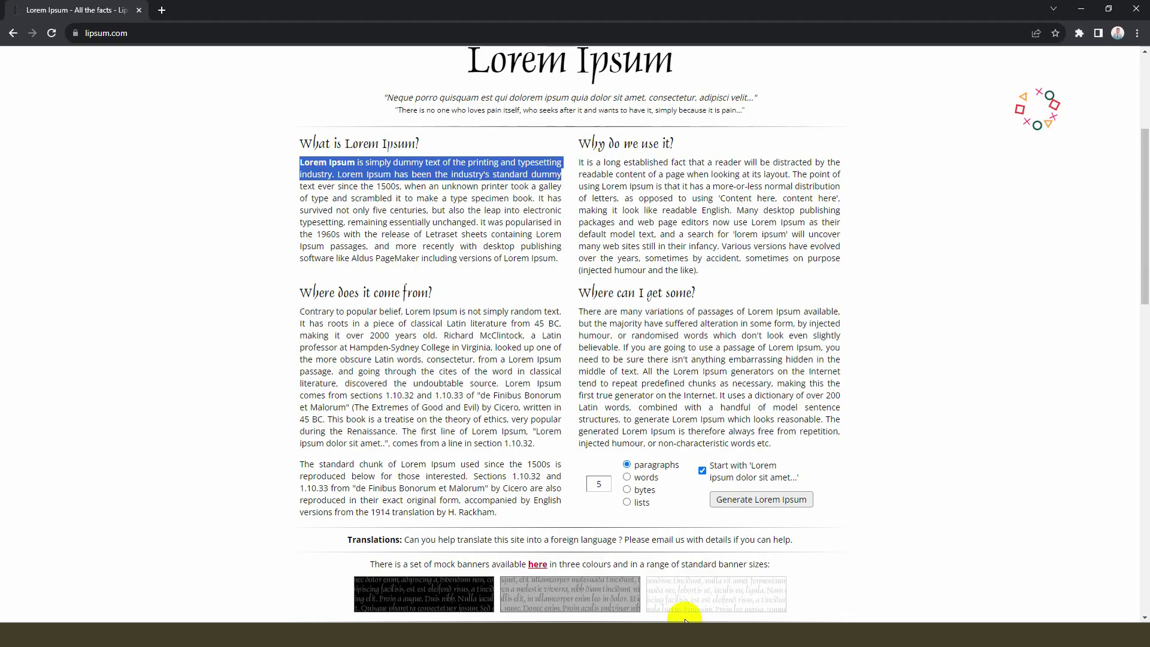
# Step: Change the paragraph count from 5 to 4 and generate the lorem ipsum
pyautogui.scroll(-1, 651, 429)
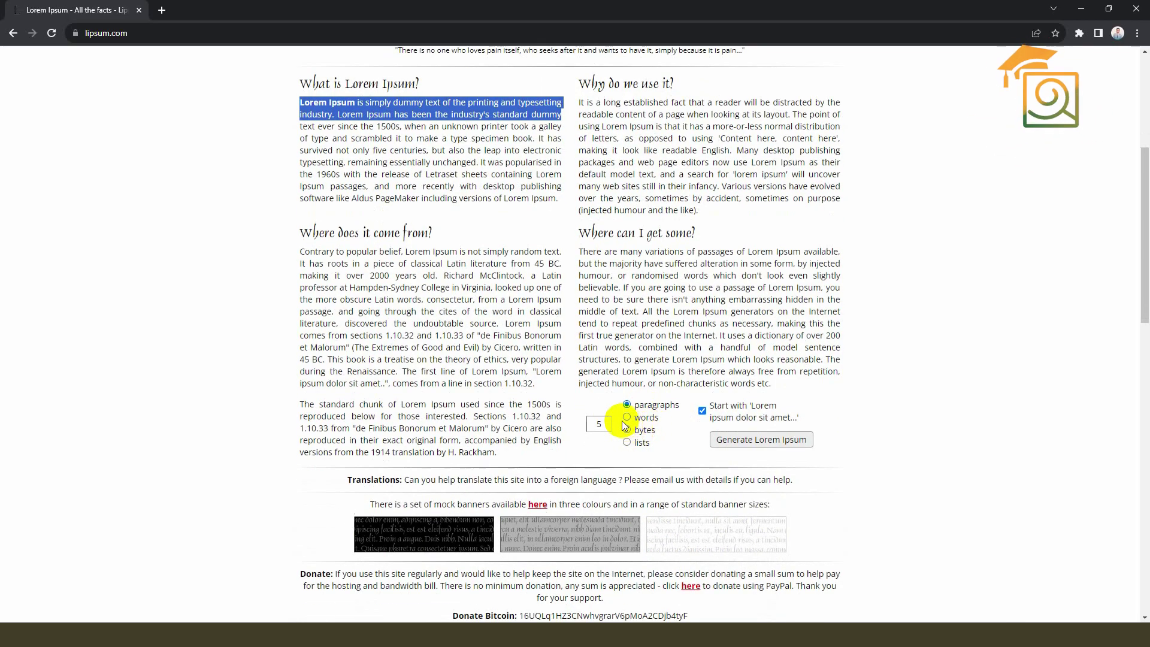
pyautogui.click(604, 424)
pyautogui.moveTo(606, 424); pyautogui.dragTo(587, 424)
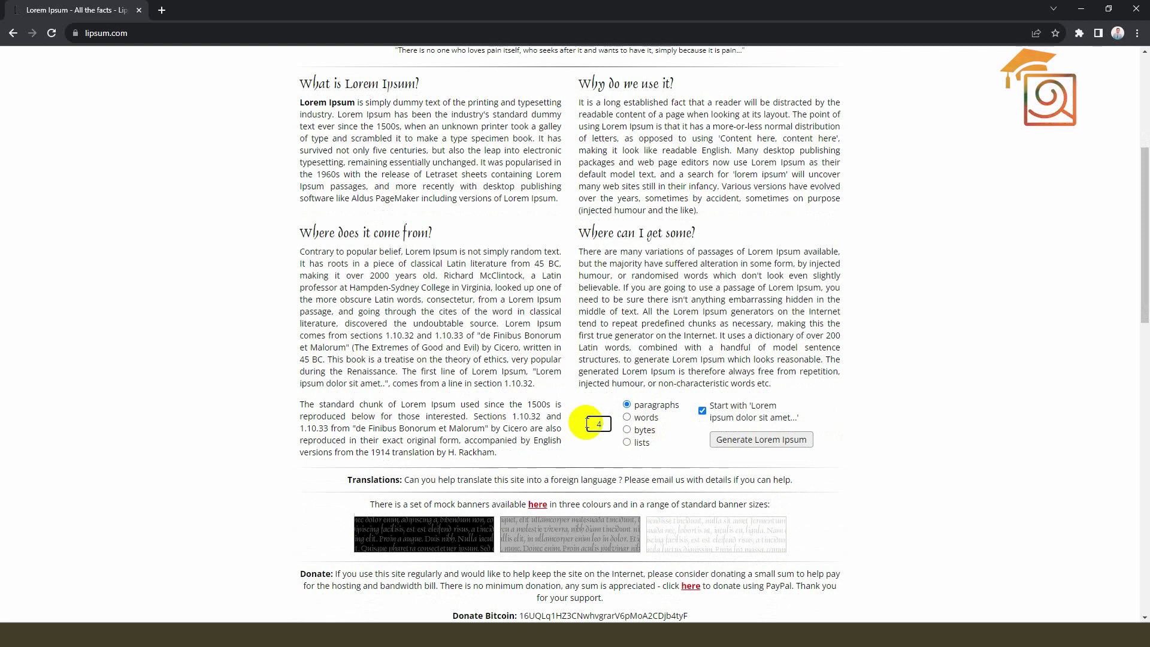
pyautogui.write('4')
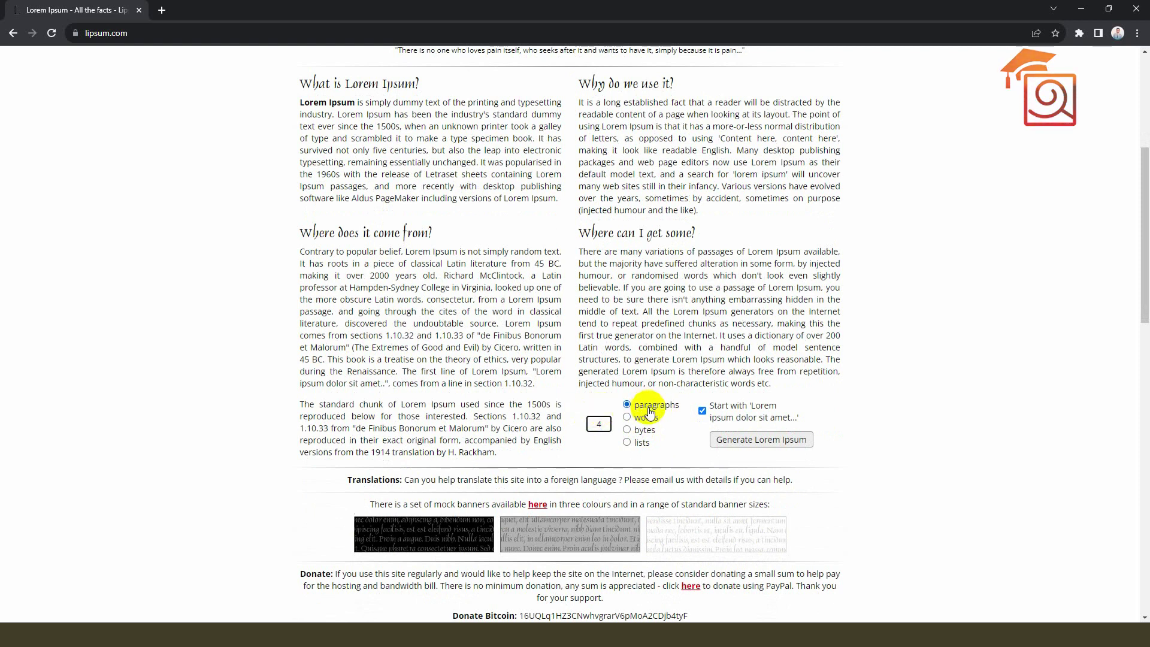
pyautogui.click(730, 442)
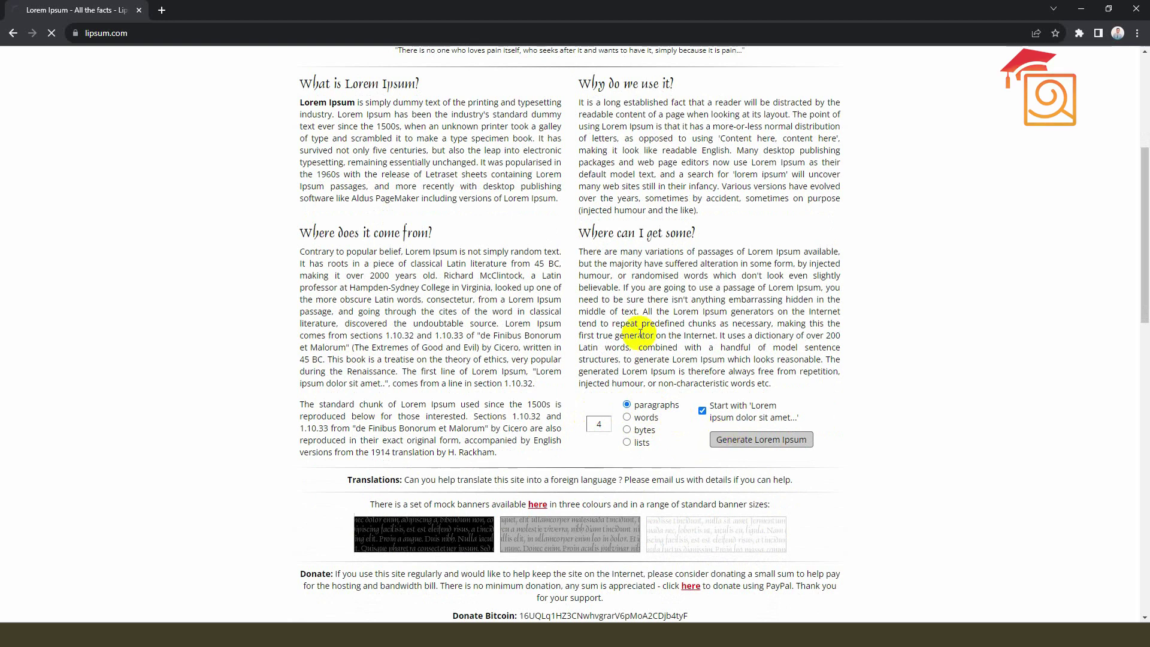
# Step: Copy all four generated paragraphs and go back to Illustrator
pyautogui.scroll(-3, 631, 317)
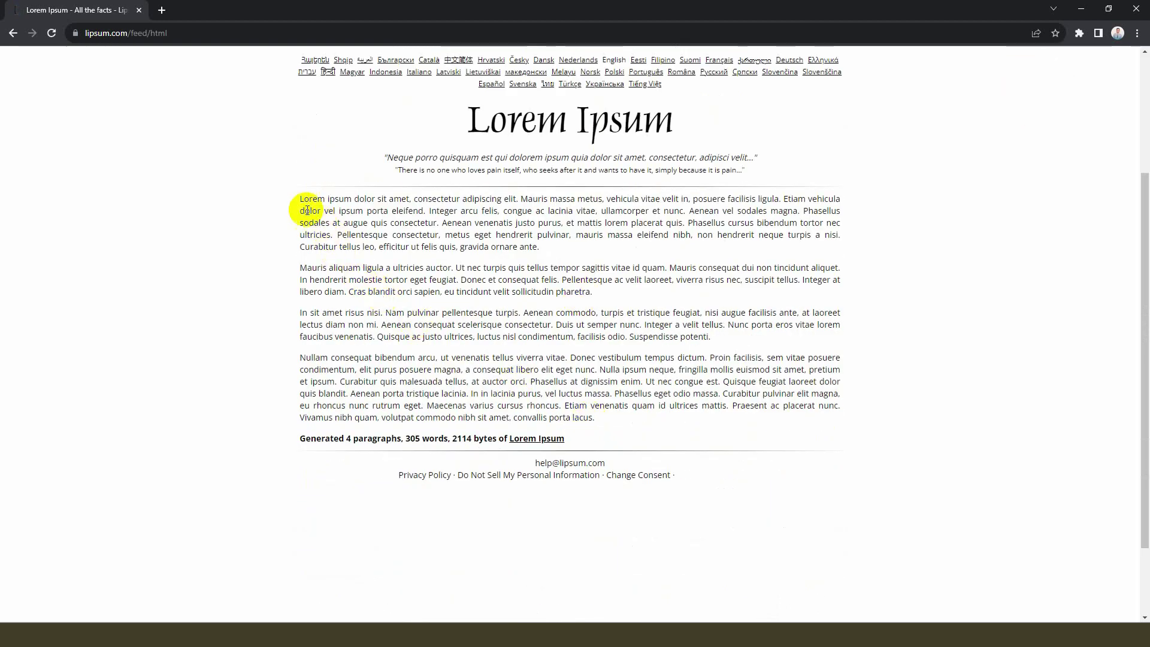
pyautogui.moveTo(300, 198); pyautogui.dragTo(600, 421)
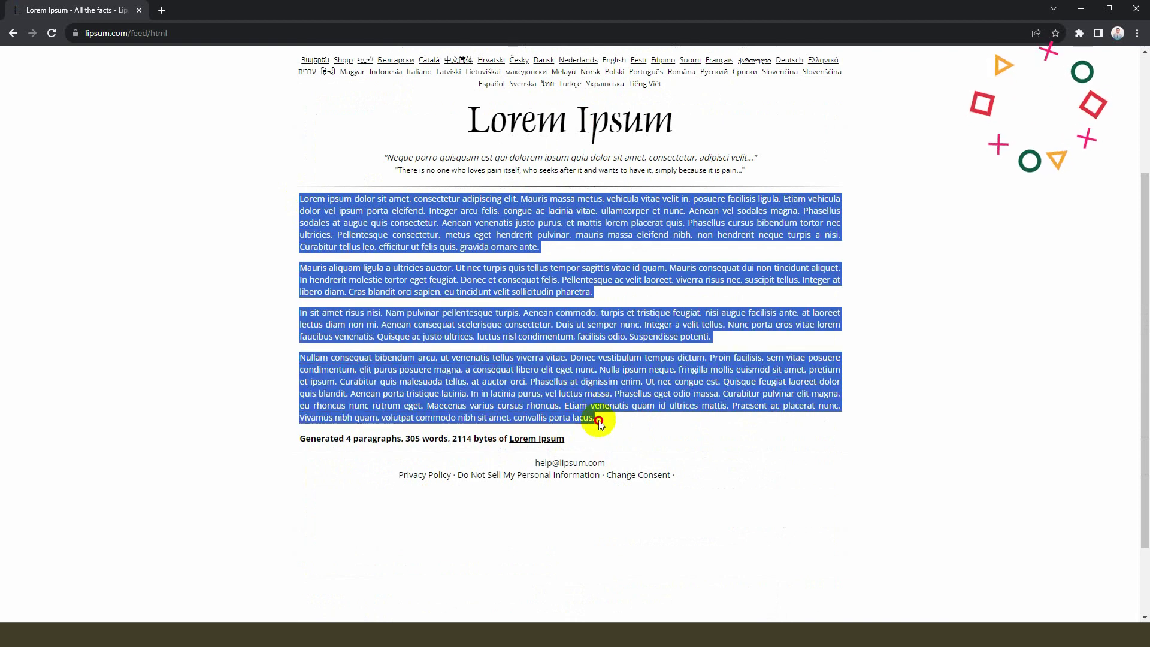
pyautogui.rightClick(579, 393)
pyautogui.click(603, 401)
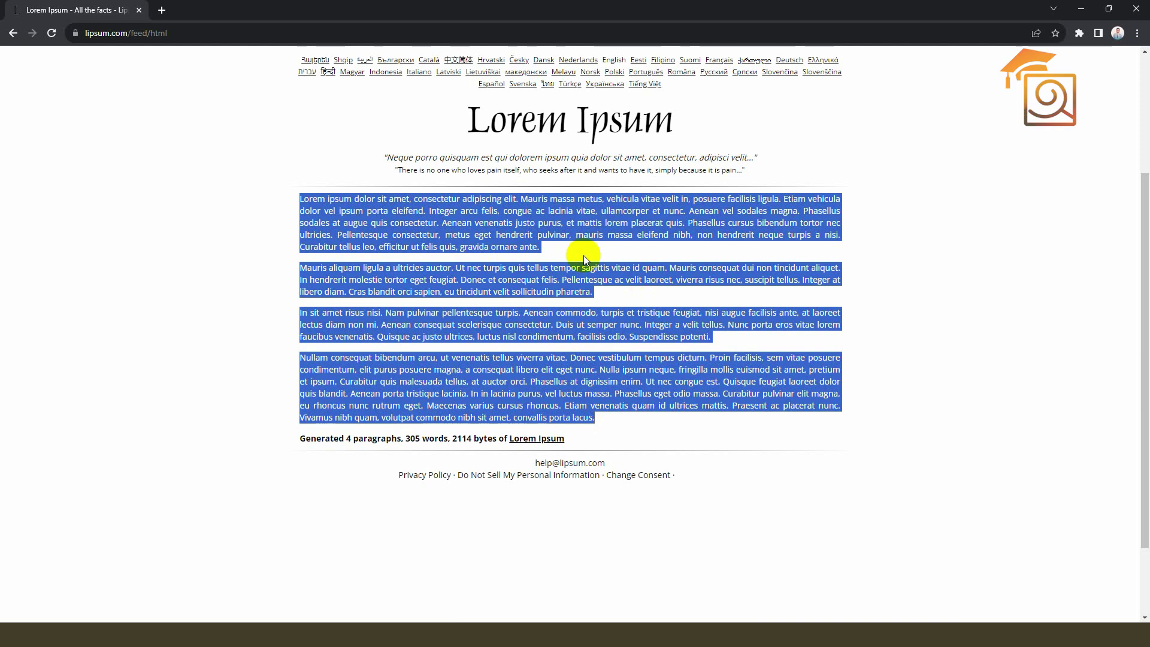
pyautogui.click(432, 622)
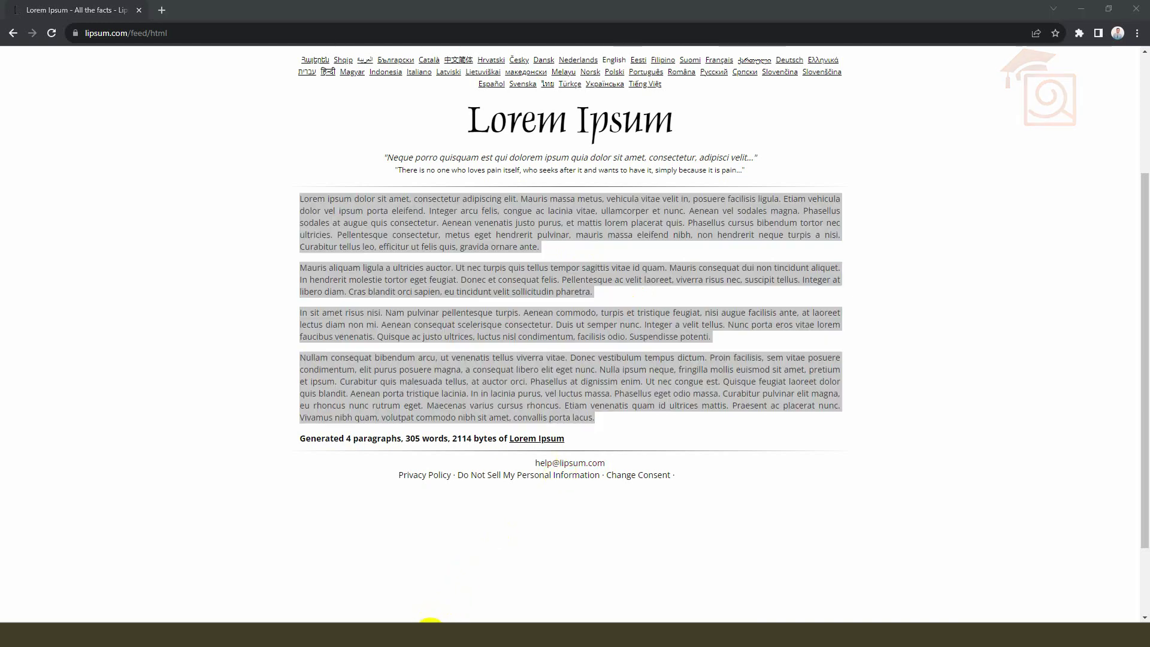
pyautogui.scroll(-3, 665, 223)
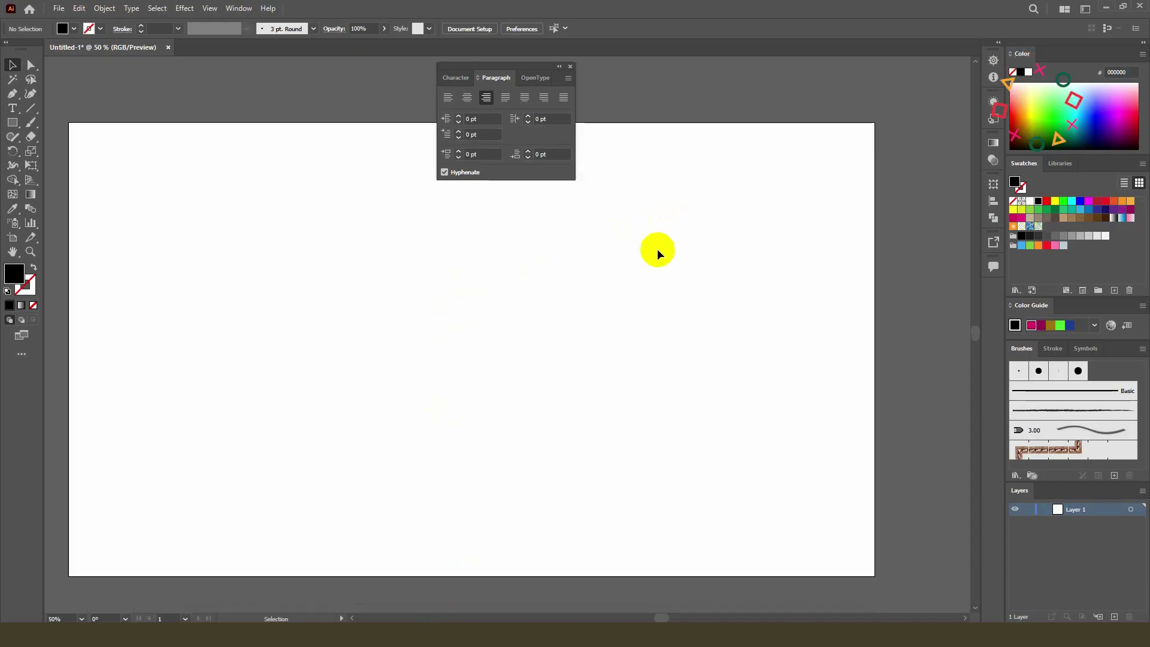
# Step: Draw a large area text box across the artboard and paste the four paragraphs into it
pyautogui.moveTo(490, 256); pyautogui.dragTo(521, 268)
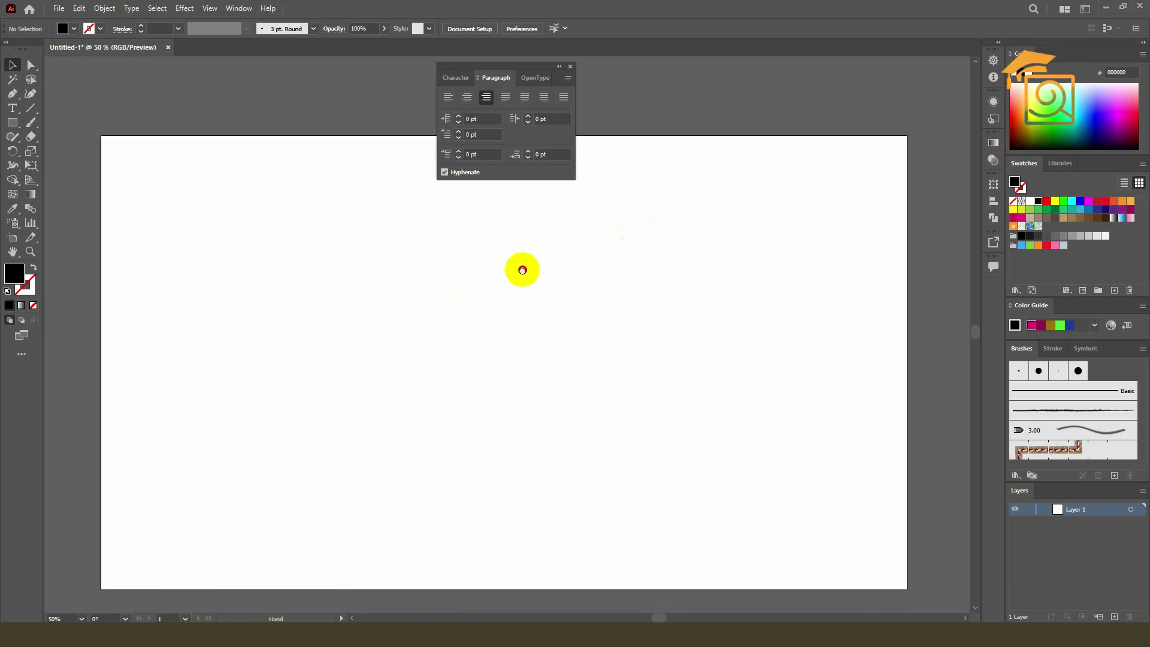
pyautogui.moveTo(12, 108); pyautogui.dragTo(56, 112)
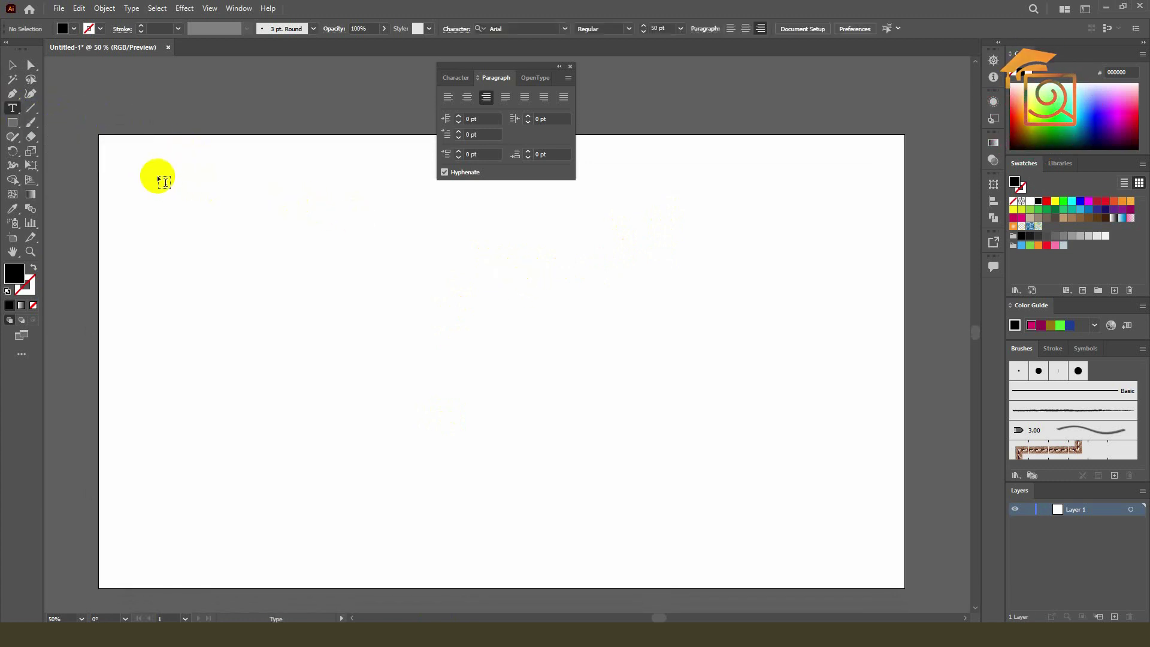
pyautogui.moveTo(144, 168); pyautogui.dragTo(701, 545)
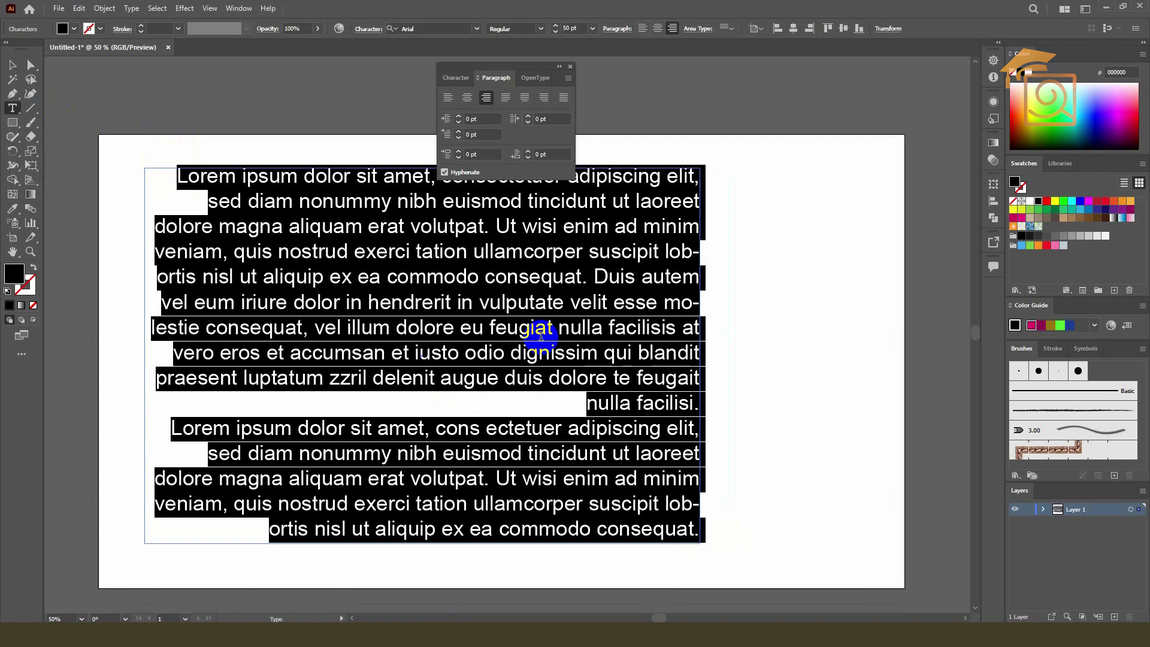
pyautogui.hotkey('ctrl', 'v')
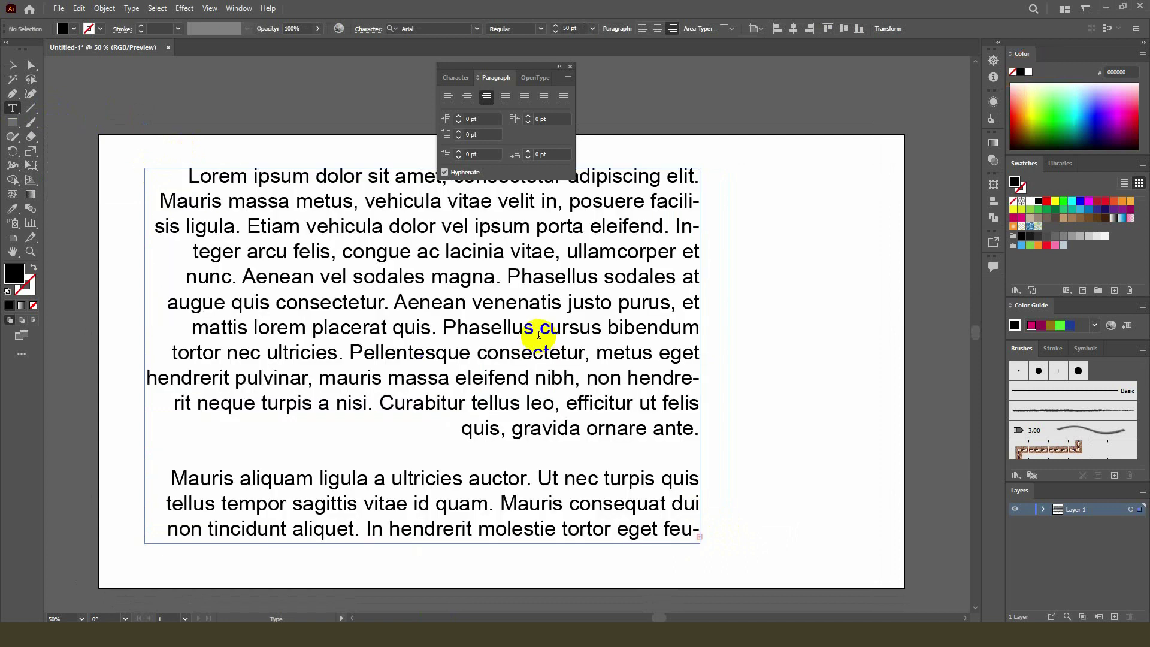
pyautogui.click(12, 64)
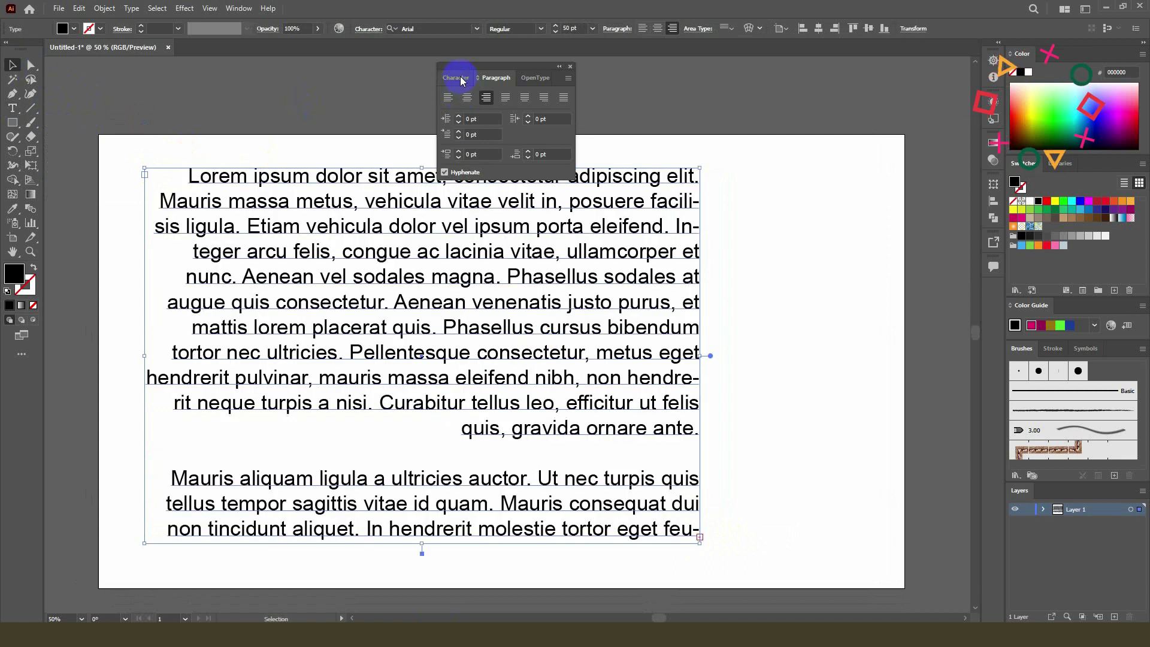
# Step: Step the font size down to 26 pt so all four paragraphs fit the frame
pyautogui.click(555, 33)
pyautogui.click(556, 33)
pyautogui.click(555, 33)
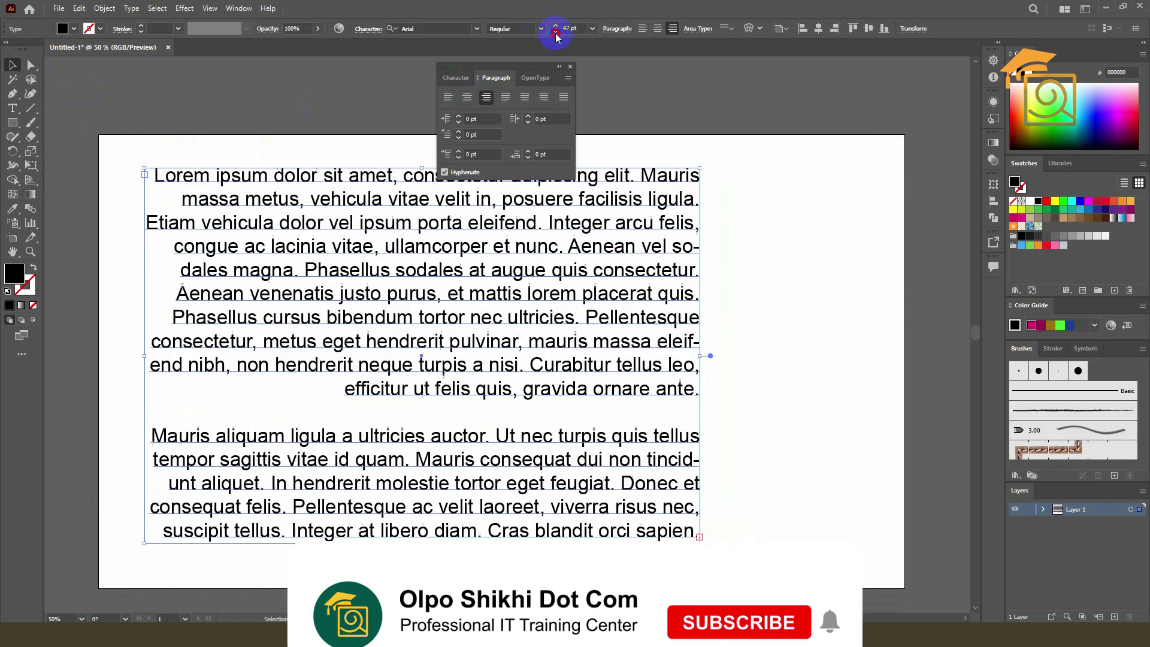
pyautogui.click(555, 34)
pyautogui.click(555, 34)
pyautogui.click(555, 34)
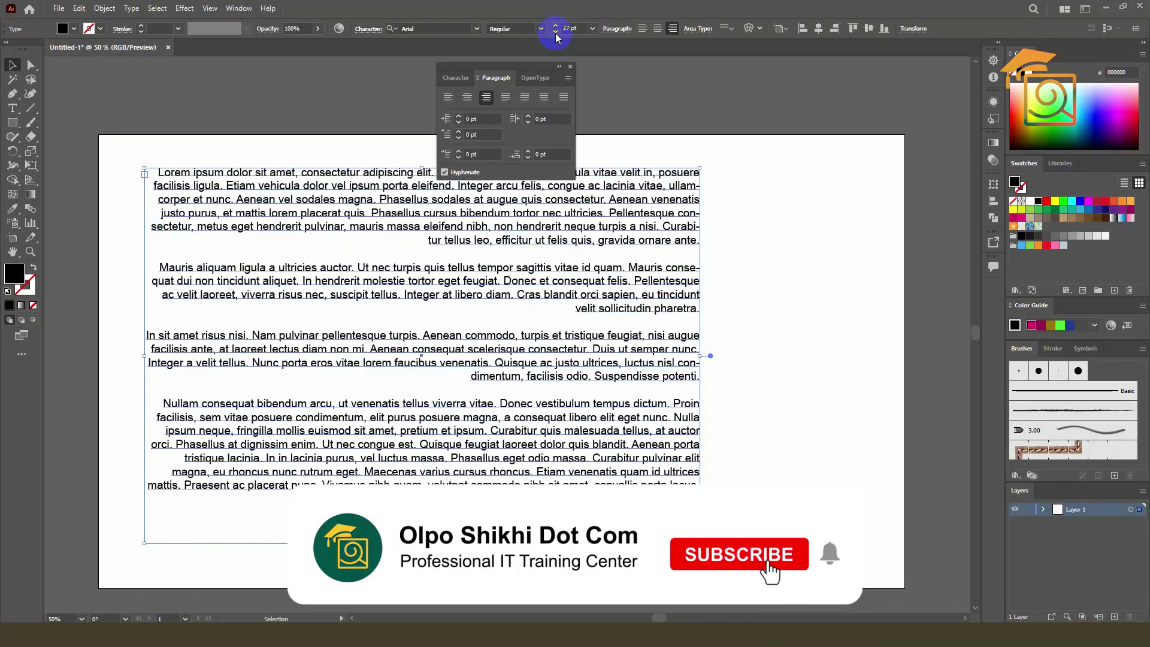
pyautogui.click(555, 34)
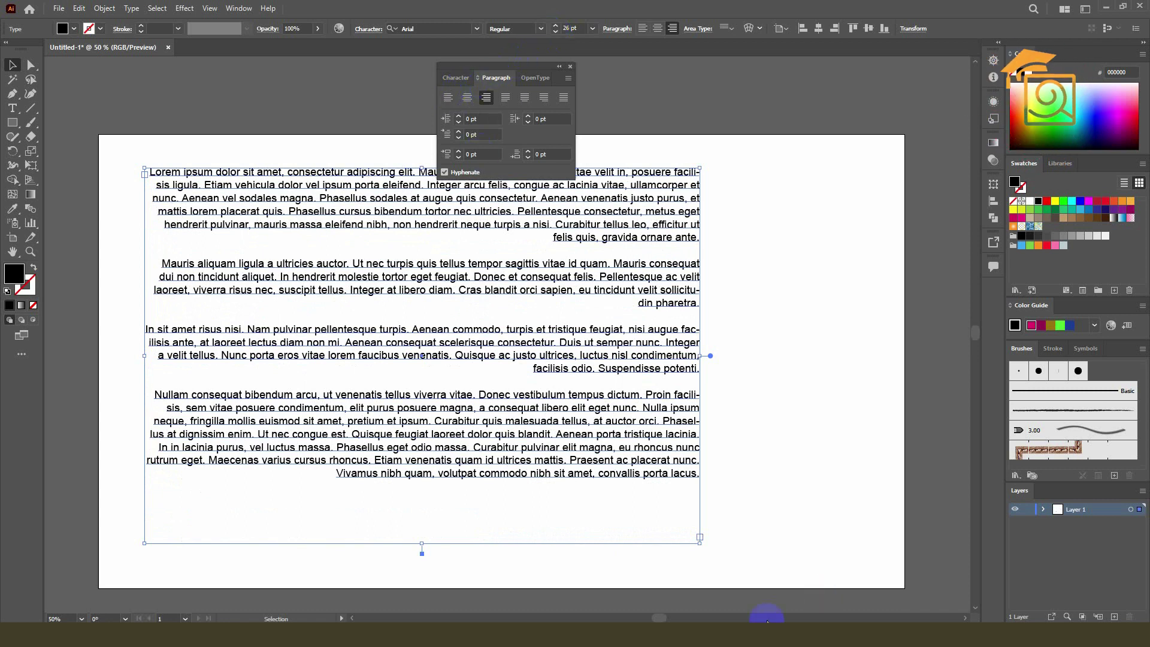
pyautogui.click(701, 622)
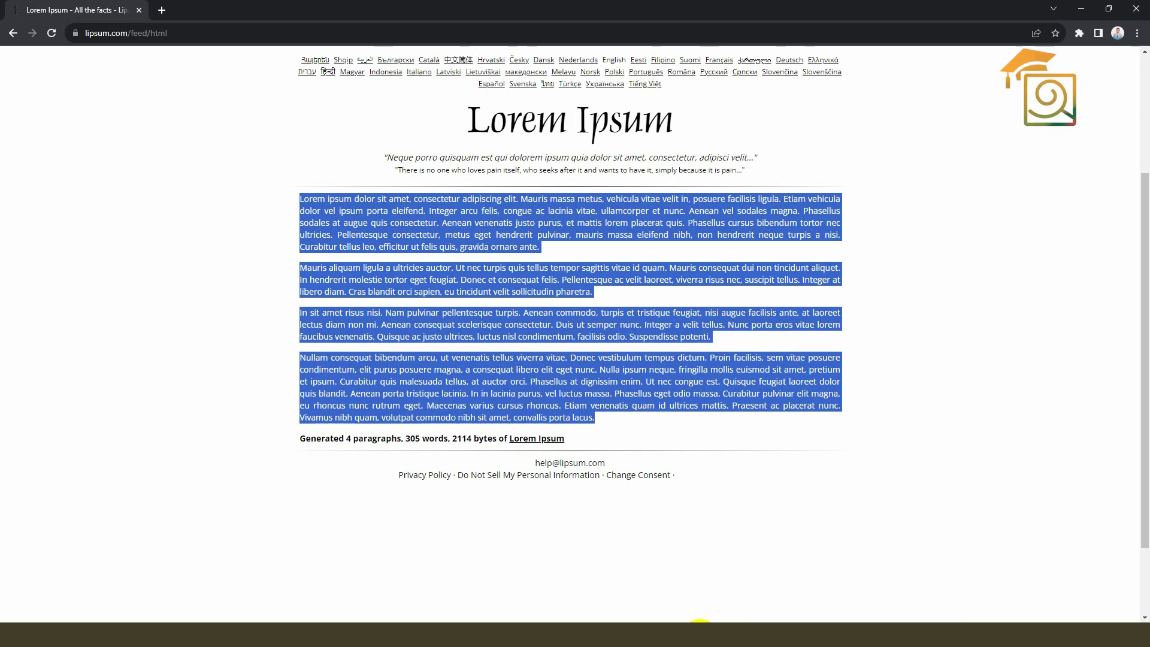
pyautogui.click(701, 623)
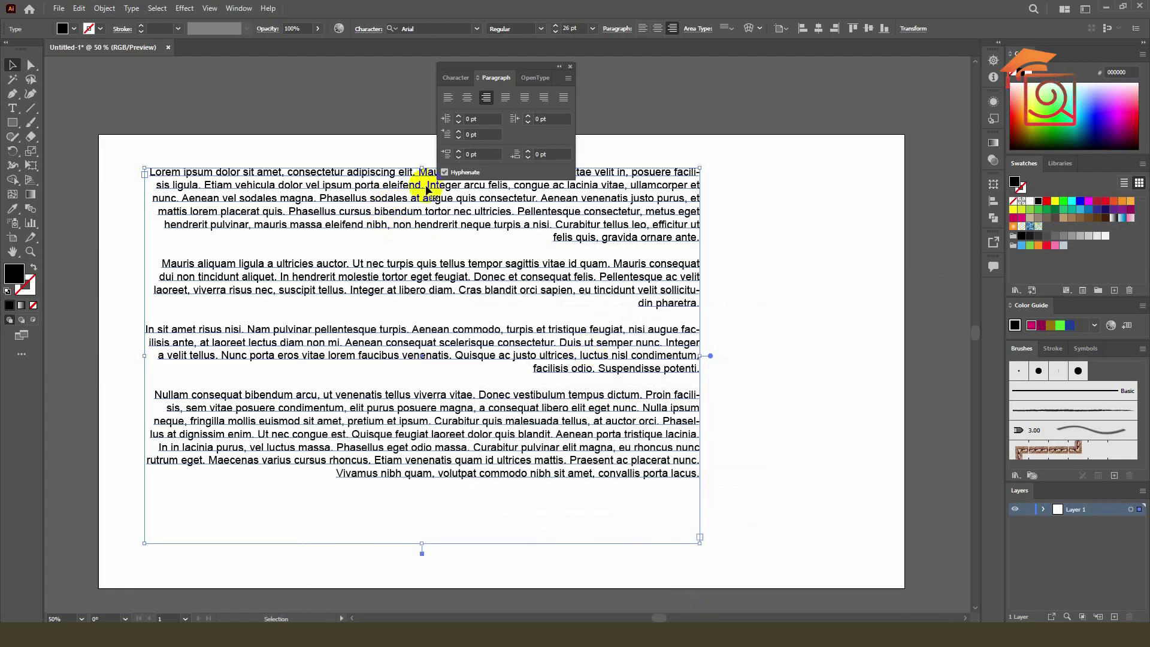
# Step: Compare center and right alignment, settle on Align Left, and move the Paragraph panel aside
pyautogui.click(444, 106)
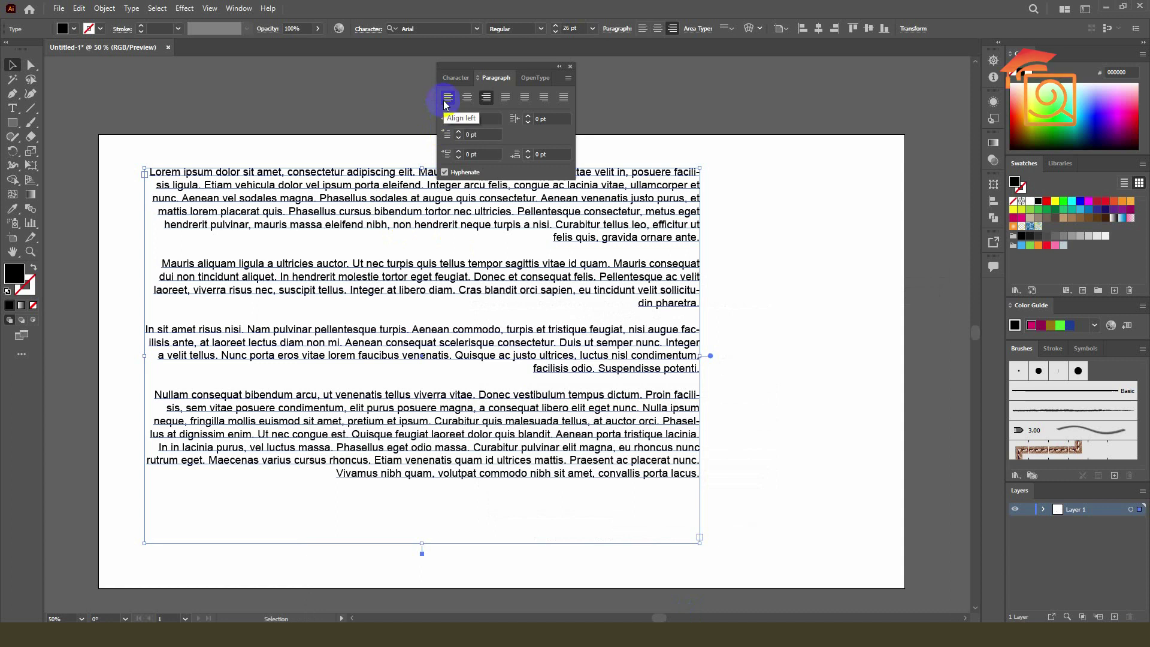
pyautogui.click(445, 105)
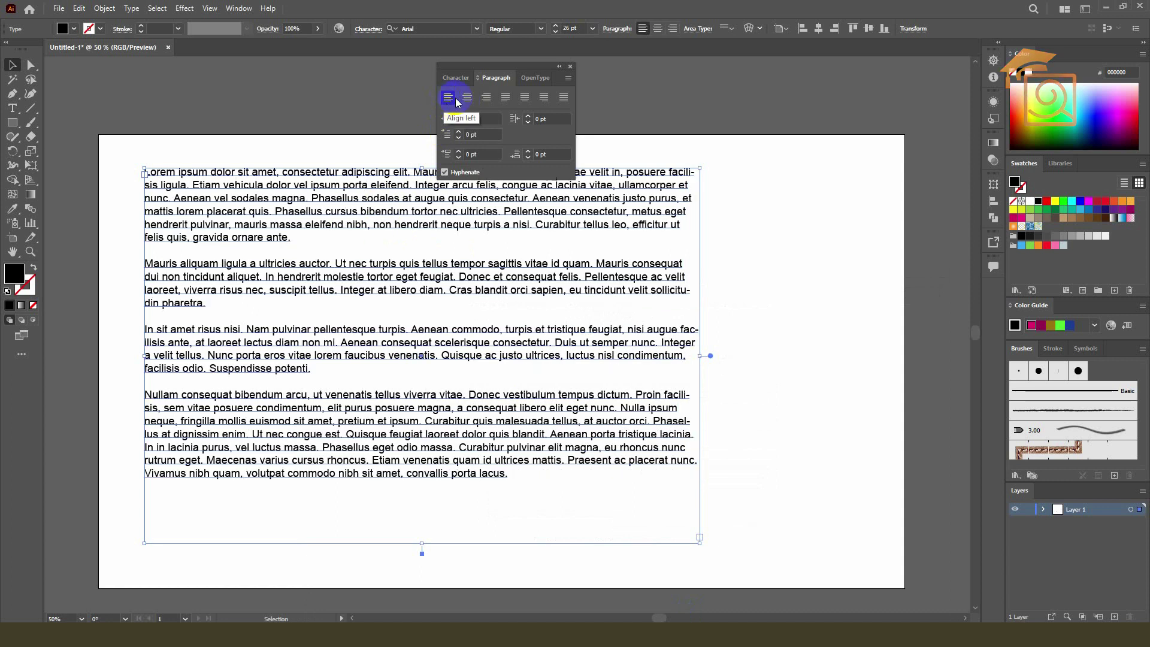
pyautogui.click(466, 98)
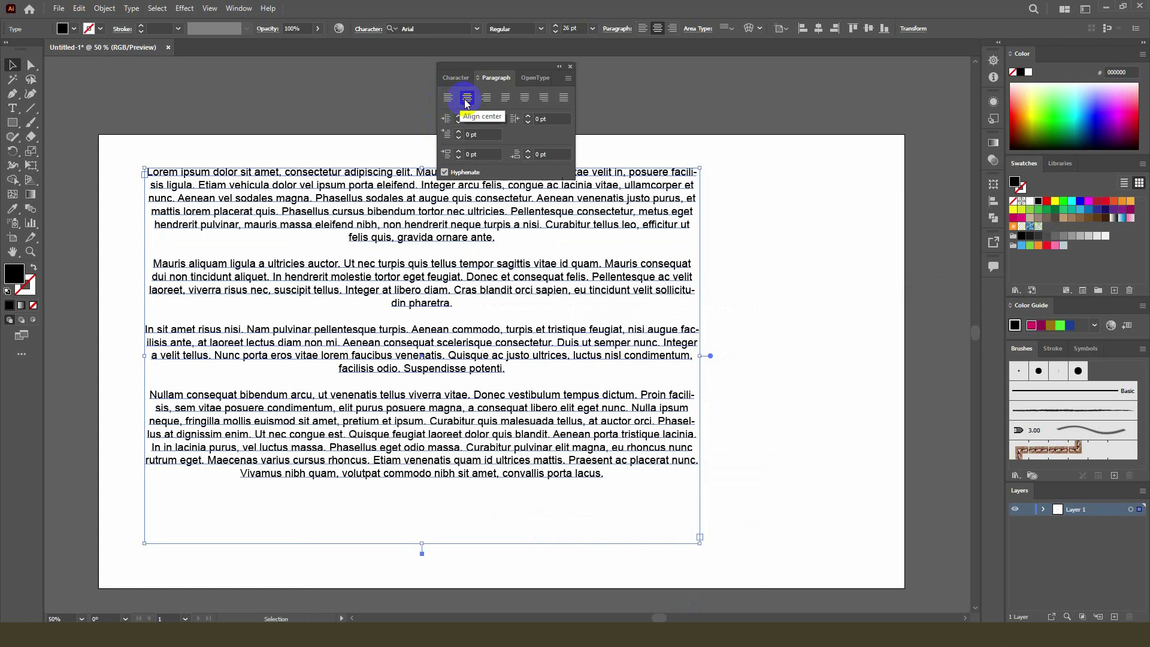
pyautogui.click(486, 99)
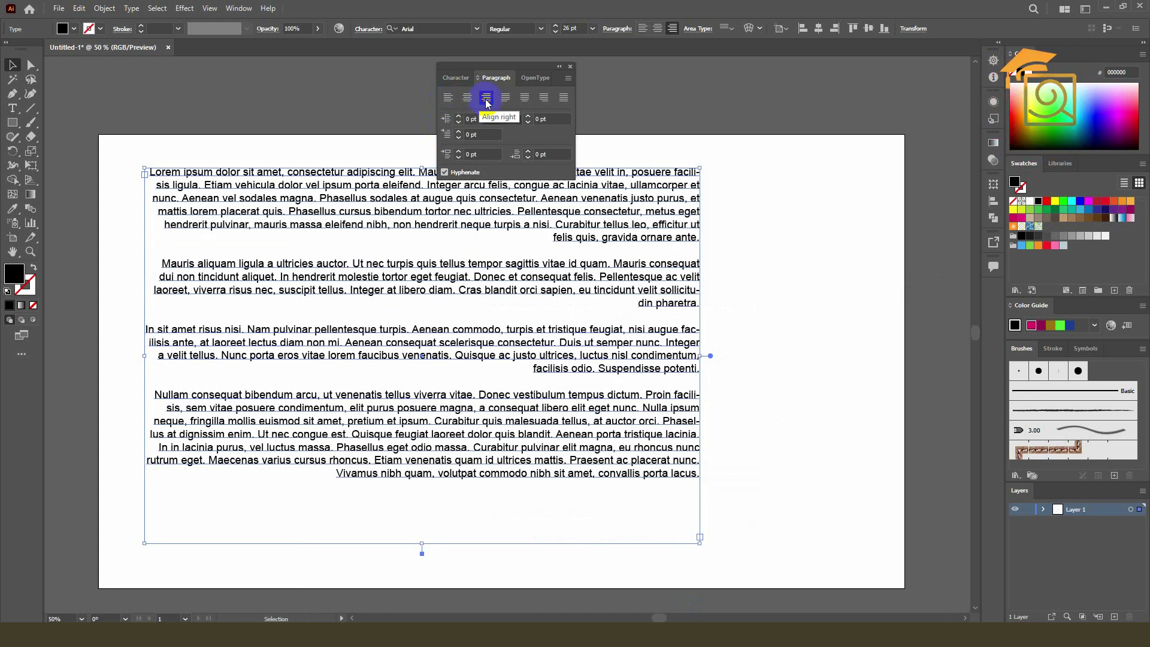
pyautogui.click(449, 99)
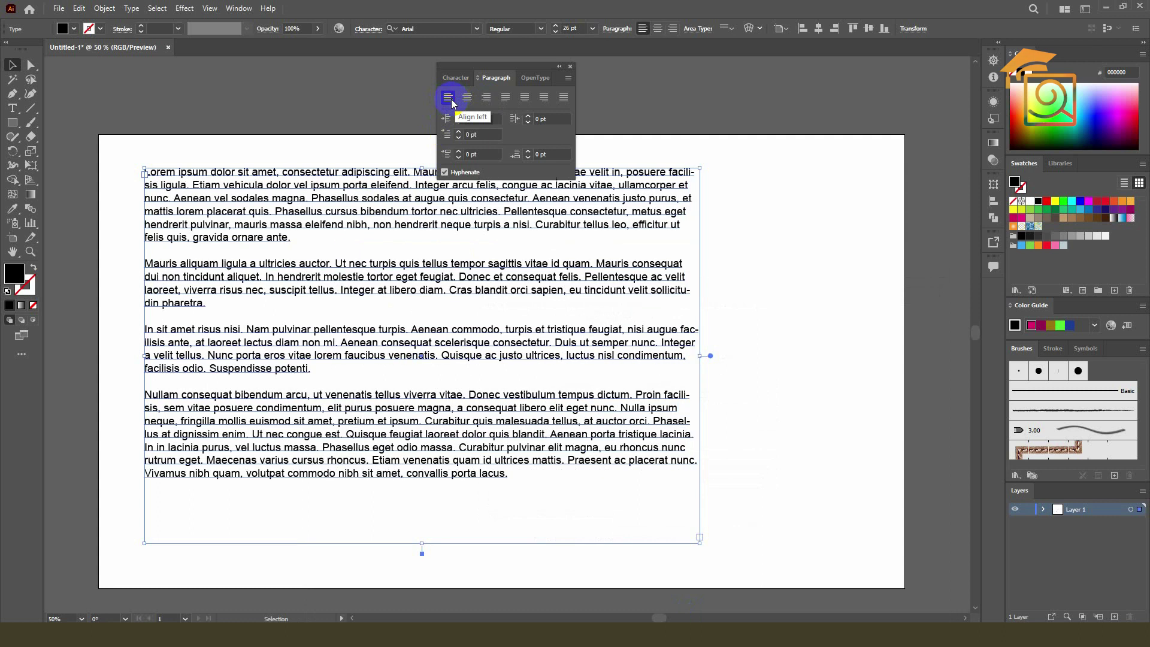
pyautogui.moveTo(501, 71); pyautogui.dragTo(786, 162)
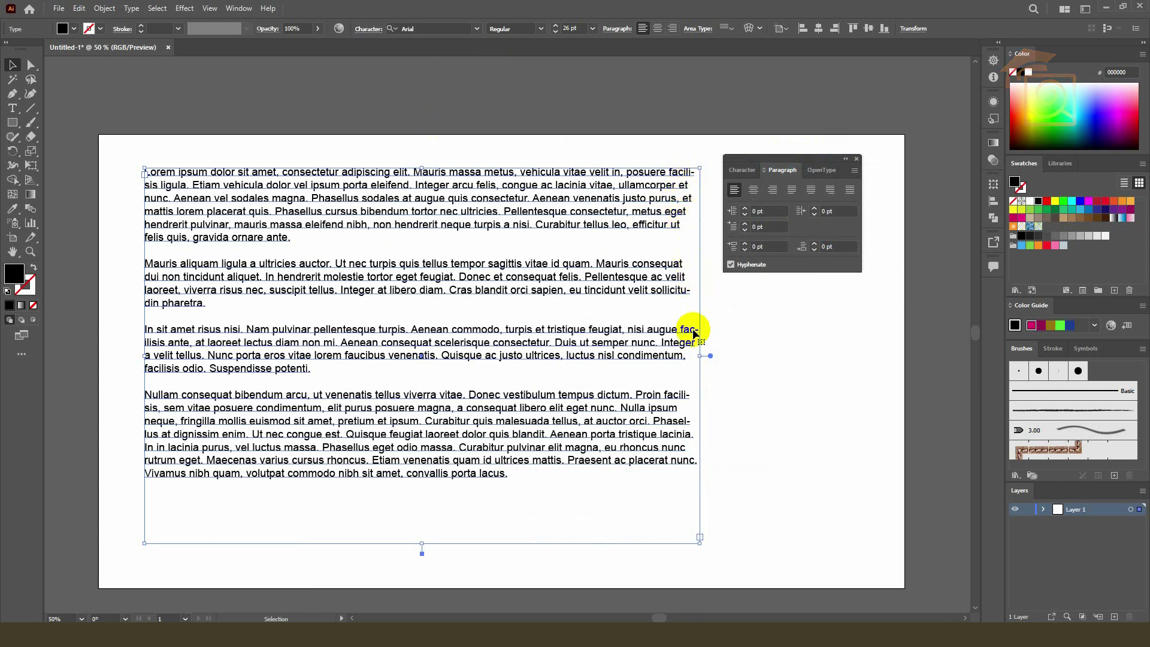
# Step: Justify the paragraphs with last lines flush left and preview the result
pyautogui.click(806, 437)
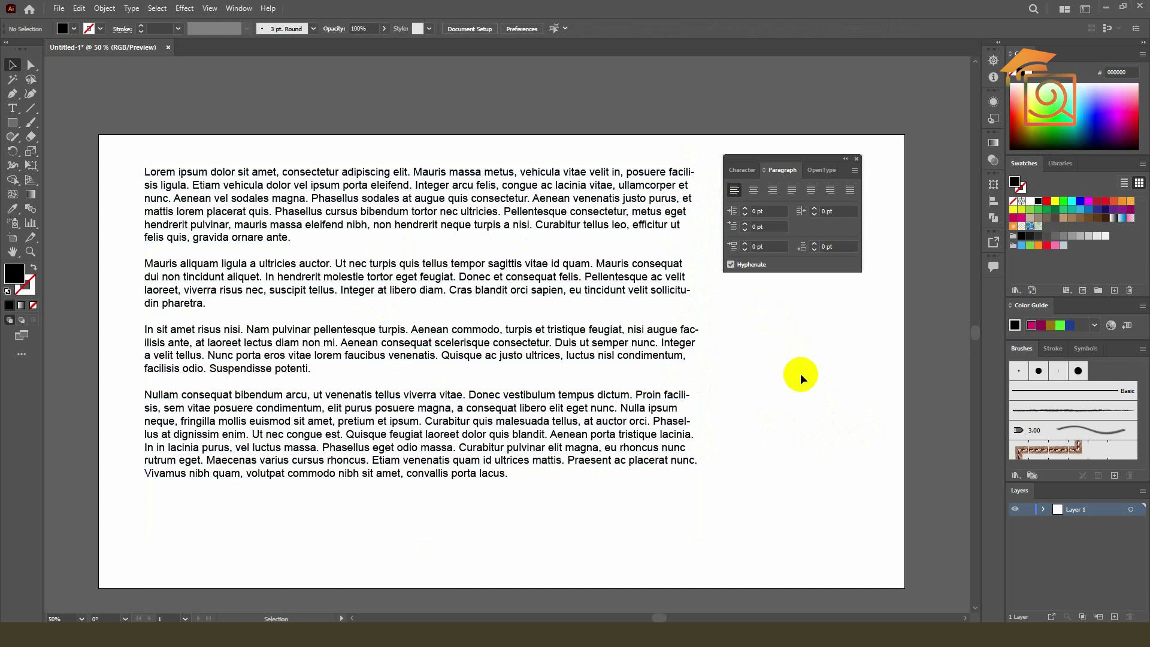
pyautogui.click(647, 222)
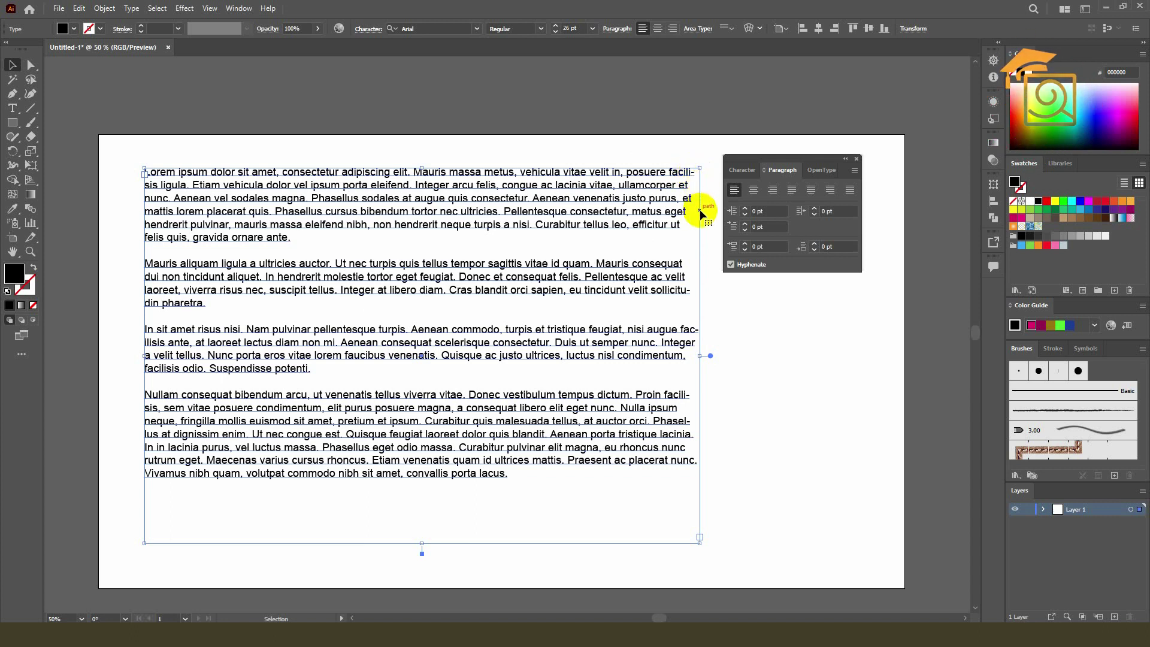
pyautogui.click(792, 192)
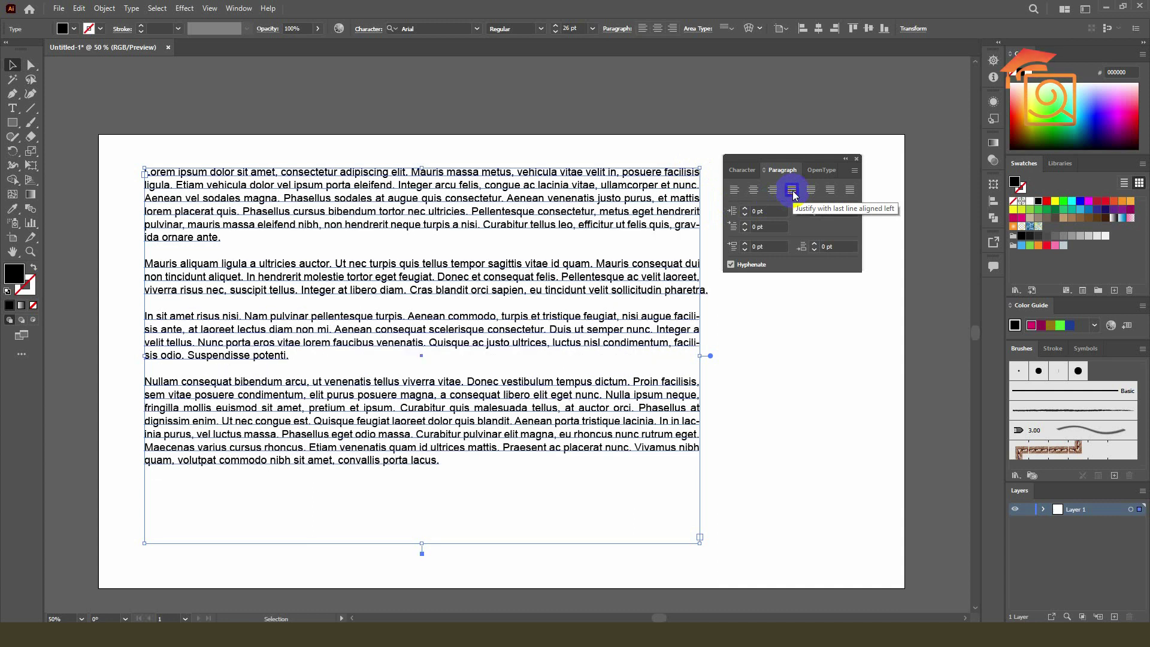
pyautogui.click(821, 397)
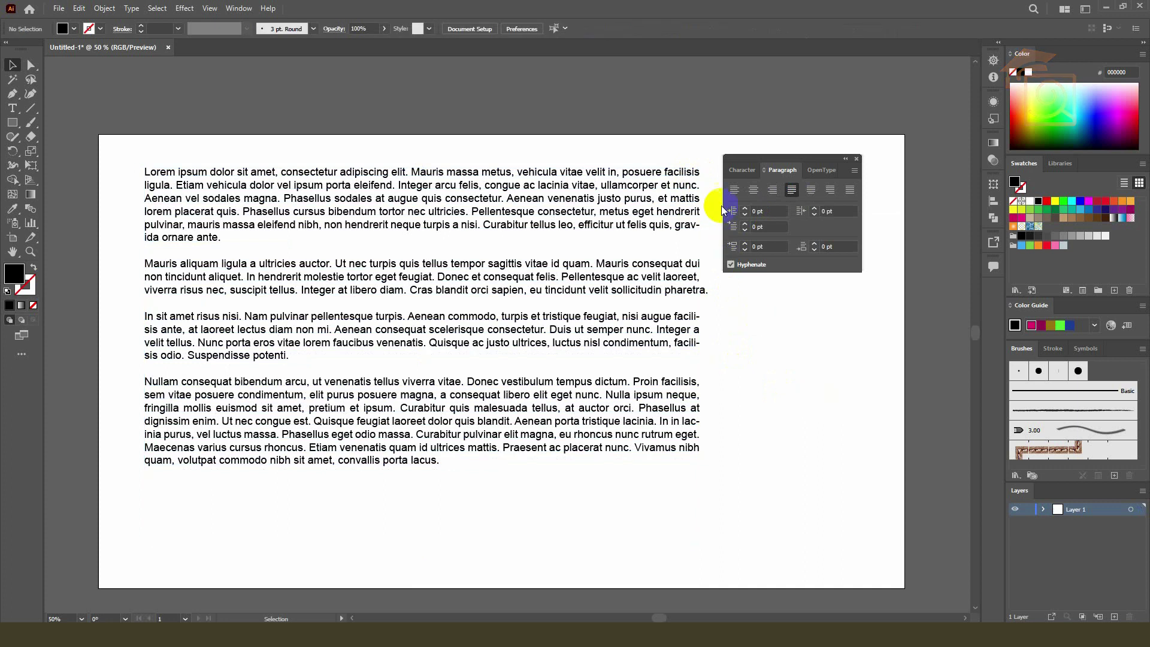
# Step: Try centered last lines, then justify with each paragraph's last line flush right
pyautogui.click(700, 301)
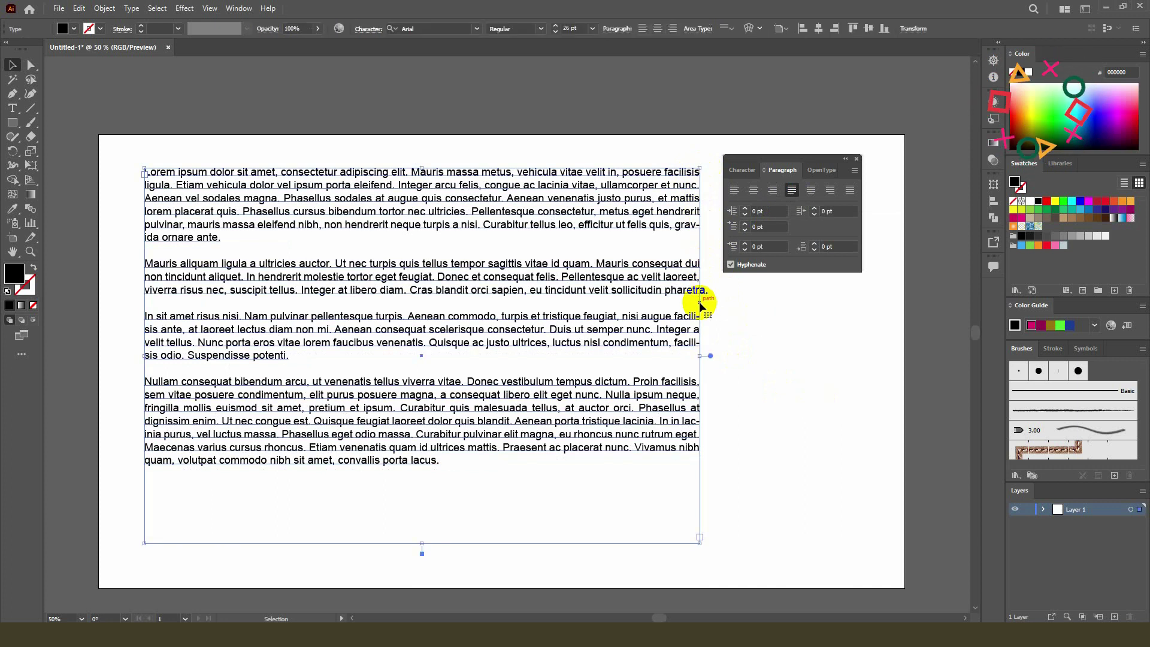
pyautogui.click(811, 191)
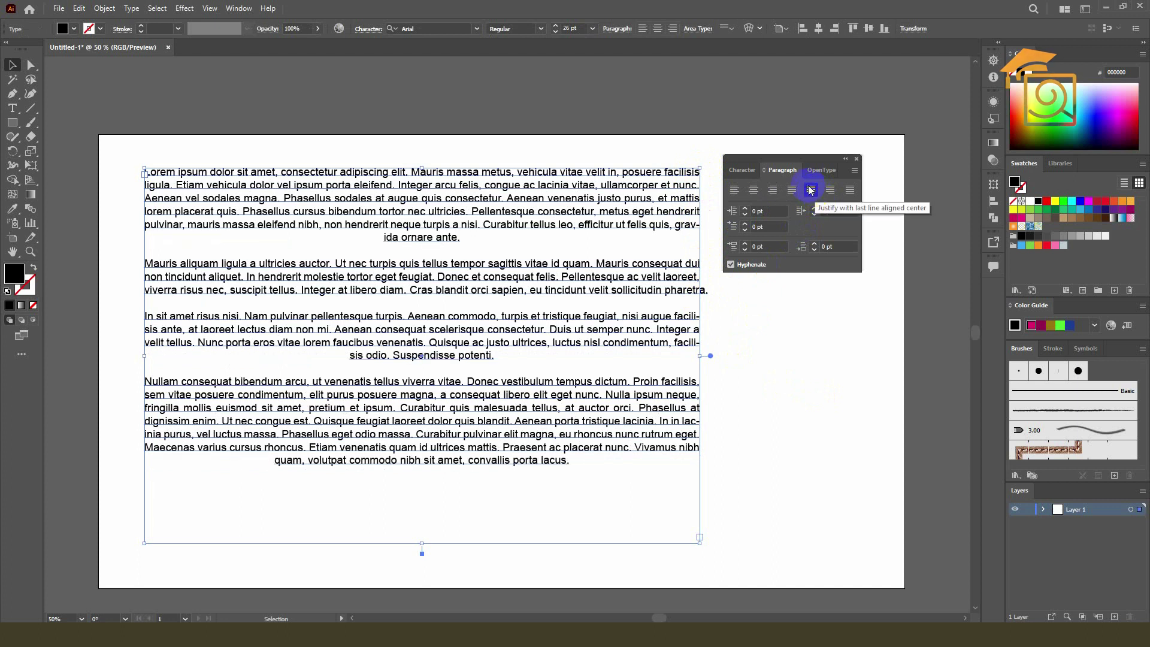
pyautogui.click(795, 340)
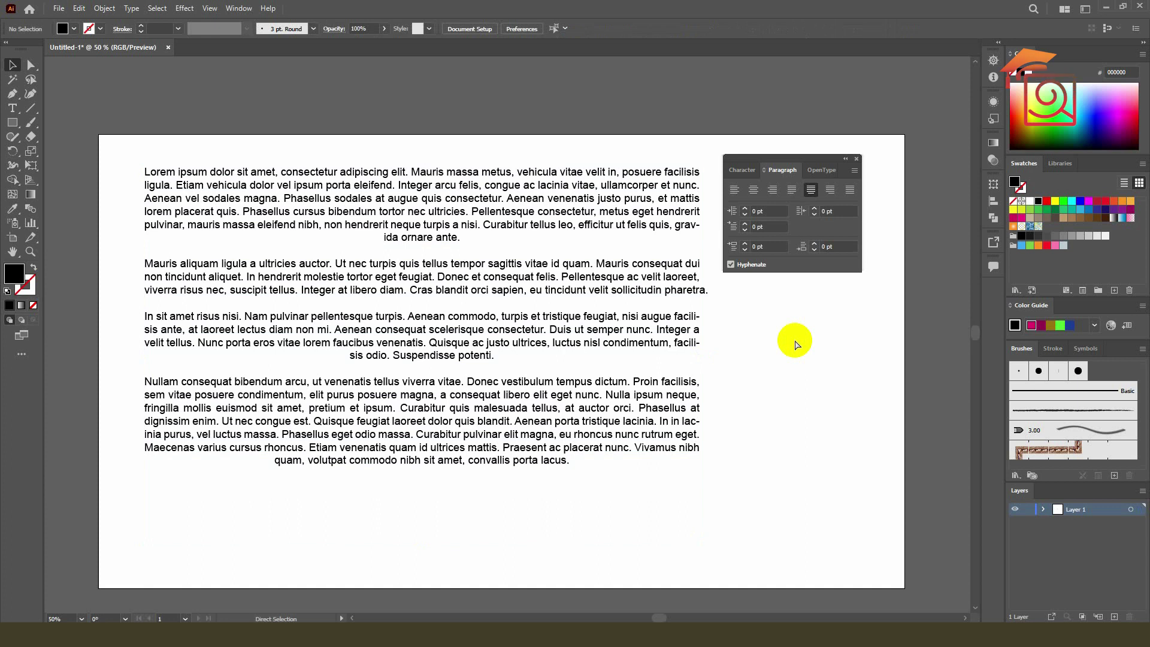
pyautogui.click(676, 193)
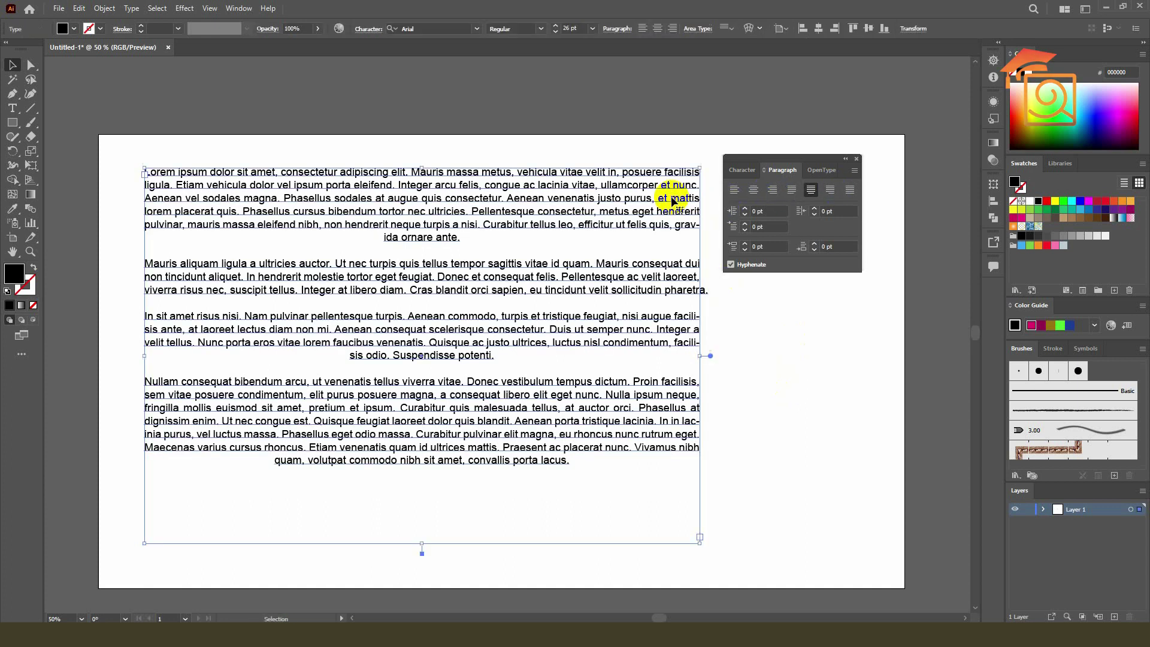
pyautogui.click(831, 192)
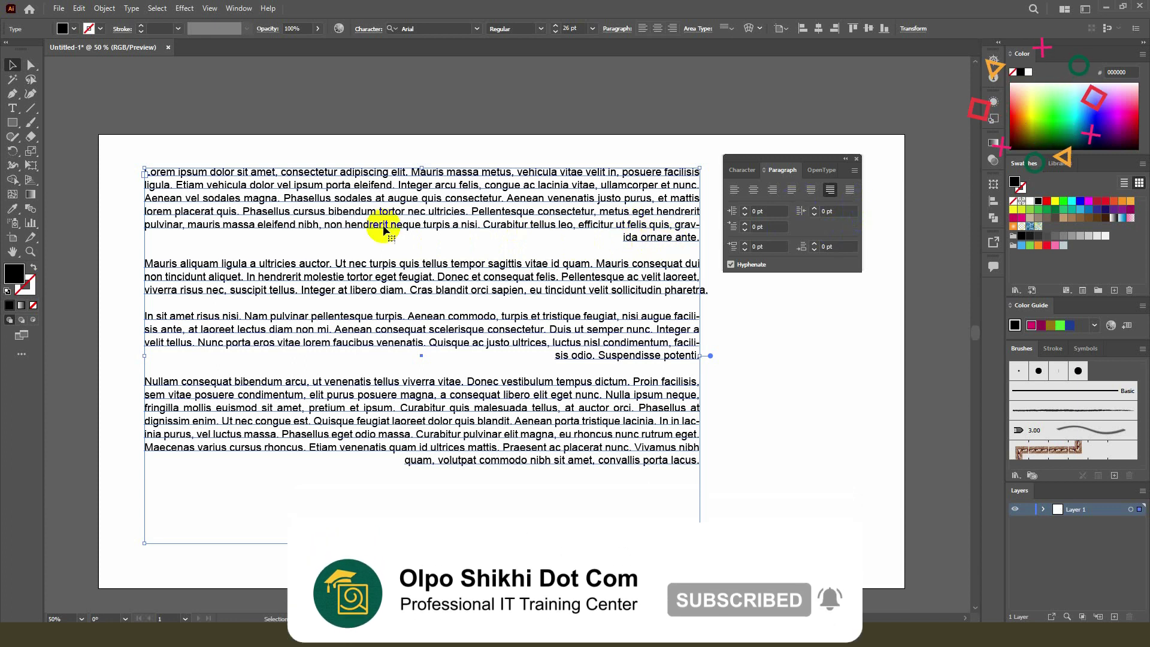
pyautogui.click(831, 189)
# Step: Apply Justify All Lines so every final line stretches across the frame
pyautogui.click(851, 189)
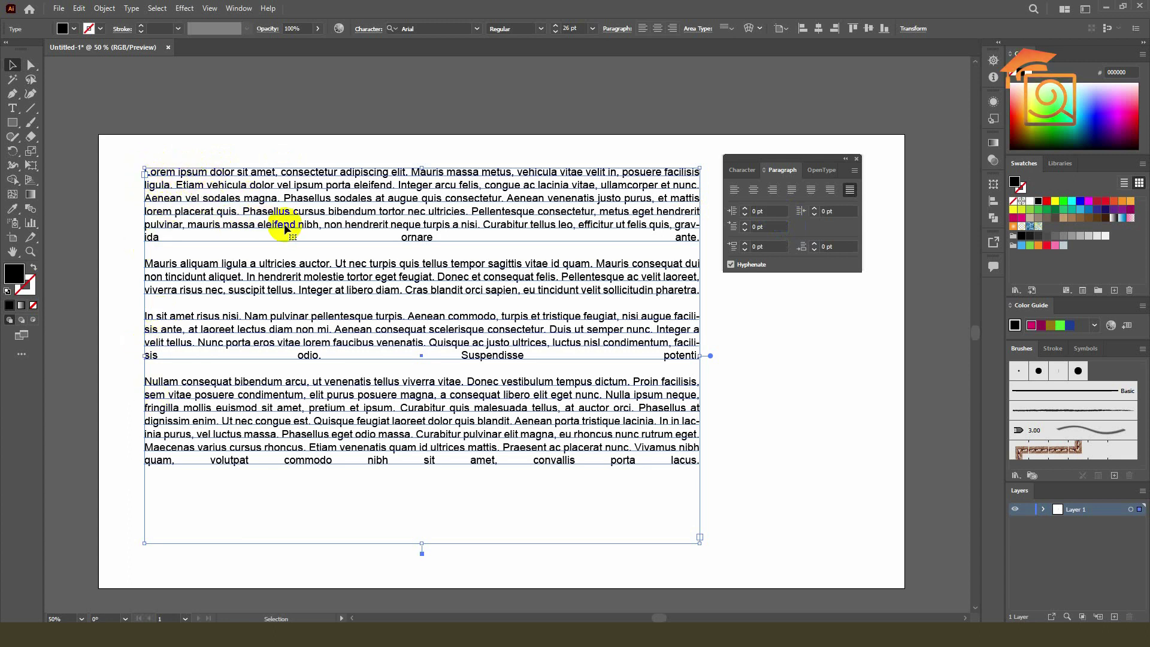
# Step: Draw a vertical line beside the text, give it a 12 pt red stroke, and nudge it left
pyautogui.click(31, 108)
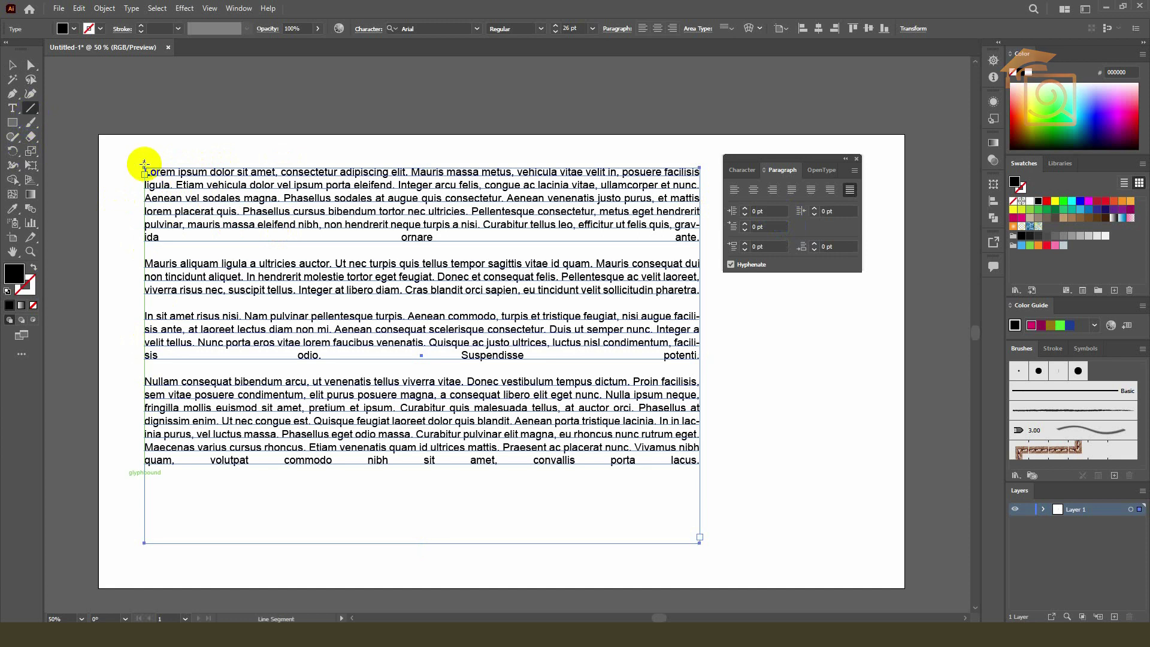
pyautogui.moveTo(144, 159); pyautogui.dragTo(115, 518)
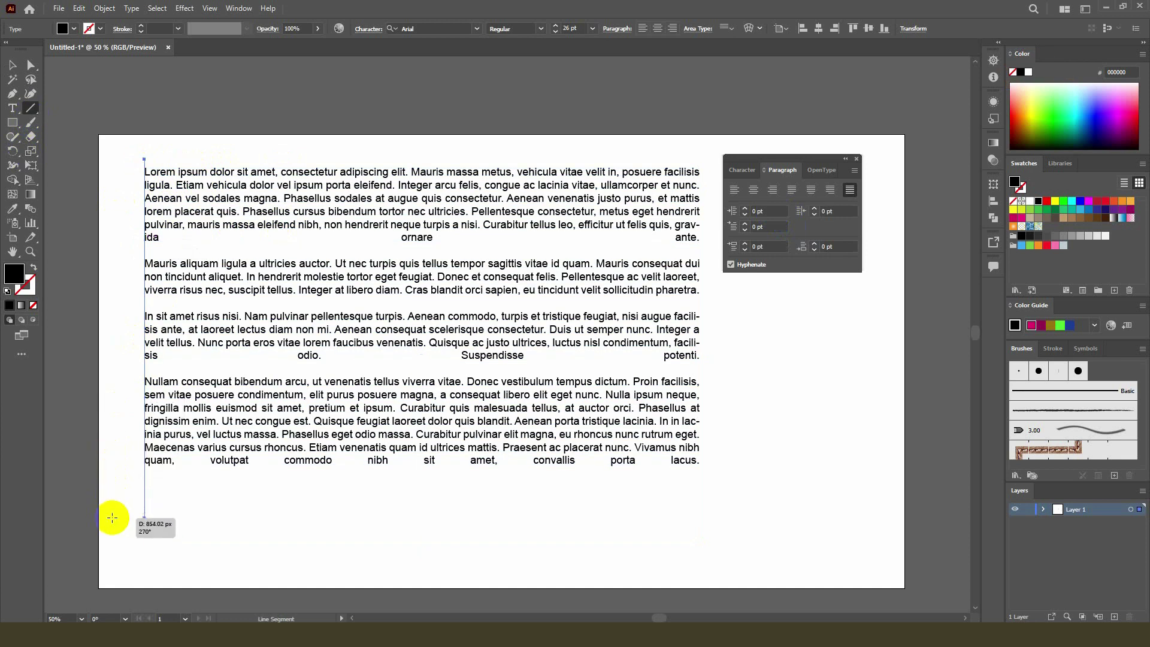
pyautogui.click(13, 76)
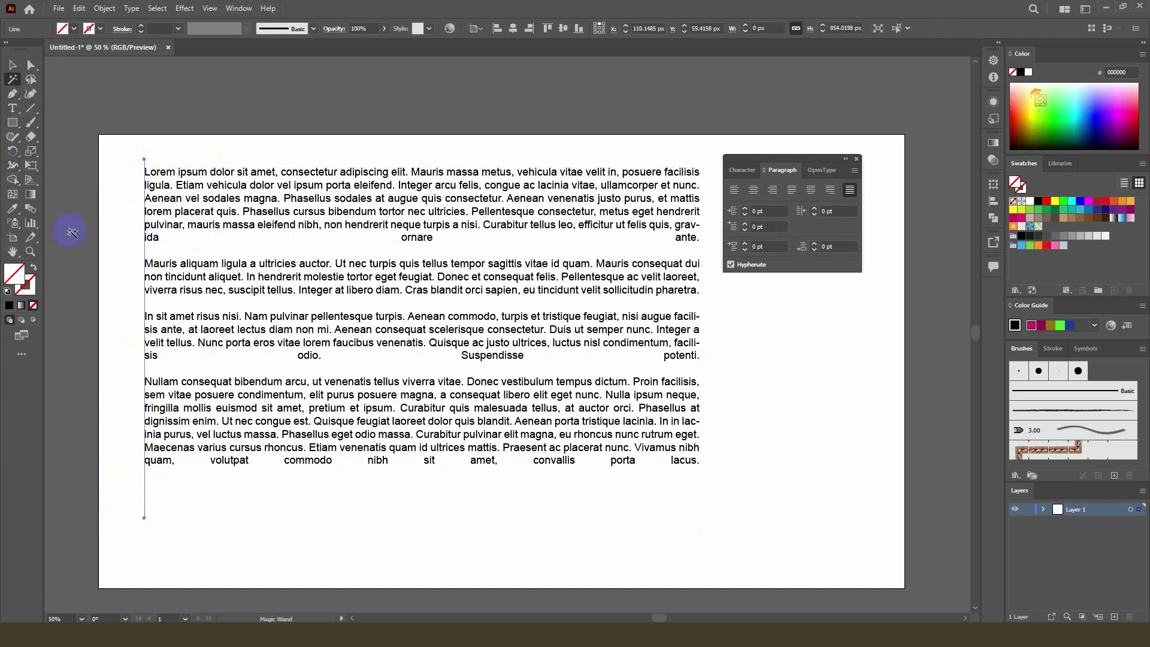
pyautogui.click(141, 26)
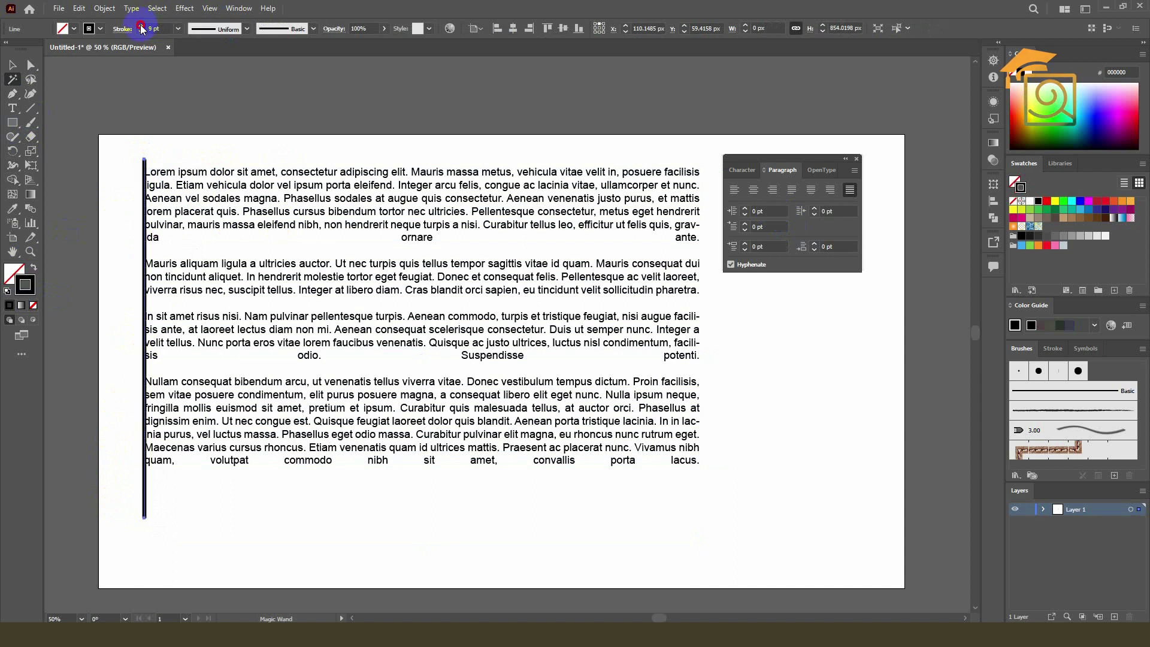
pyautogui.click(1105, 202)
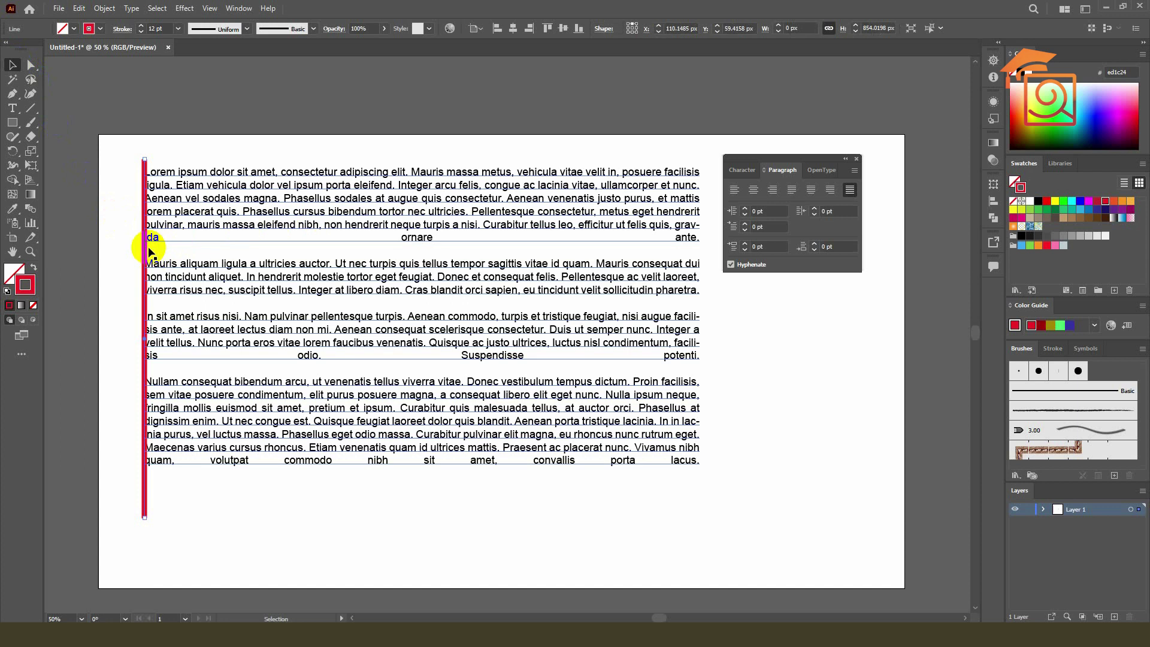
pyautogui.moveTo(145, 246); pyautogui.dragTo(138, 246)
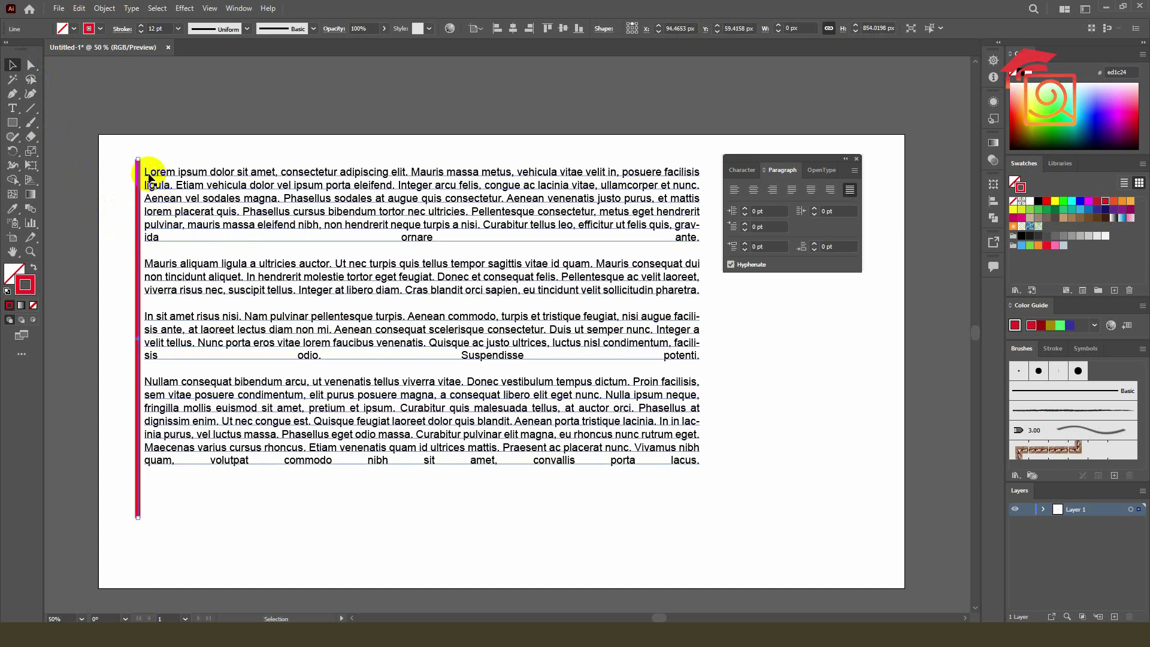
pyautogui.click(177, 180)
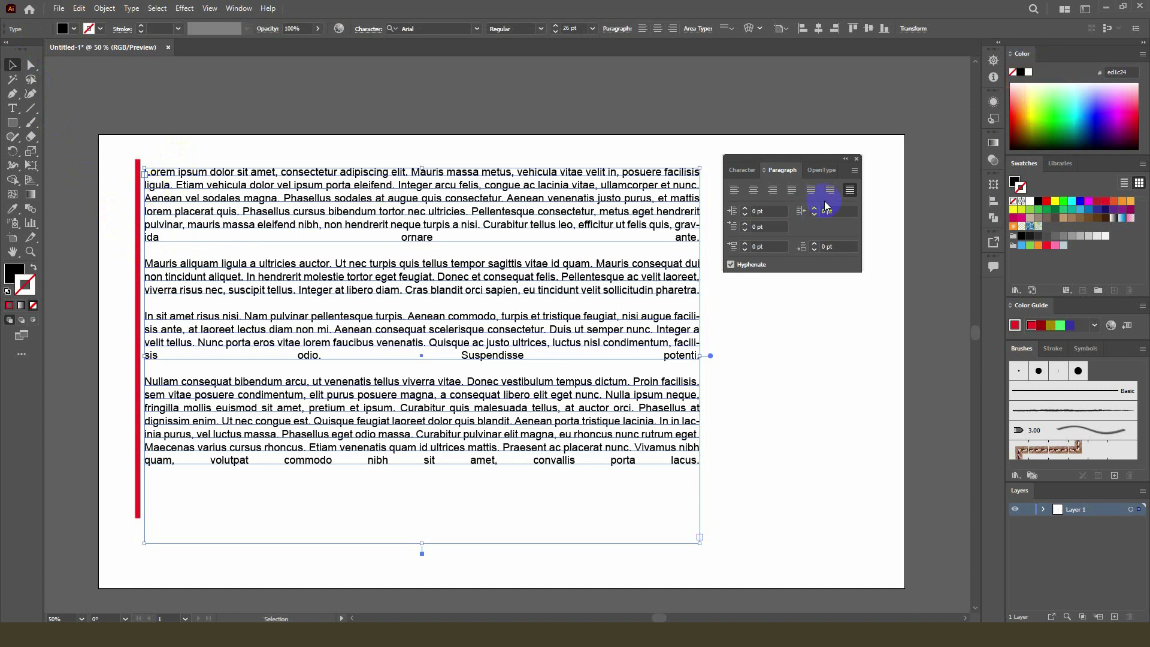
pyautogui.click(734, 190)
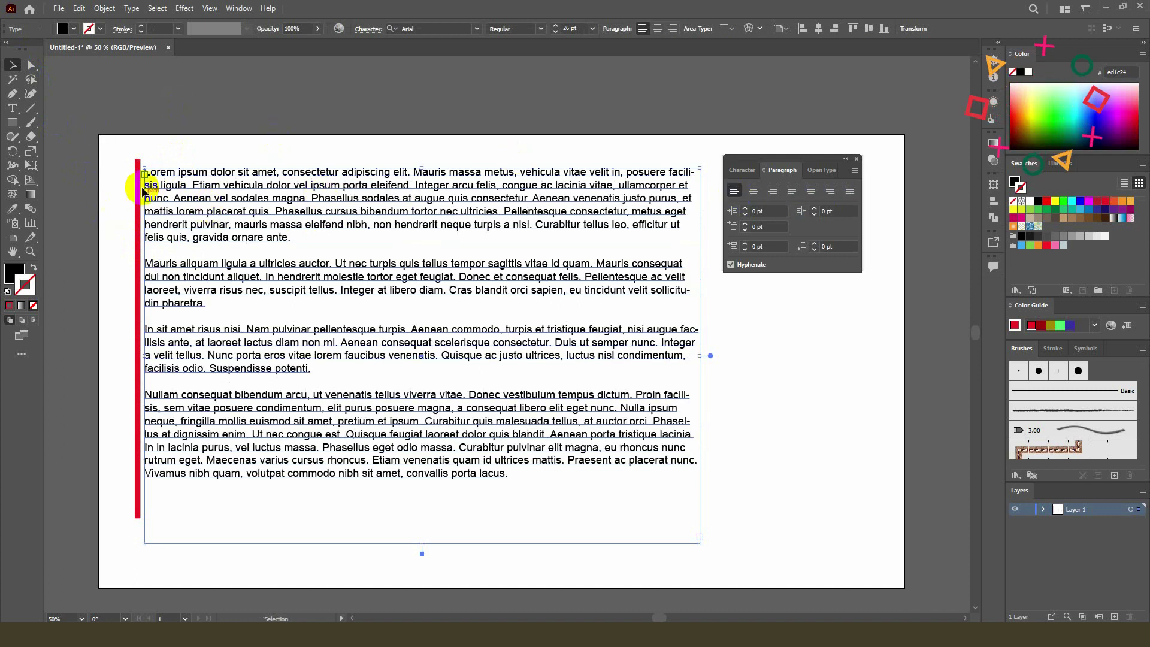
pyautogui.moveTo(158, 171); pyautogui.dragTo(193, 176)
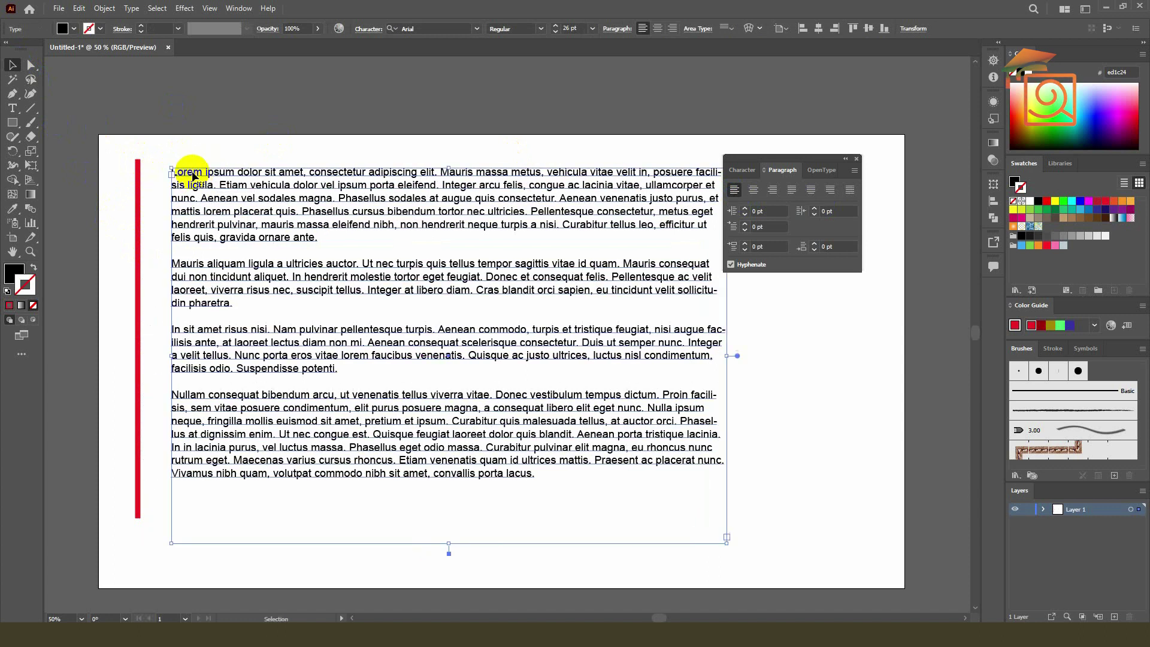
pyautogui.hotkey('ctrl', 'z')
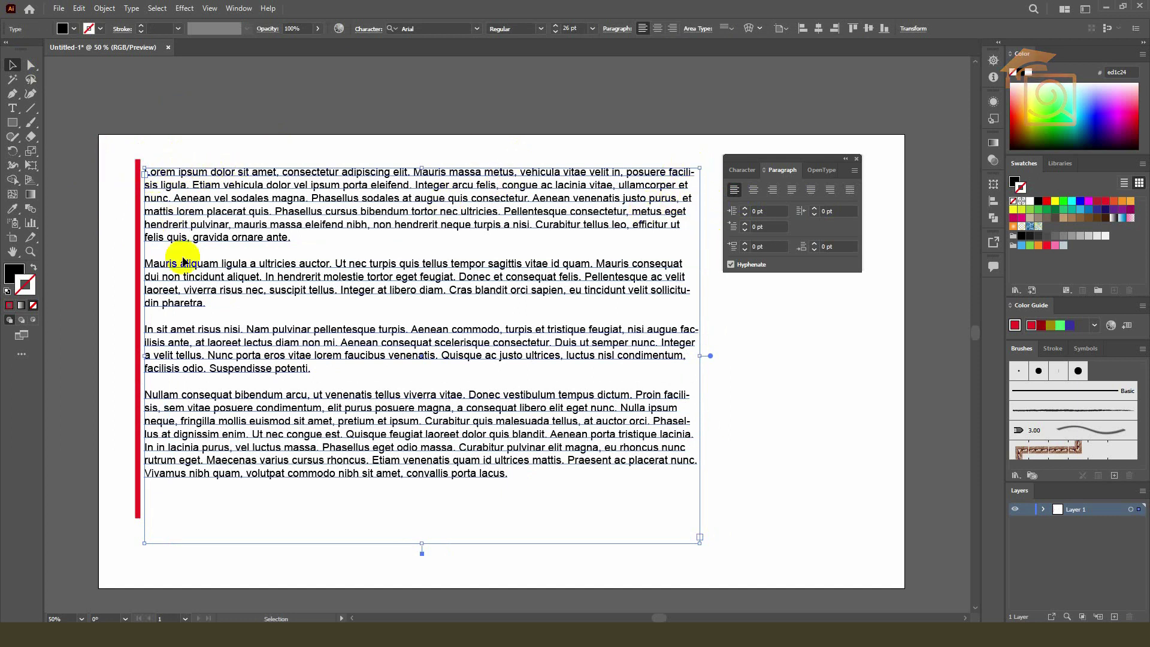
pyautogui.click(745, 216)
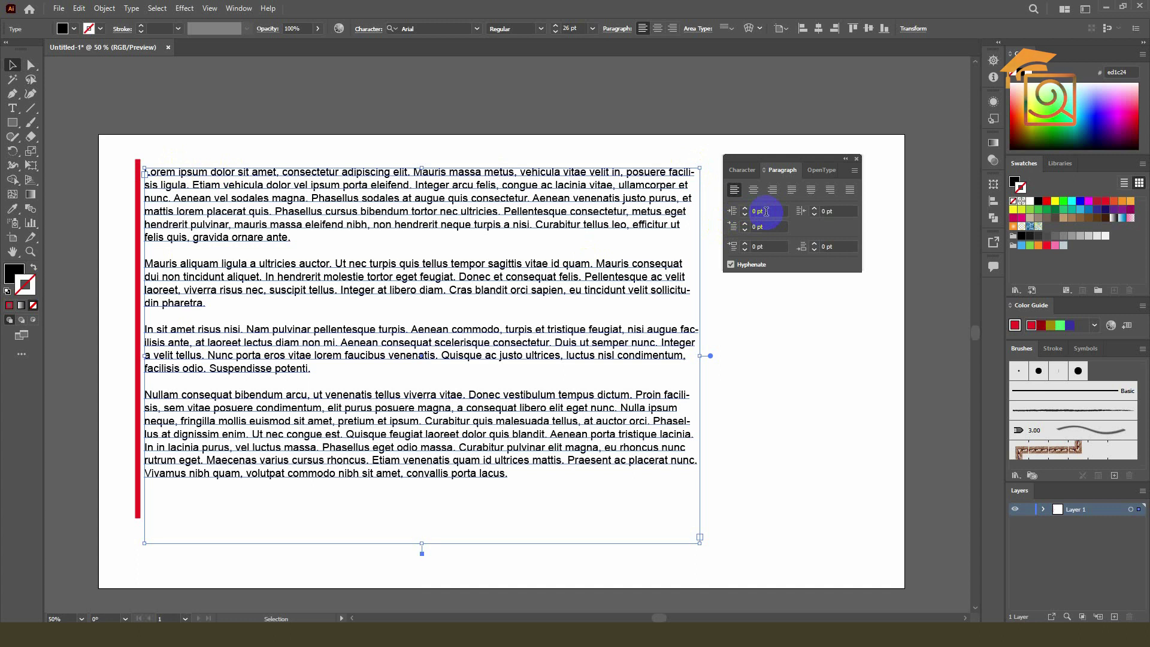
# Step: Set the paragraphs' left indent to 100 pt
pyautogui.click(767, 211)
pyautogui.press('Up')
pyautogui.press('Up')
pyautogui.press('Up')
pyautogui.press('Up')
pyautogui.press('Up')
pyautogui.press('Up')
pyautogui.press('Up')
pyautogui.press('Up')
pyautogui.press('Up')
pyautogui.press('Up')
pyautogui.press('Up')
pyautogui.press('Up')
pyautogui.press('Up')
pyautogui.press('Up')
pyautogui.press('Up')
pyautogui.press('Up')
pyautogui.press('Up')
pyautogui.press('Up')
pyautogui.press('Up')
pyautogui.press('Up')
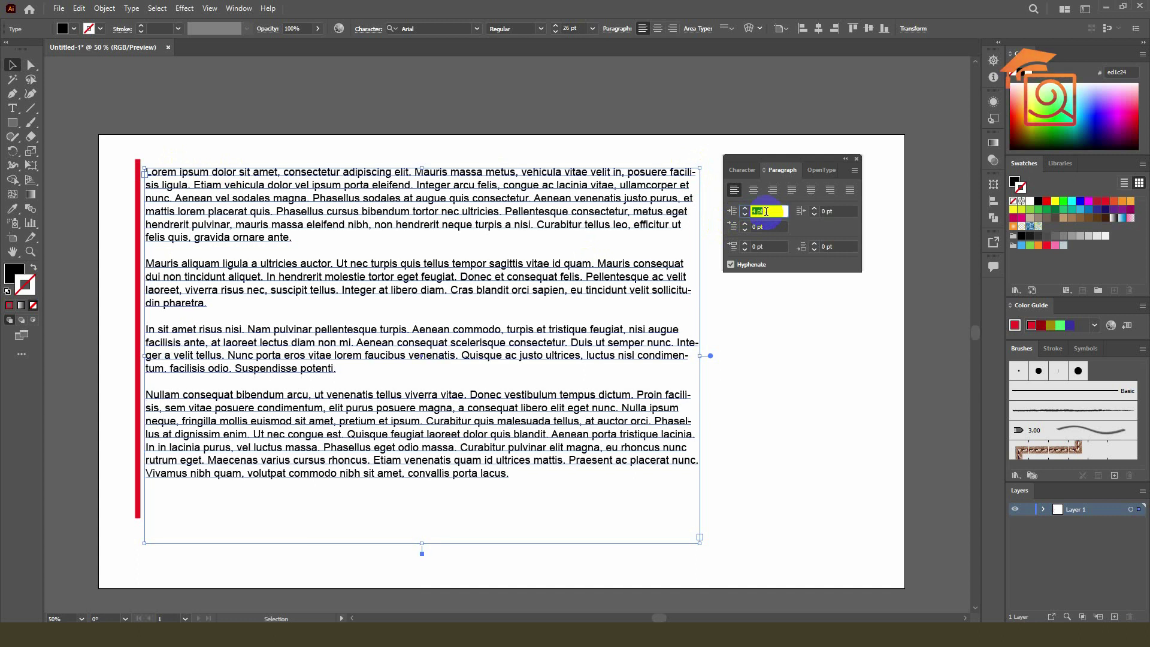
pyautogui.press('Up')
pyautogui.press('Up')
pyautogui.press('Up')
pyautogui.press('Up')
pyautogui.press('Up')
pyautogui.press('Up')
pyautogui.press('Up')
pyautogui.press('Up')
pyautogui.press('Up')
pyautogui.press('Up')
pyautogui.press('Up')
pyautogui.press('Up')
pyautogui.press('Up')
pyautogui.press('Up')
pyautogui.press('Up')
pyautogui.press('Up')
pyautogui.press('Up')
pyautogui.press('Up')
pyautogui.press('Up')
pyautogui.press('Up')
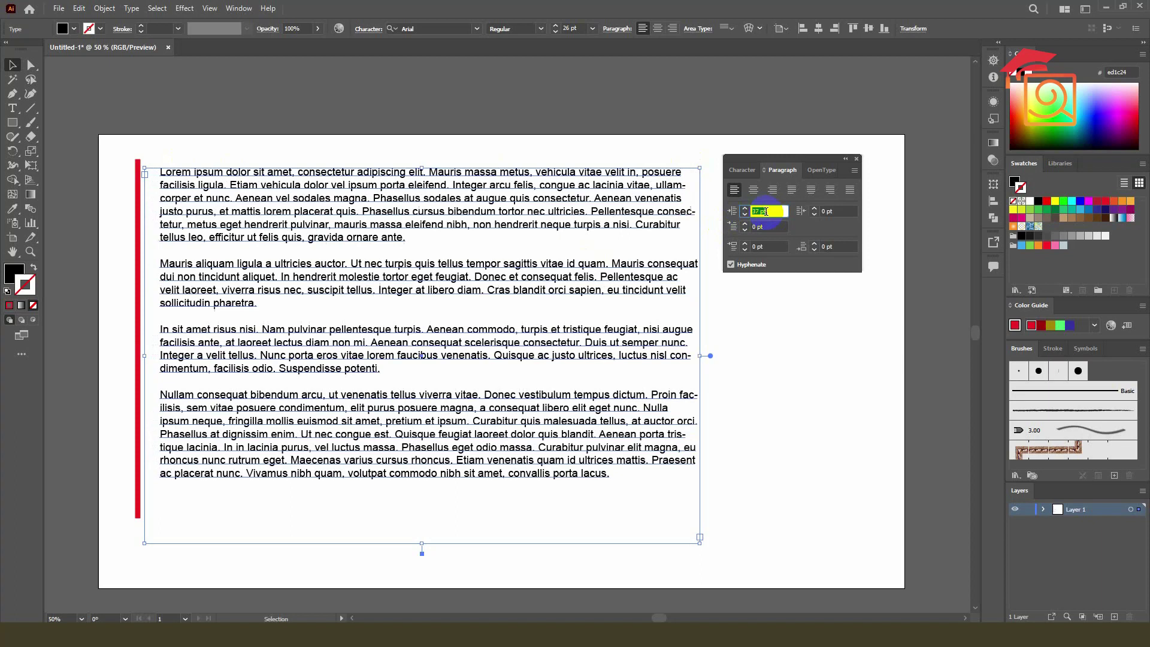
pyautogui.press('Up')
pyautogui.press('Up')
pyautogui.press('Up')
pyautogui.press('Up')
pyautogui.press('Up')
pyautogui.press('Up')
pyautogui.press('Up')
pyautogui.press('Up')
pyautogui.press('Up')
pyautogui.press('Up')
pyautogui.press('Up')
pyautogui.press('Up')
pyautogui.press('Up')
pyautogui.press('Up')
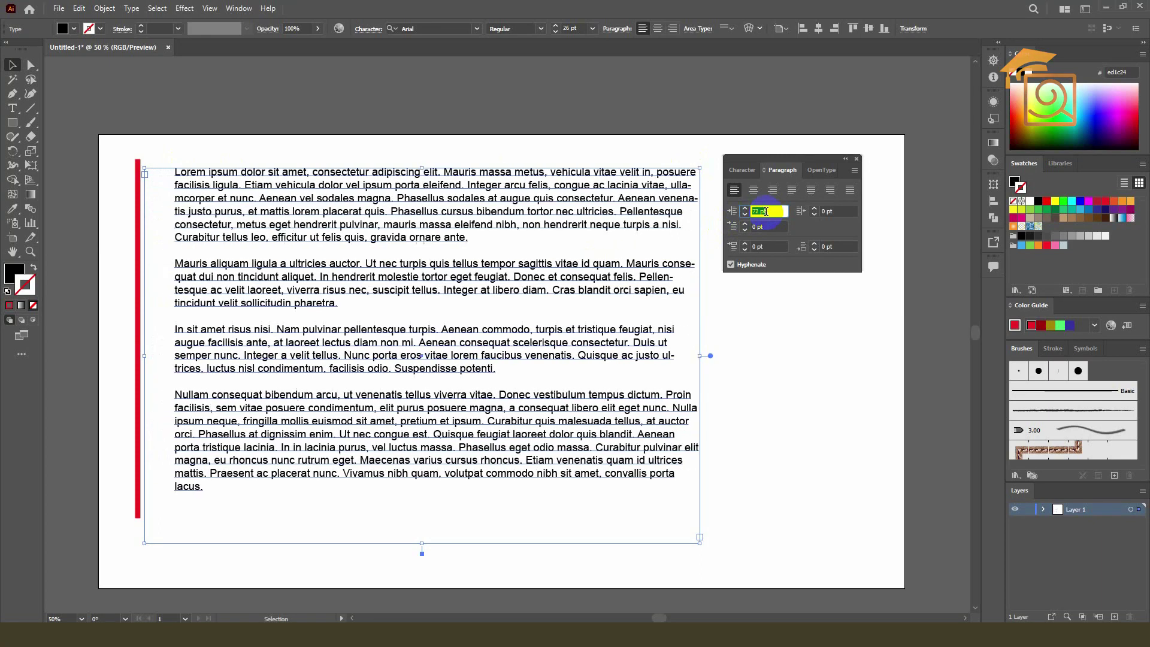
pyautogui.press('Up')
pyautogui.press('Up')
pyautogui.press('Up')
pyautogui.press('Up')
pyautogui.press('Up')
pyautogui.press('Up')
pyautogui.press('Up')
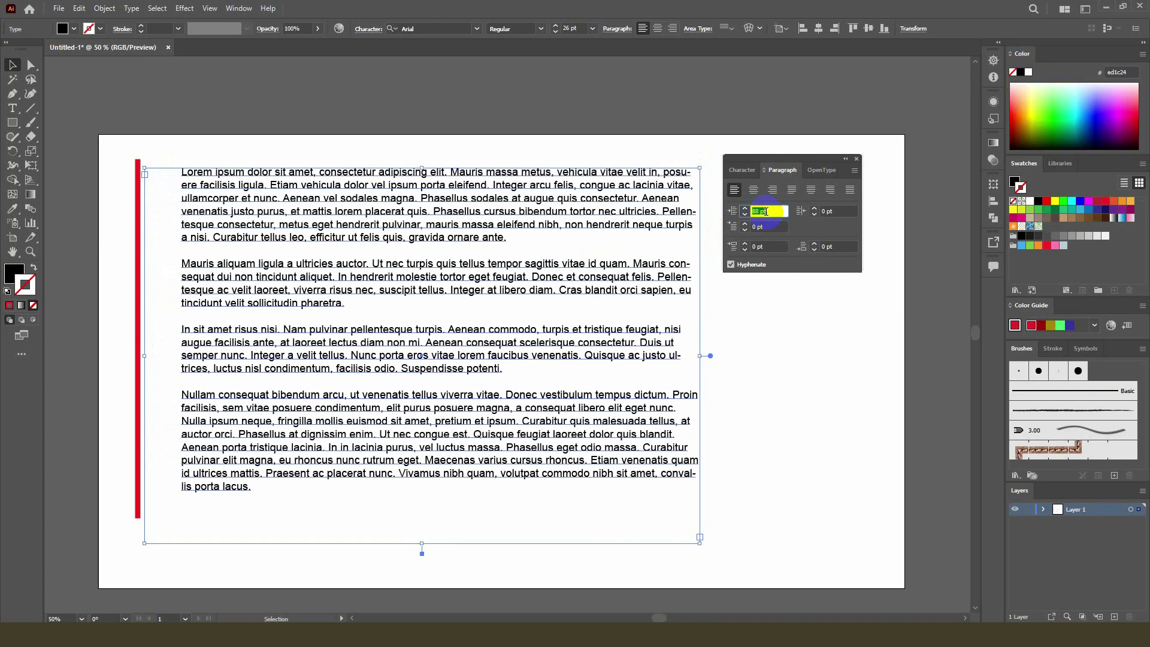
pyautogui.write('100')
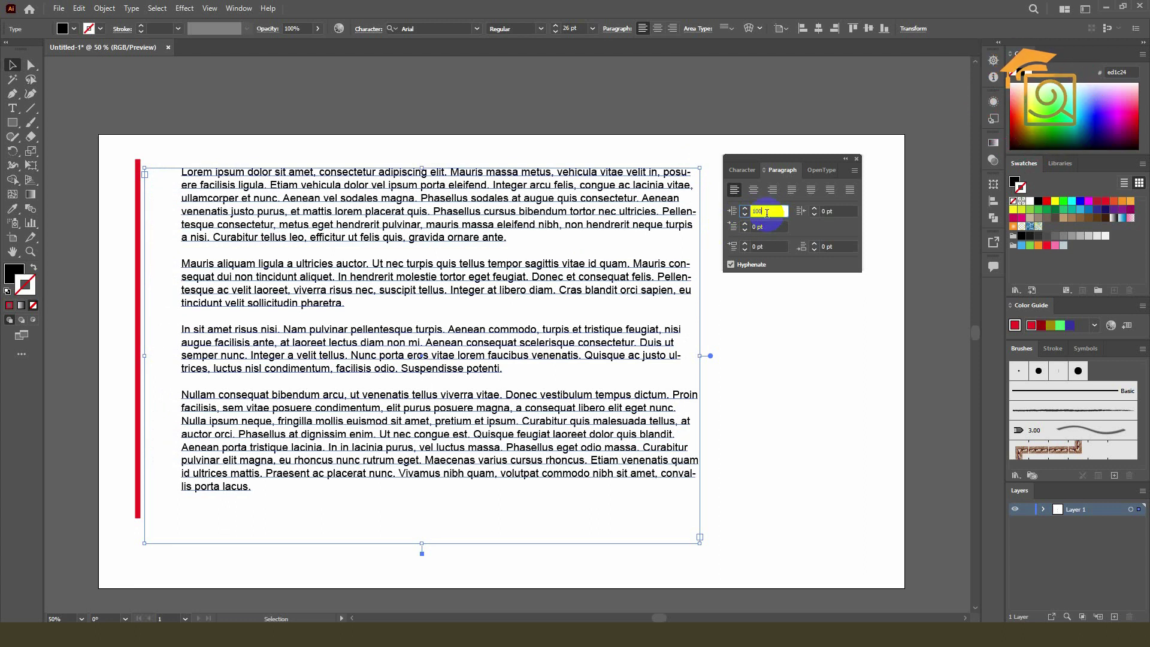
pyautogui.press('Return')
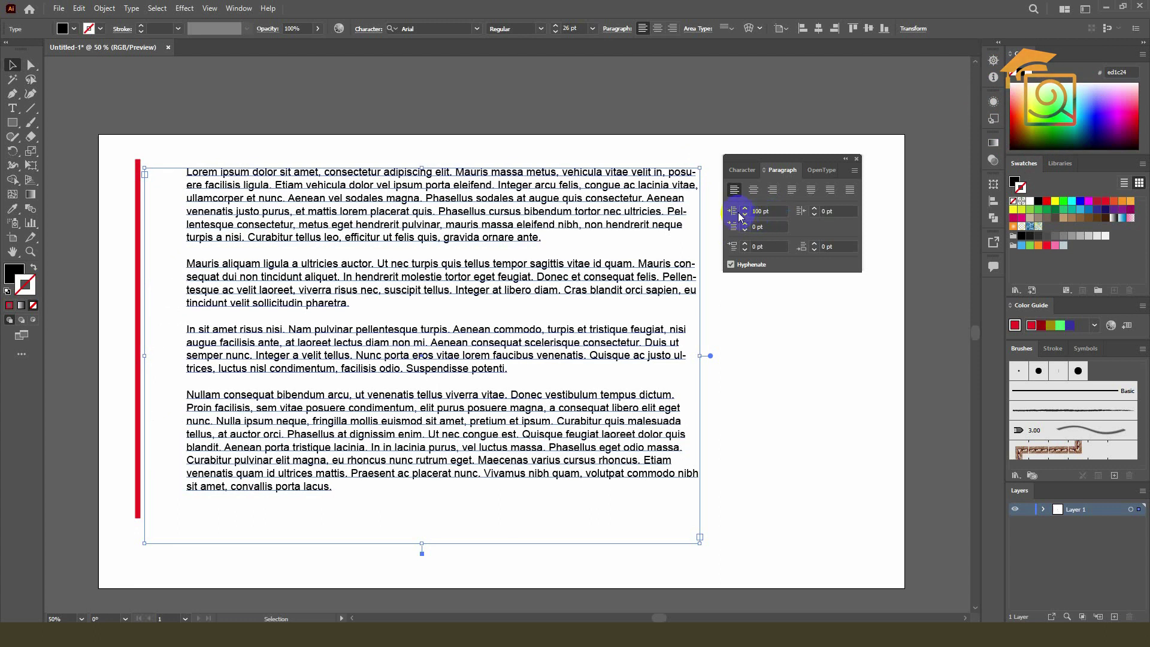
# Step: Set the right indent to 82 pt and centre-align the paragraphs
pyautogui.click(771, 211)
pyautogui.click(837, 219)
pyautogui.click(834, 212)
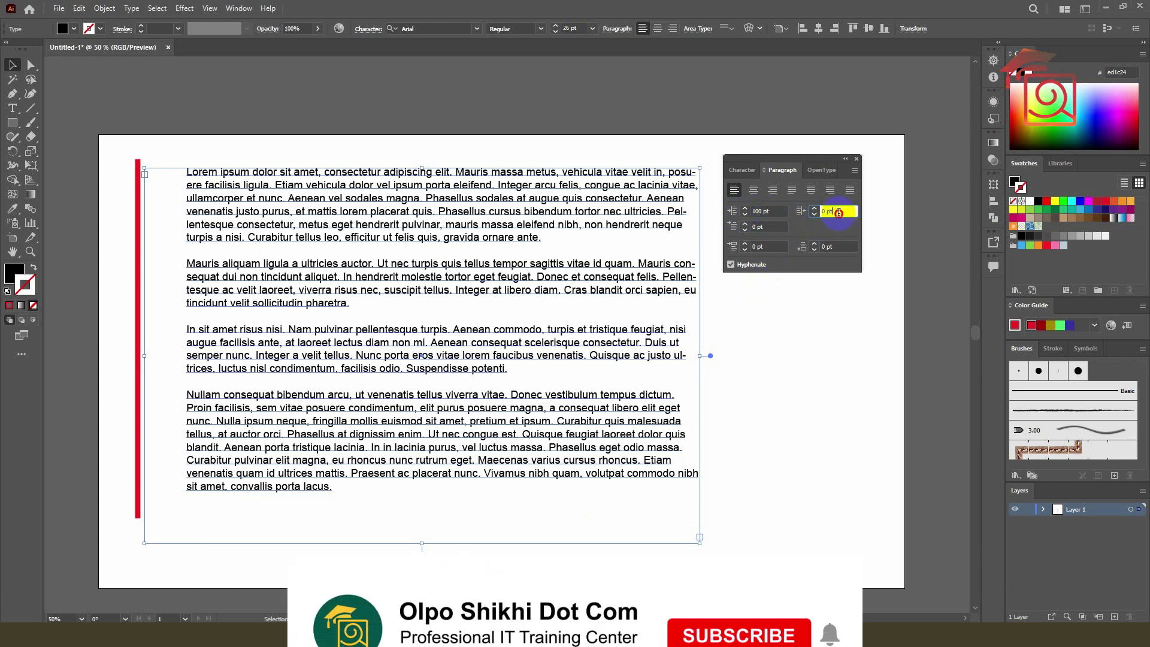
pyautogui.write('15')
pyautogui.press('Return')
pyautogui.hotkey('shift', 'Up')
pyautogui.hotkey('shift', 'Up')
pyautogui.hotkey('shift', 'Up')
pyautogui.hotkey('shift', 'Up')
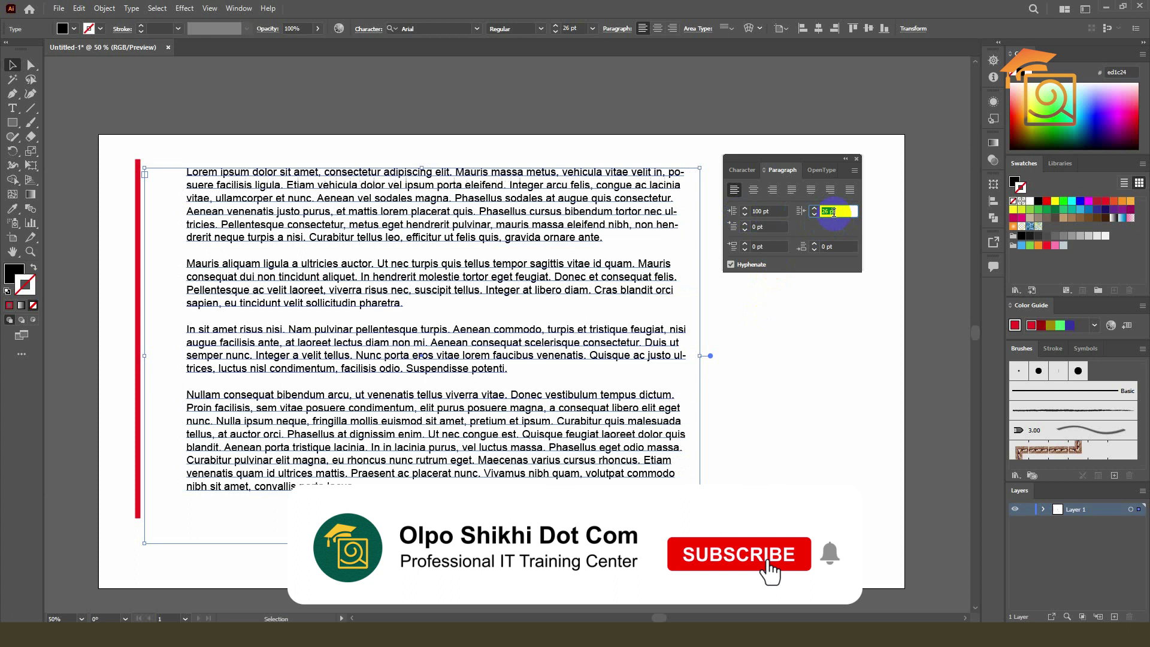
pyautogui.press('Up')
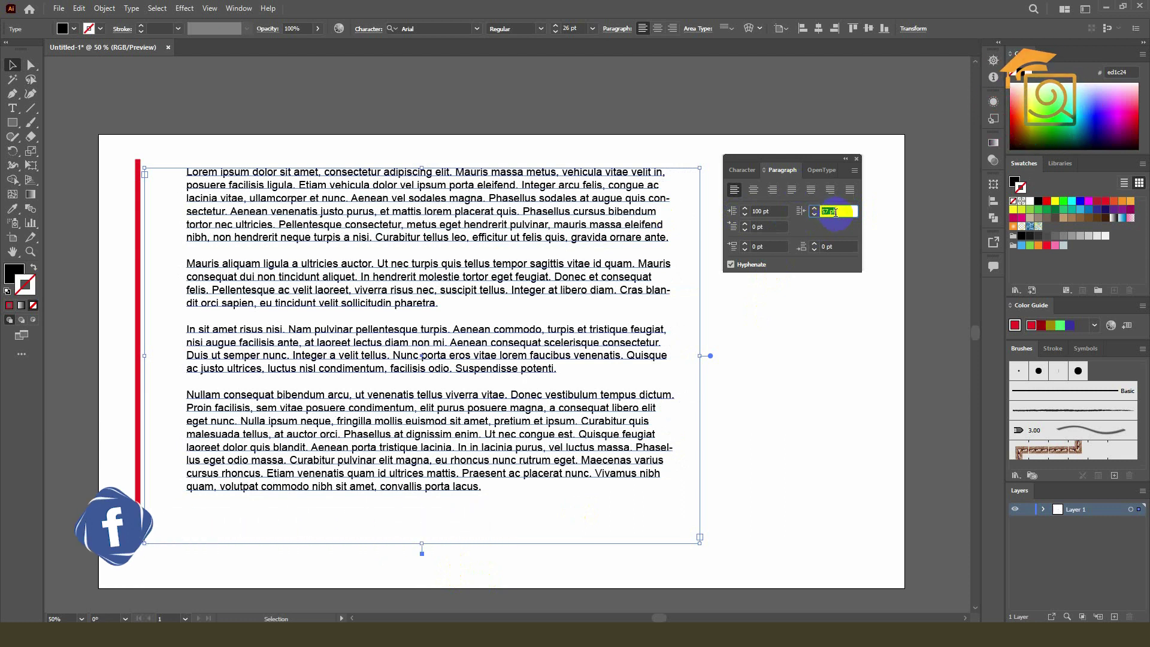
pyautogui.scroll(20, 836, 211)
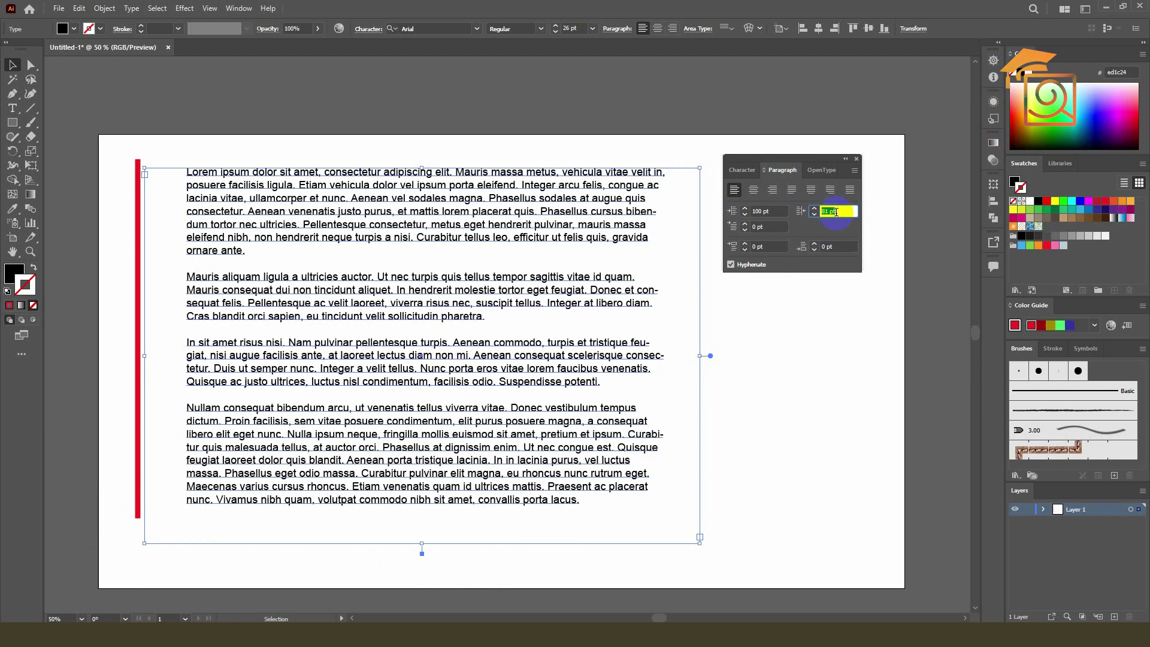
pyautogui.scroll(1, 837, 211)
pyautogui.click(759, 190)
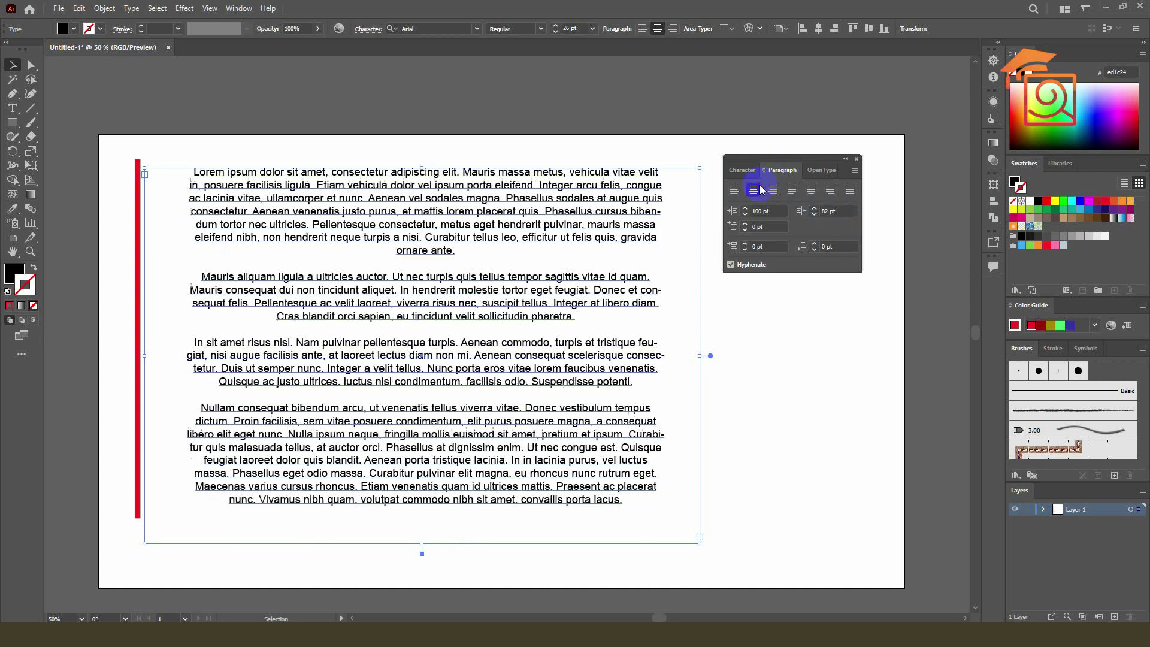
# Step: Justify with last lines centred and change the right indent from 82 pt to 0 pt
pyautogui.click(831, 190)
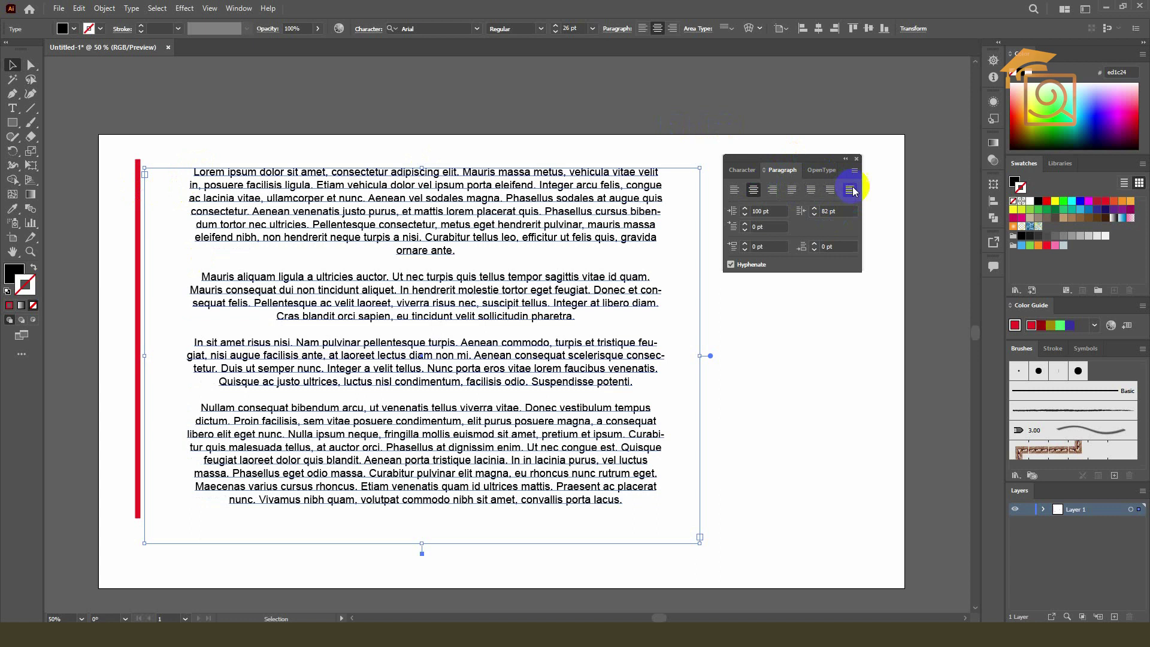
pyautogui.click(817, 190)
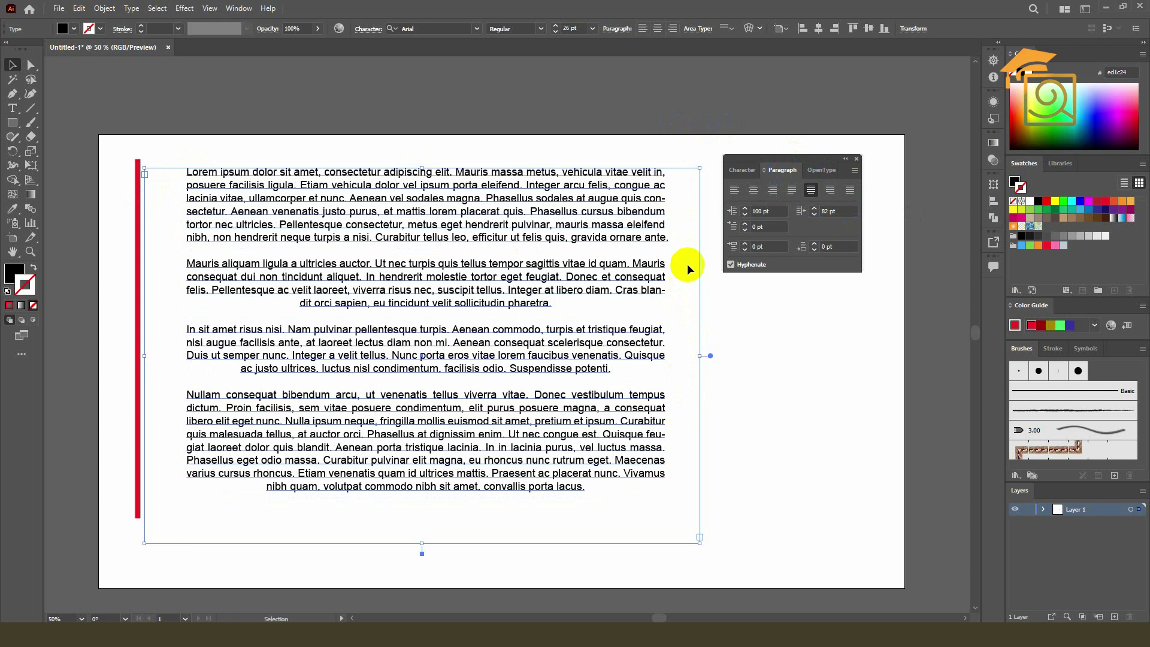
pyautogui.click(841, 210)
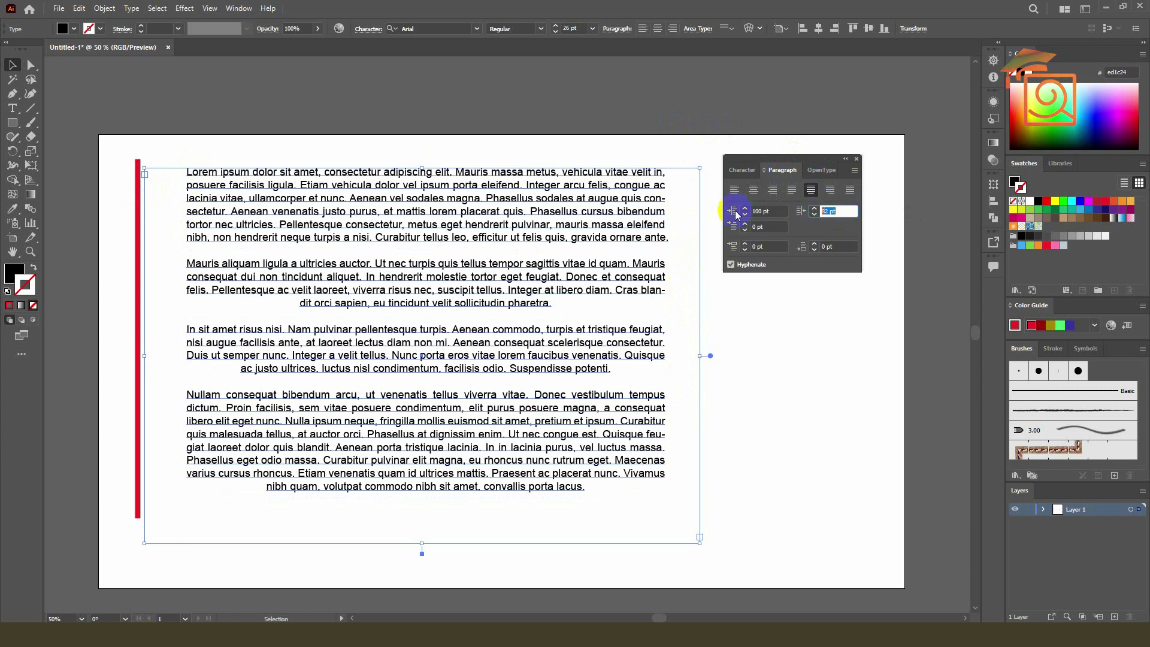
pyautogui.write('0')
pyautogui.click(768, 211)
# Step: Reset the left indent to 0, justify with last lines left, and raise the first-line indent to 70 pt
pyautogui.write('0')
pyautogui.click(796, 232)
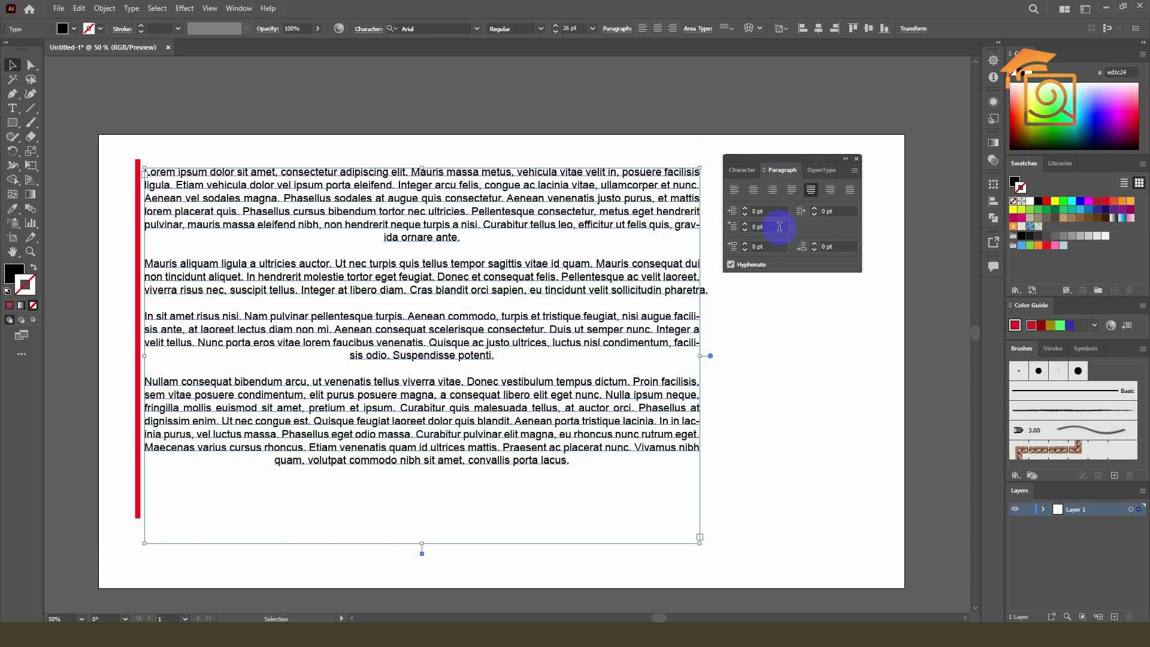
pyautogui.click(791, 190)
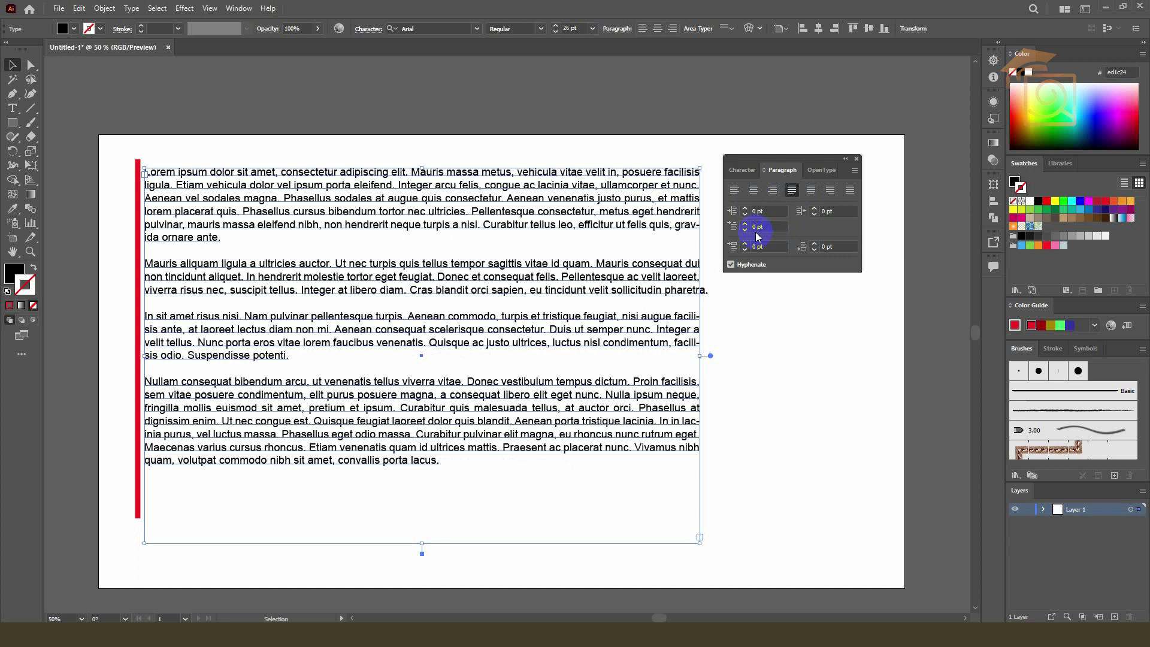
pyautogui.click(777, 227)
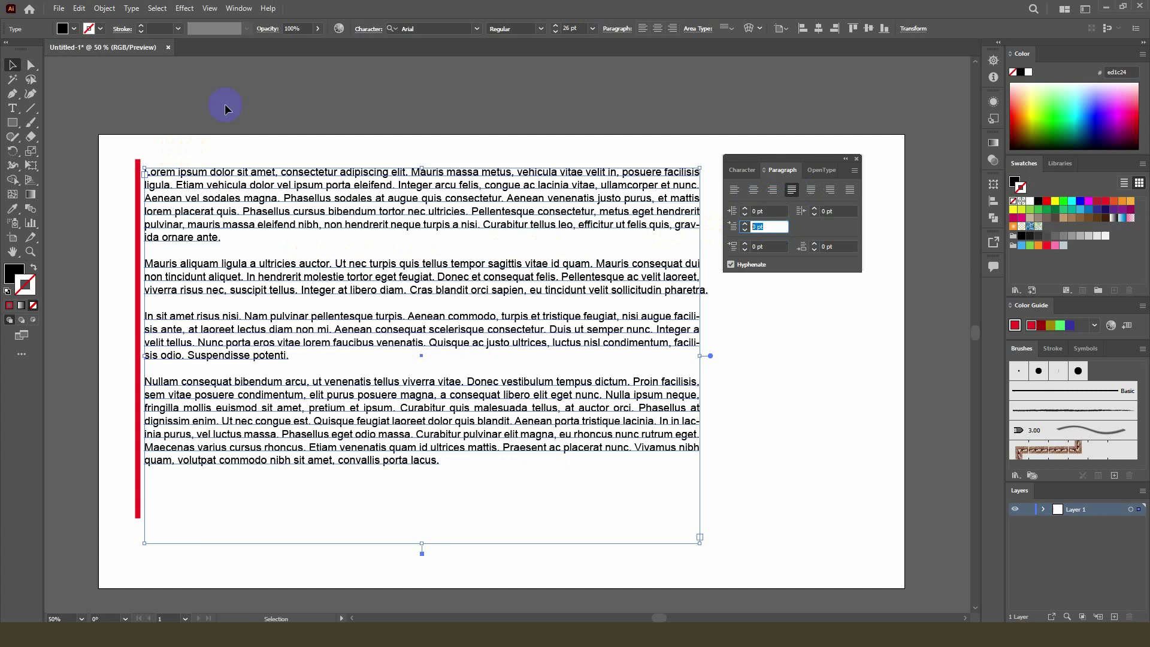
pyautogui.click(762, 224)
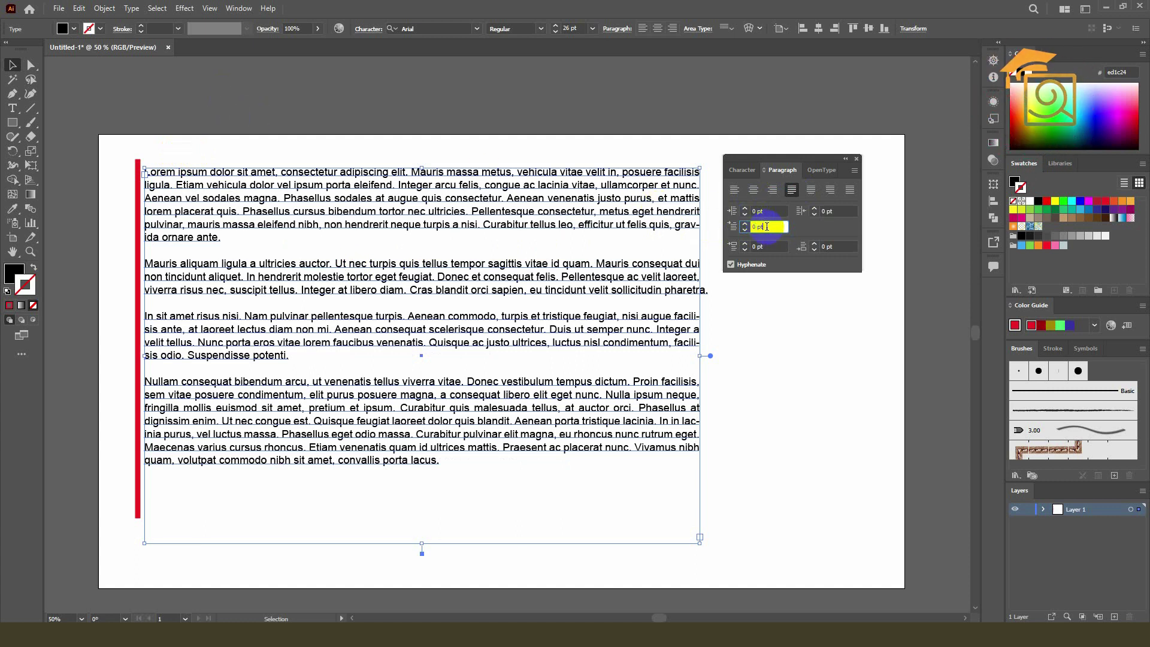
pyautogui.hotkey('shift', 'Up')
pyautogui.hotkey('shift', 'Up')
pyautogui.hotkey('shift', 'Up')
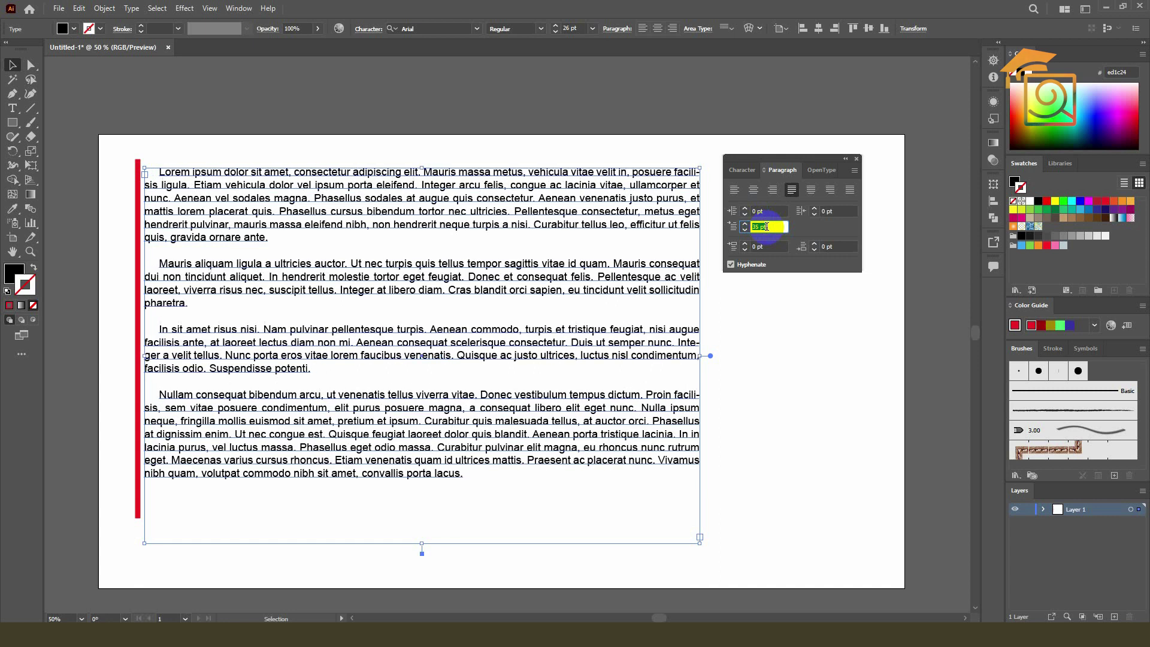
pyautogui.hotkey('shift', 'Up')
pyautogui.hotkey('shift', 'Up')
pyautogui.hotkey('shift', 'Up')
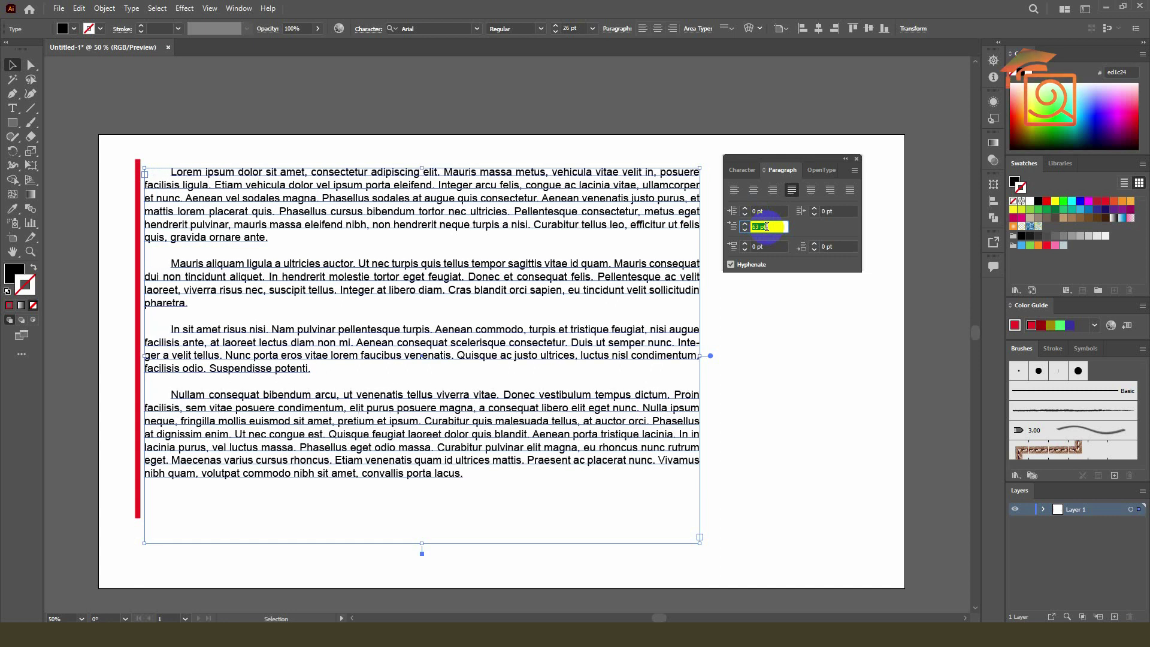
pyautogui.hotkey('shift', 'Up')
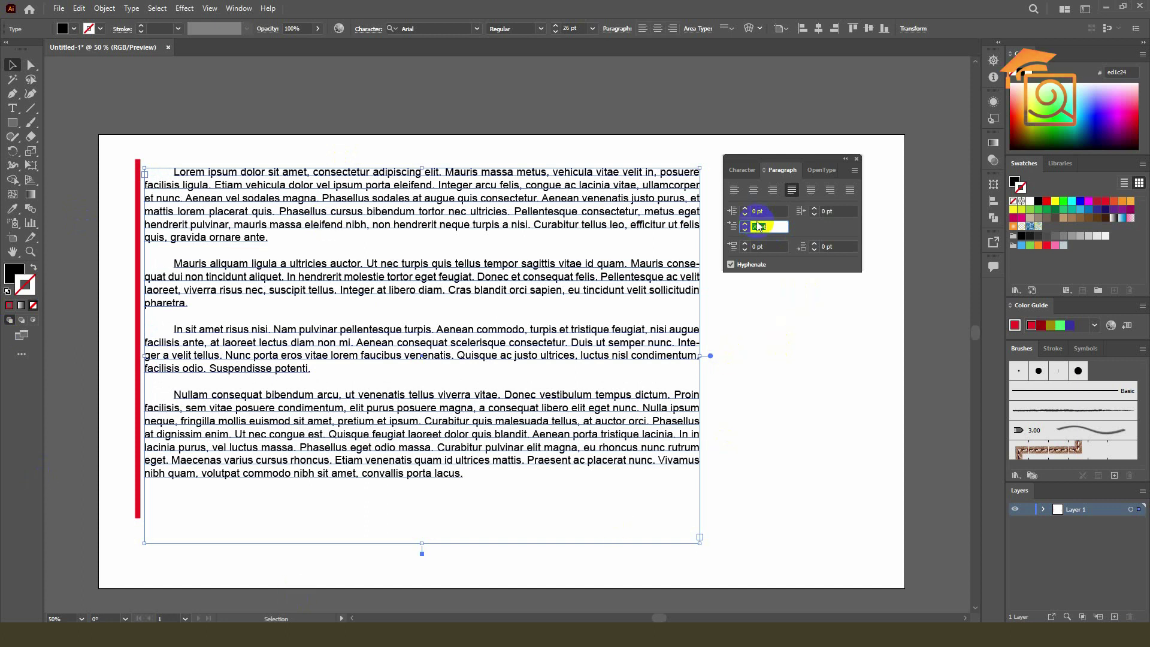
# Step: Remove the 70 pt first-line indent from all paragraphs
pyautogui.click(801, 383)
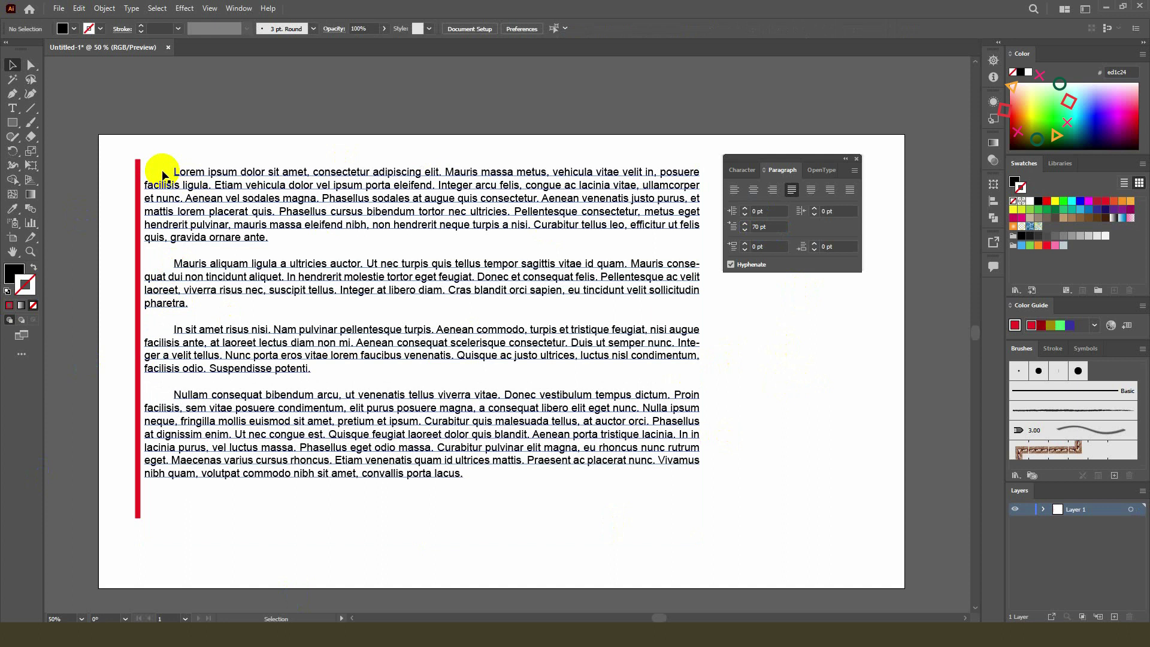
pyautogui.click(214, 180)
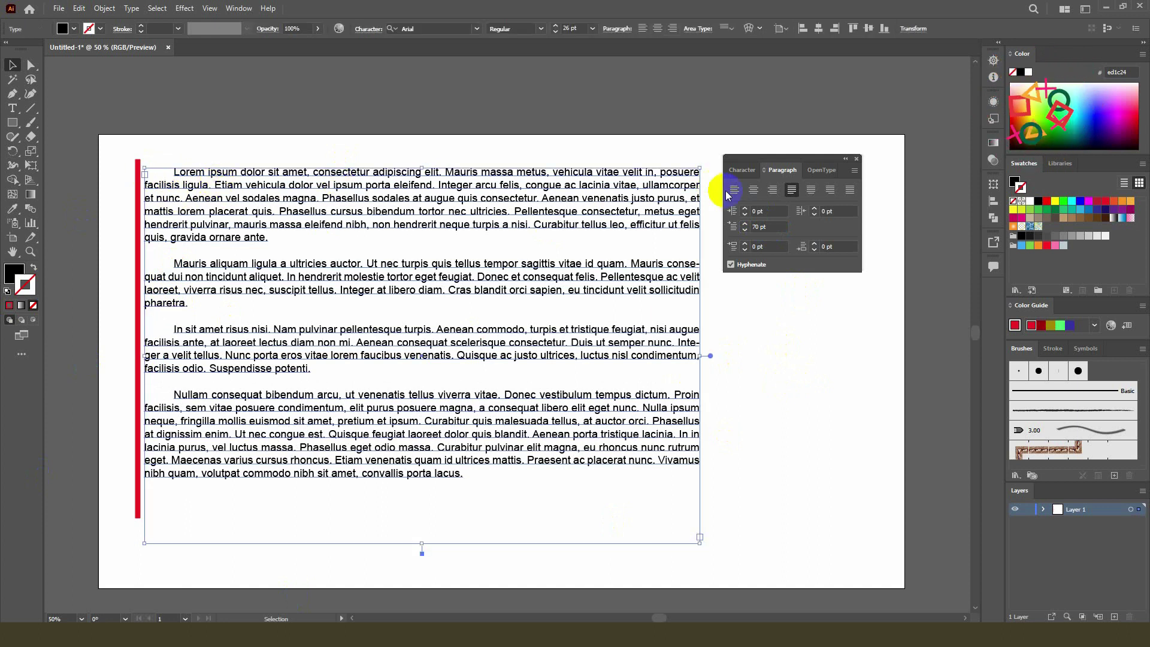
pyautogui.click(777, 228)
pyautogui.write('0')
pyautogui.press('Return')
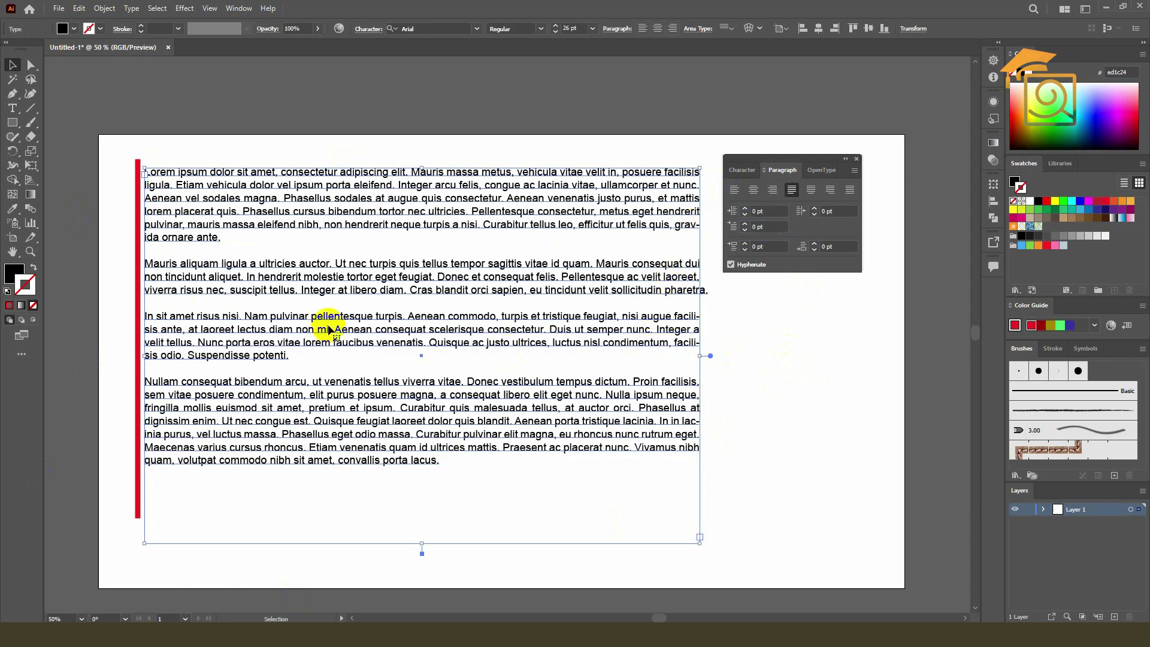
# Step: Give only the second paragraph a 78 pt first-line indent
pyautogui.tripleClick(200, 267)
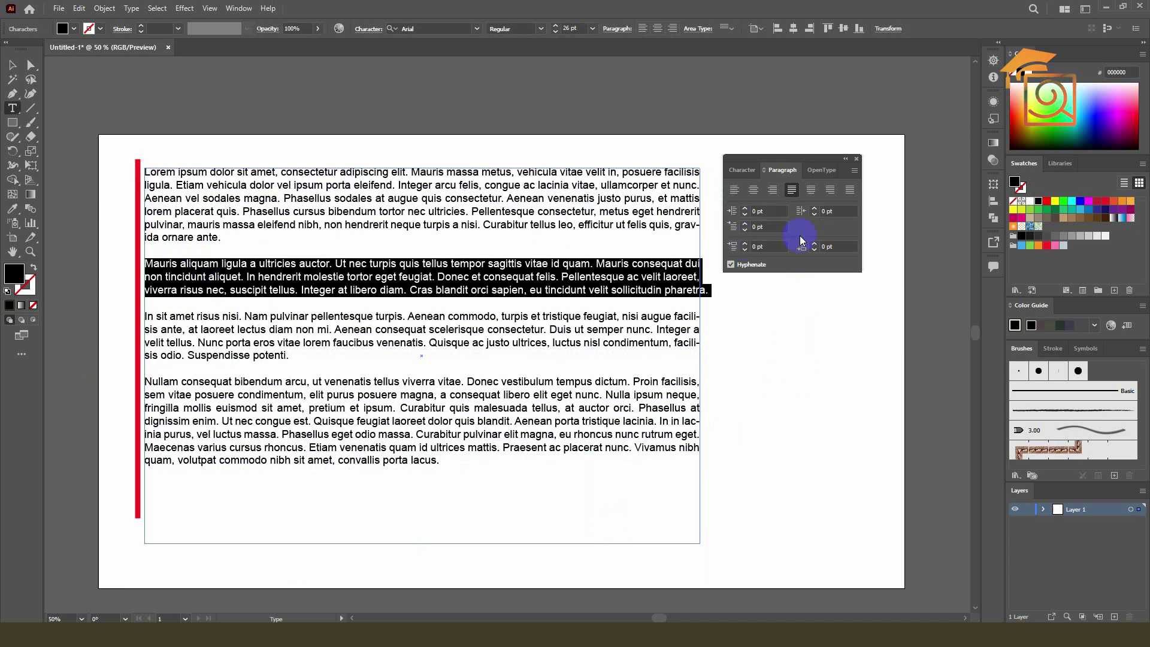
pyautogui.click(776, 212)
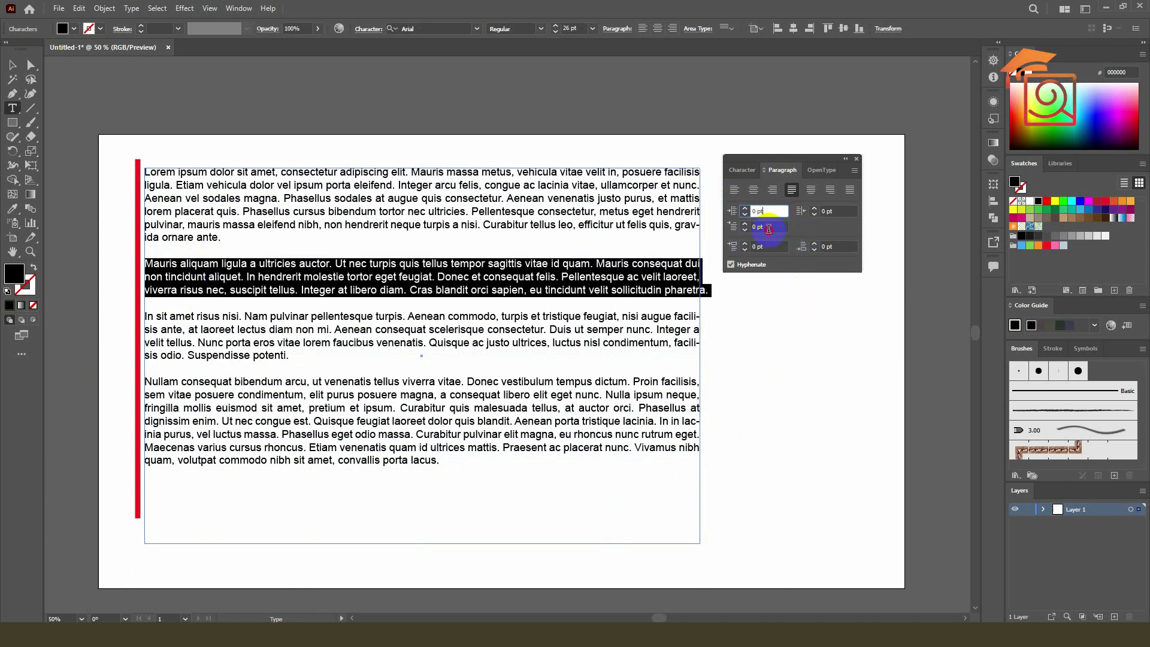
pyautogui.click(769, 227)
pyautogui.scroll(20, 768, 228)
pyautogui.scroll(15, 769, 228)
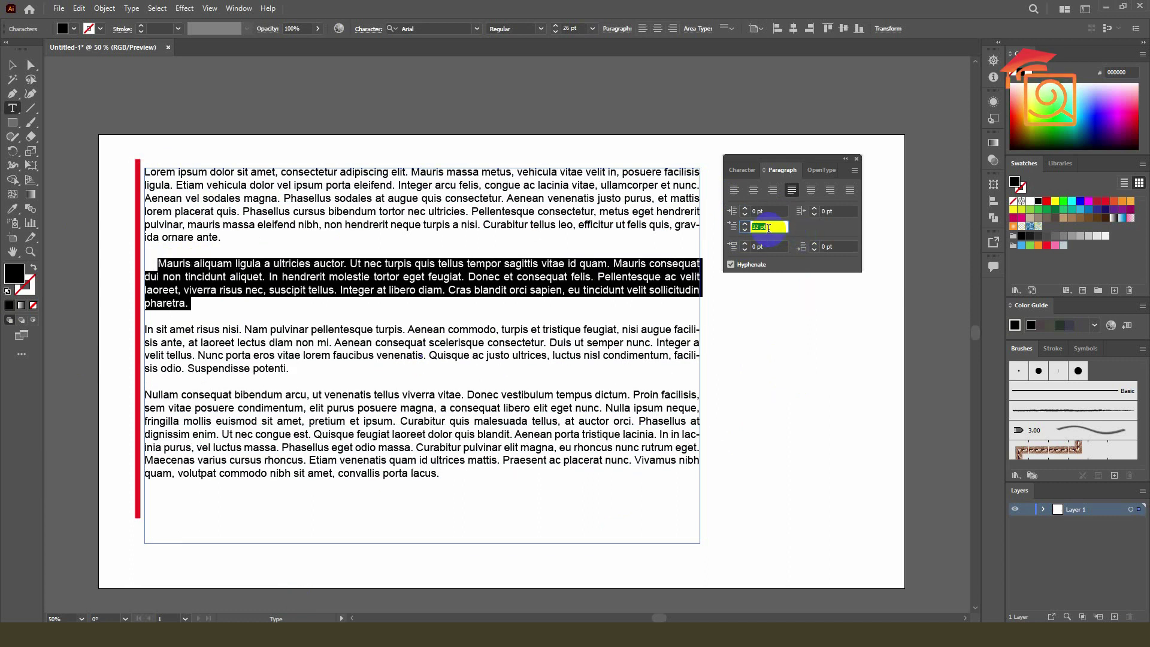
pyautogui.scroll(14, 769, 228)
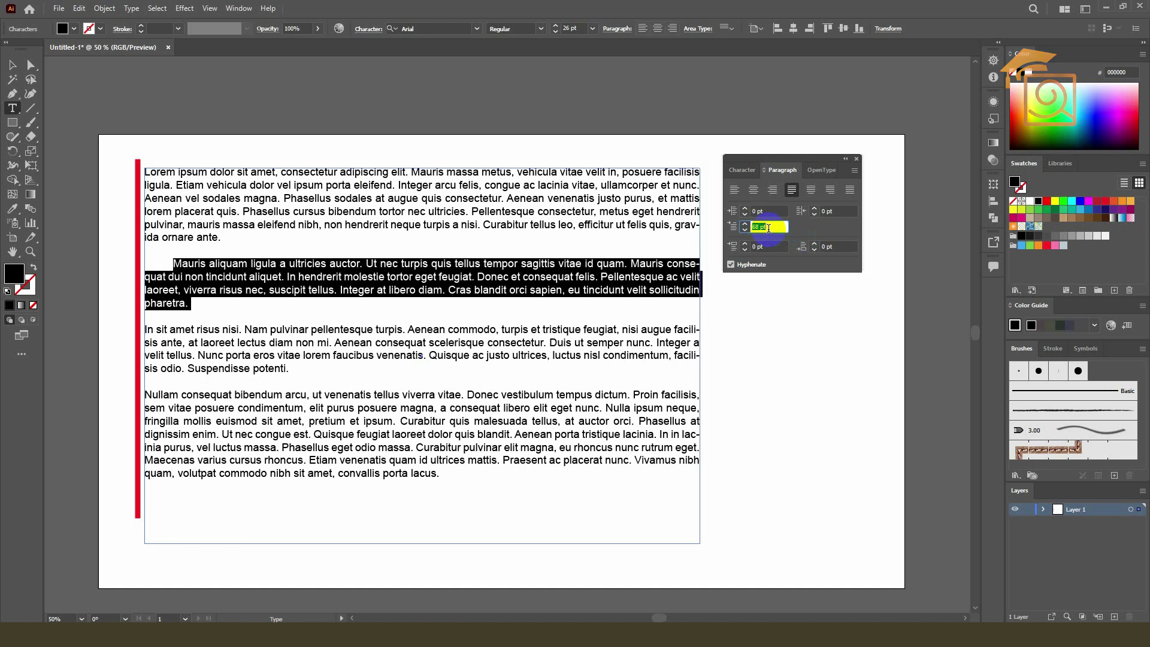
pyautogui.click(12, 64)
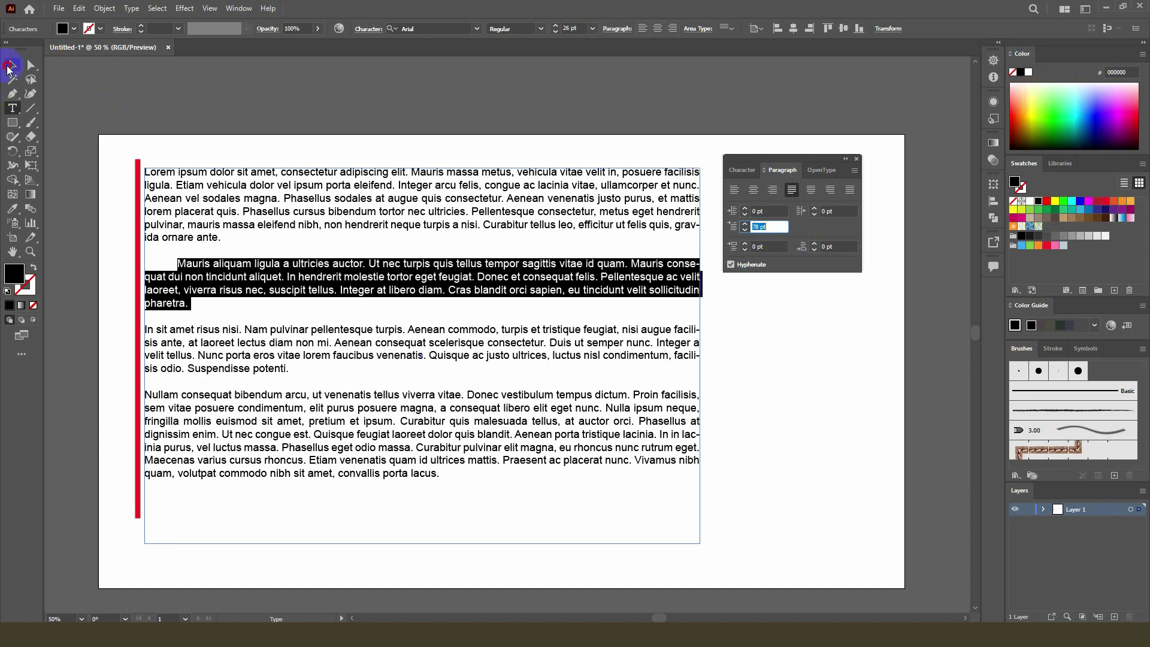
pyautogui.click(707, 235)
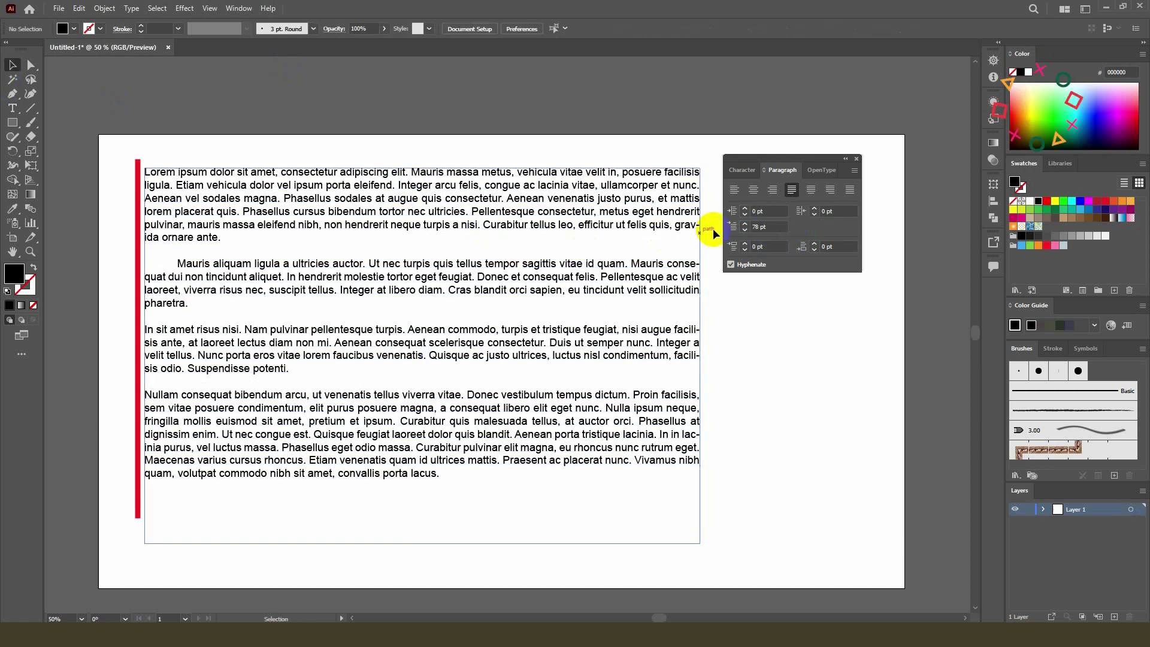
pyautogui.click(303, 264)
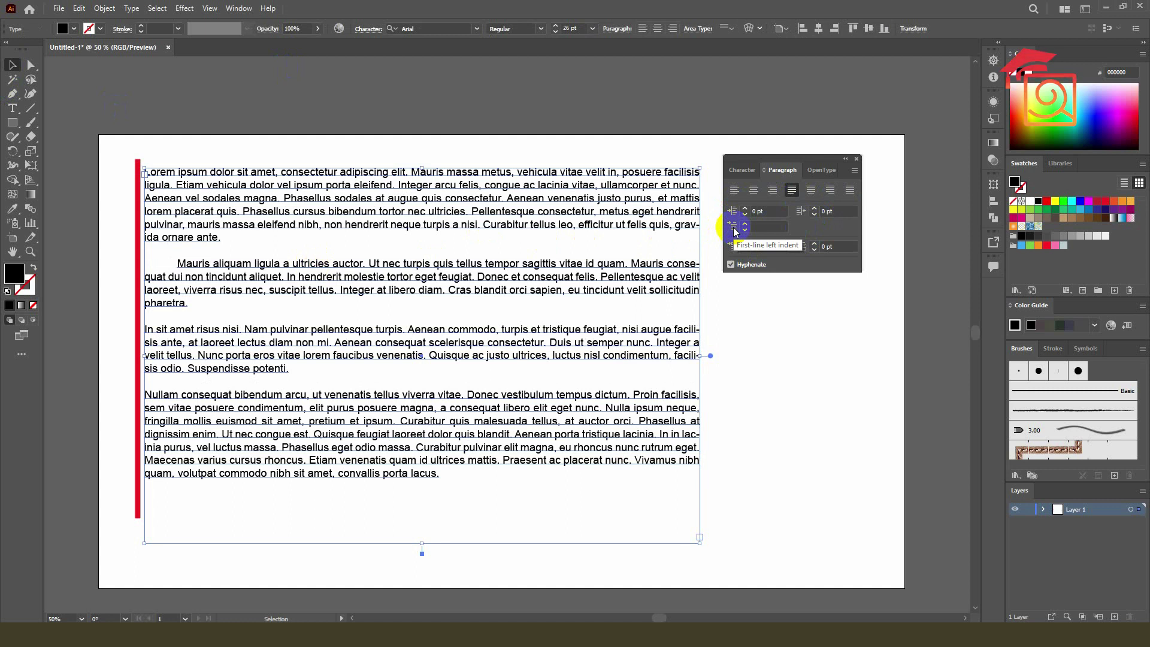
# Step: Select the second paragraph and set its first-line indent back to 0 pt
pyautogui.doubleClick(327, 279)
pyautogui.tripleClick(327, 278)
pyautogui.click(761, 227)
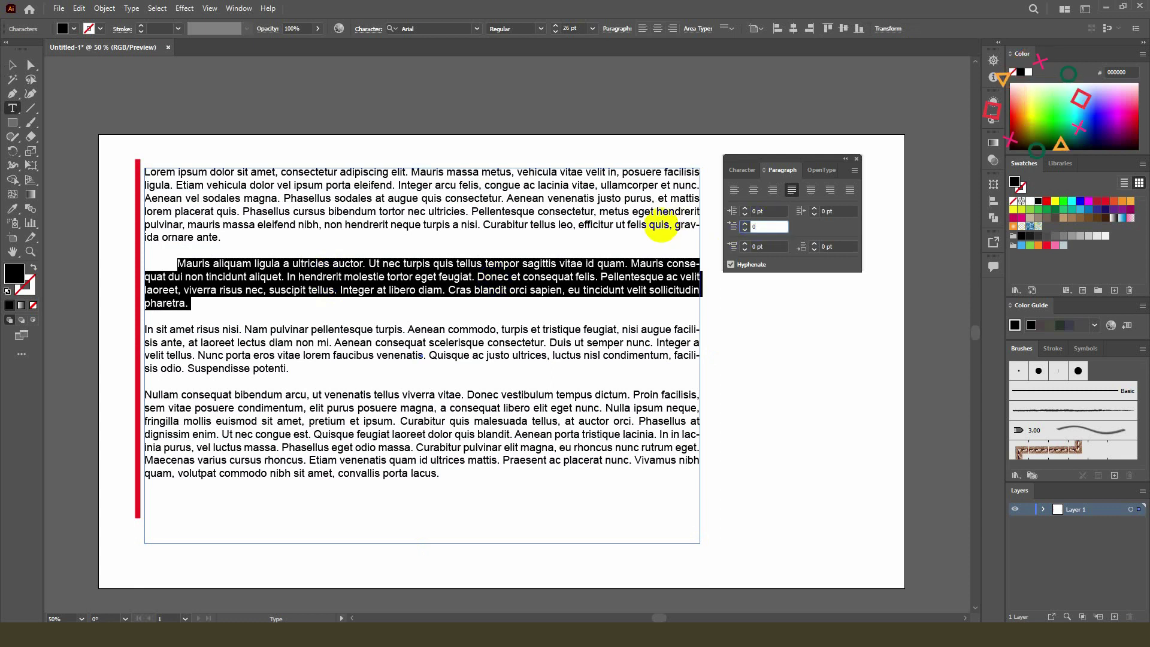
pyautogui.write('0')
pyautogui.click(661, 231)
pyautogui.click(12, 65)
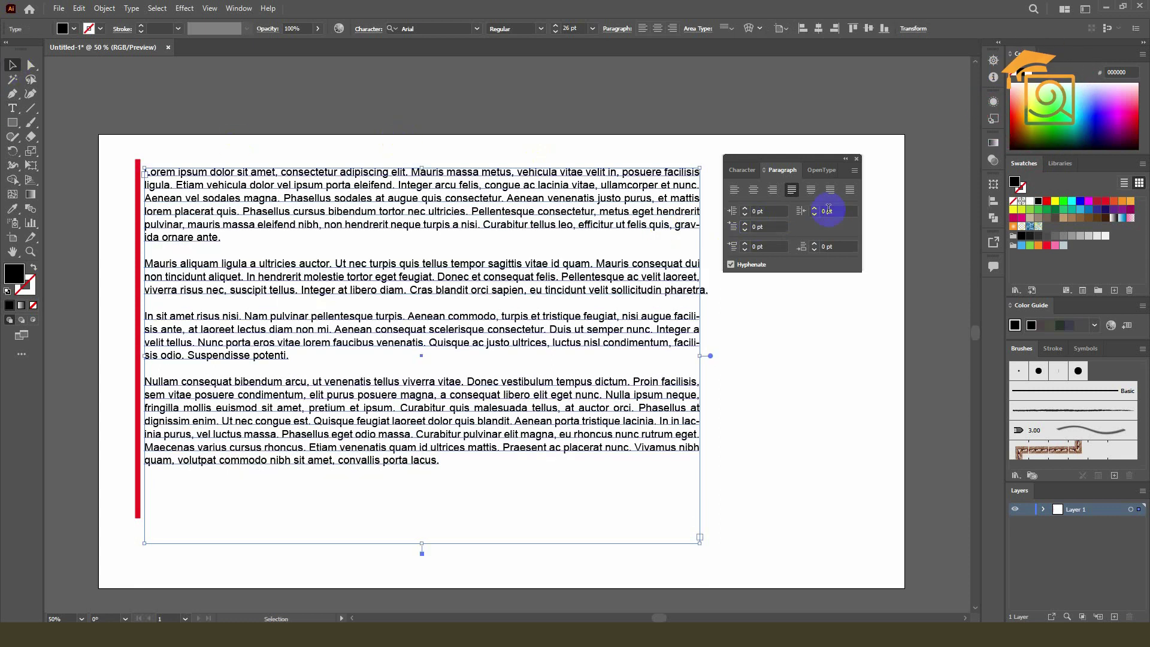
pyautogui.click(763, 245)
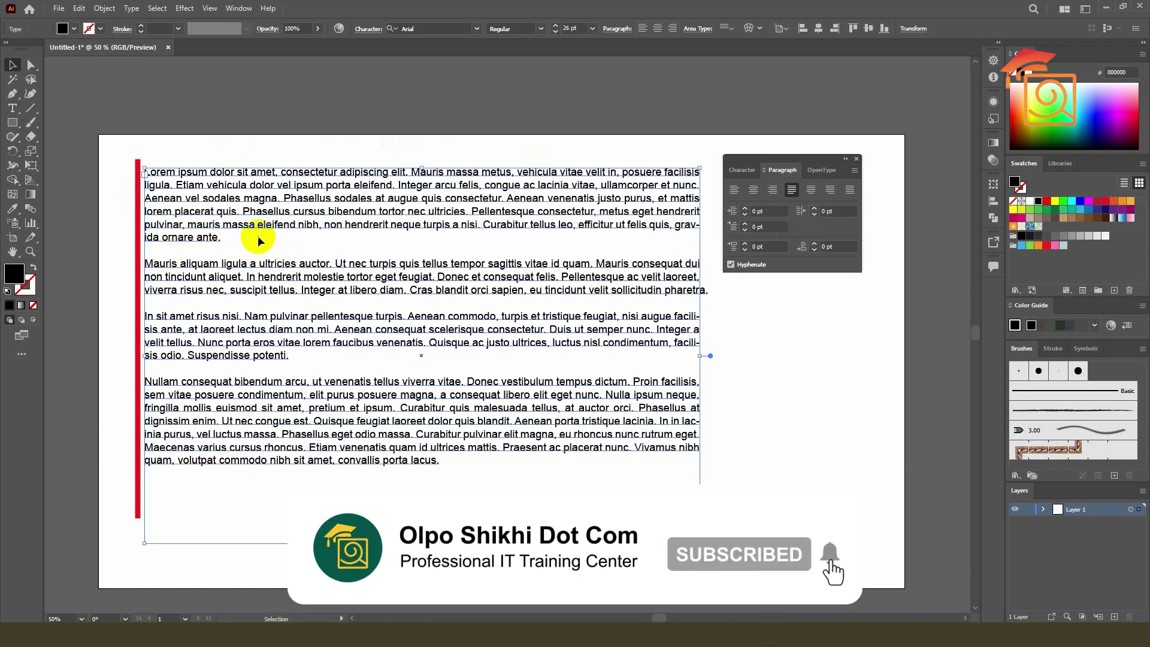
pyautogui.click(766, 248)
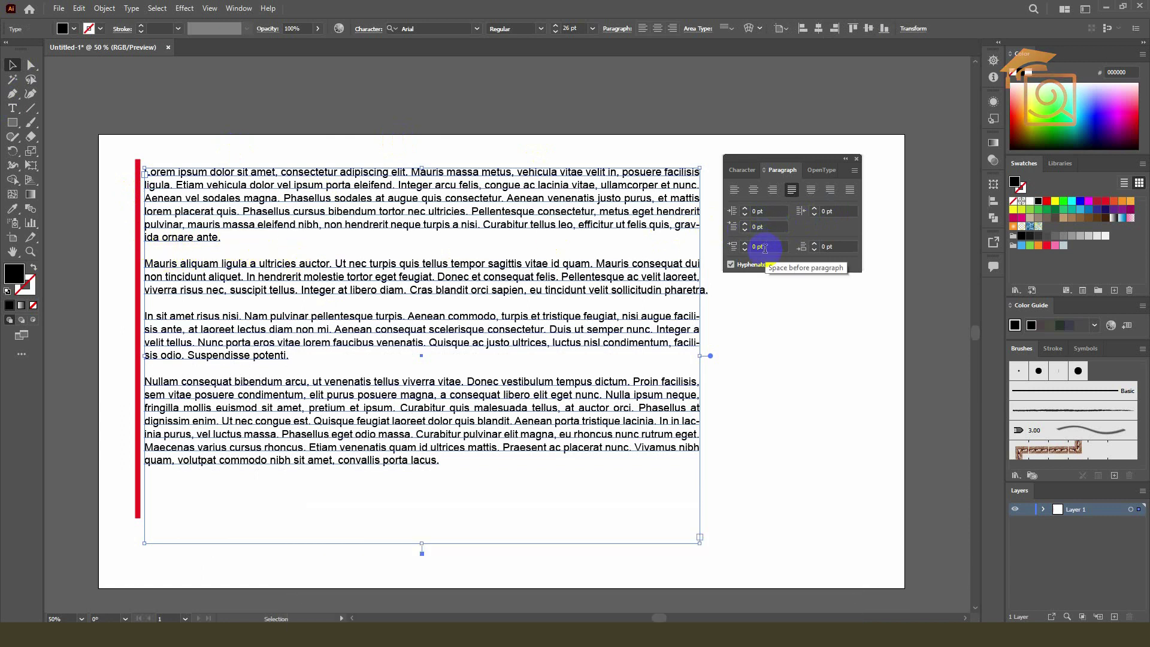
pyautogui.click(839, 244)
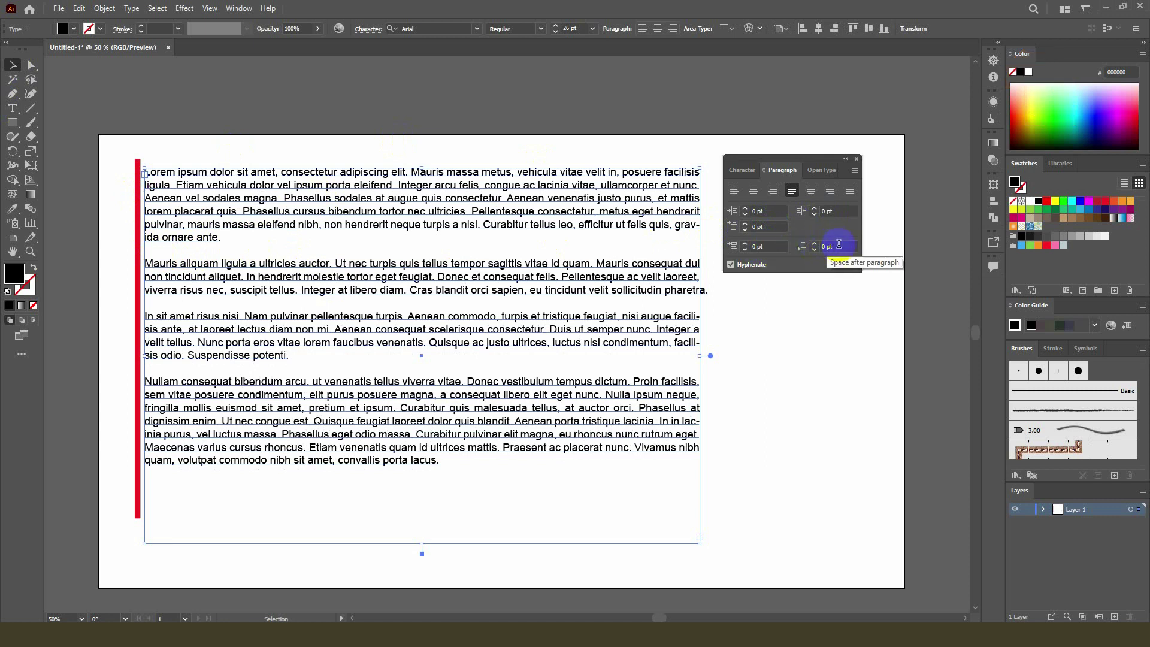
pyautogui.click(754, 261)
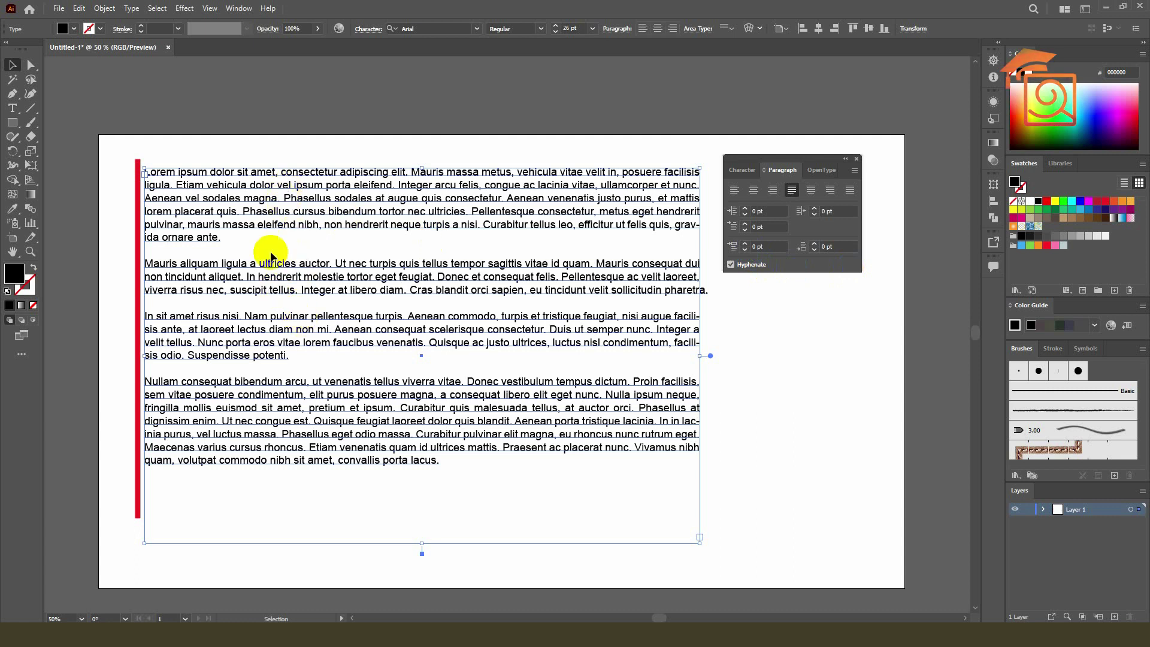
pyautogui.click(782, 246)
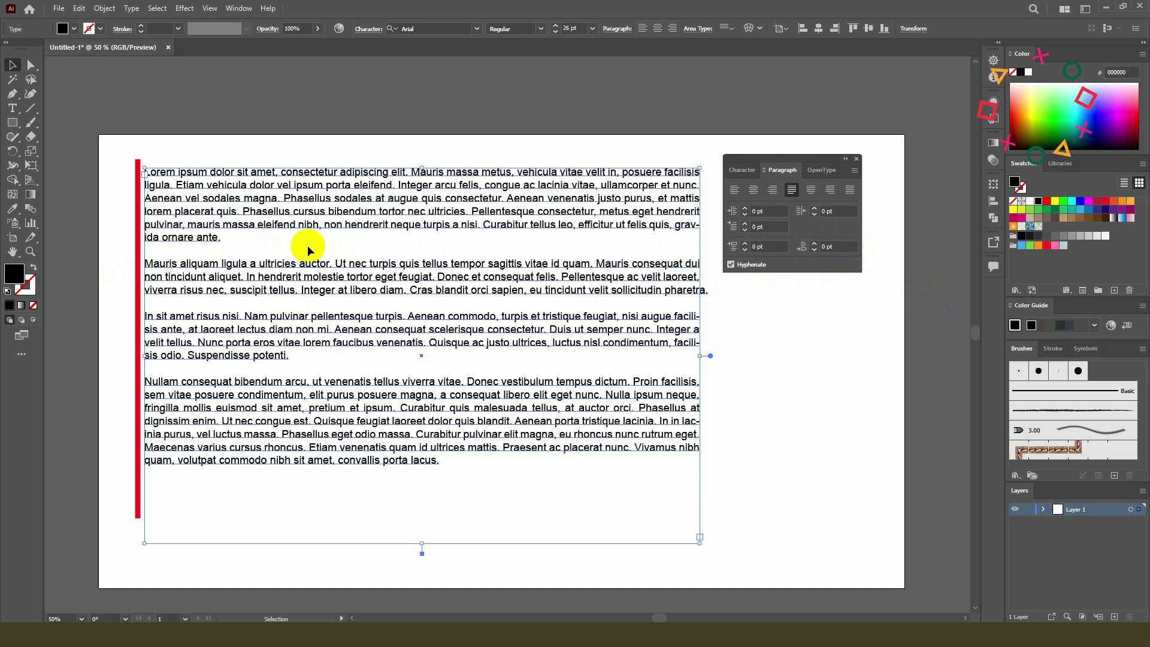
pyautogui.click(800, 260)
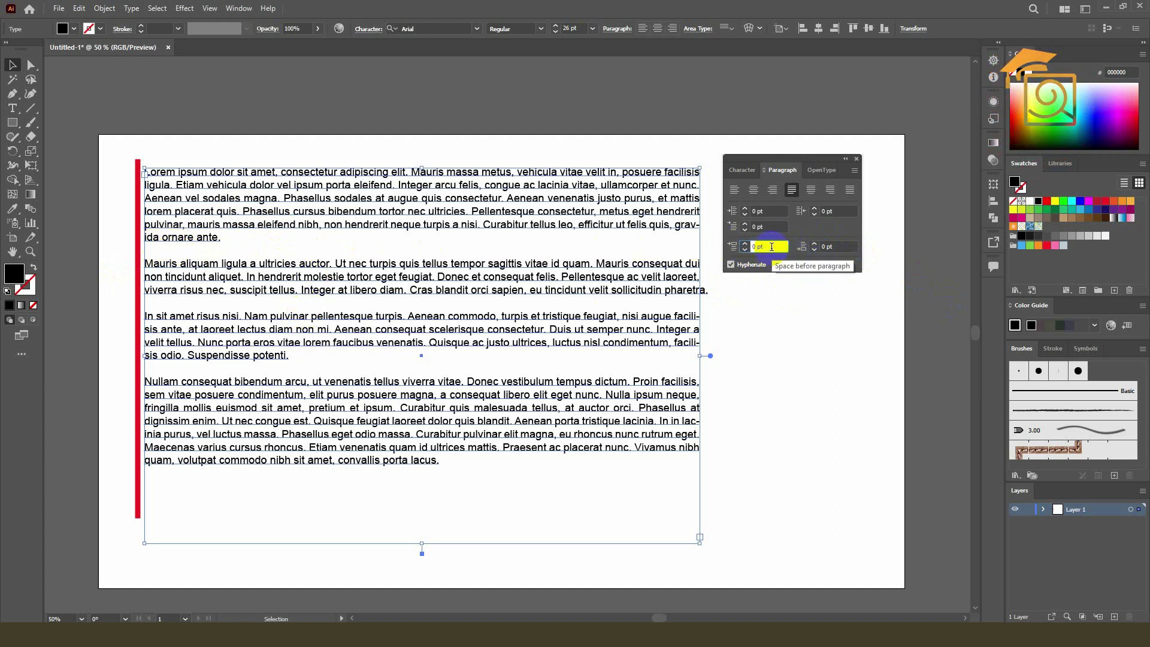
# Step: Set space after paragraphs to -28 pt and deselect to preview the small gaps
pyautogui.scroll(20, 772, 247)
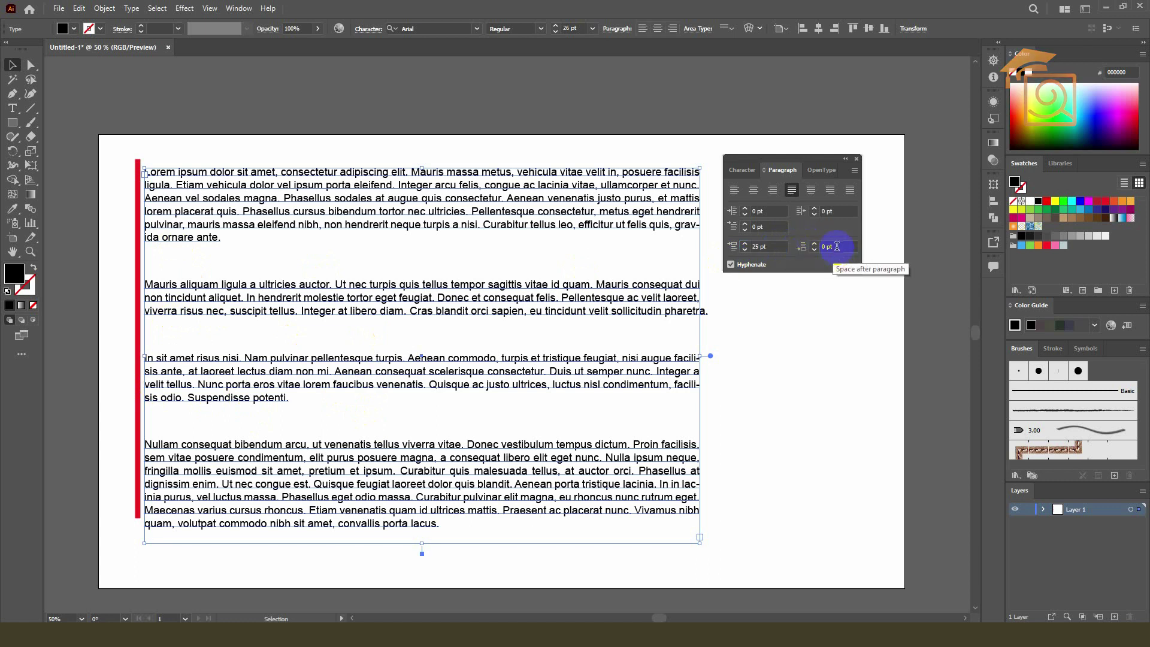
pyautogui.scroll(-20, 837, 247)
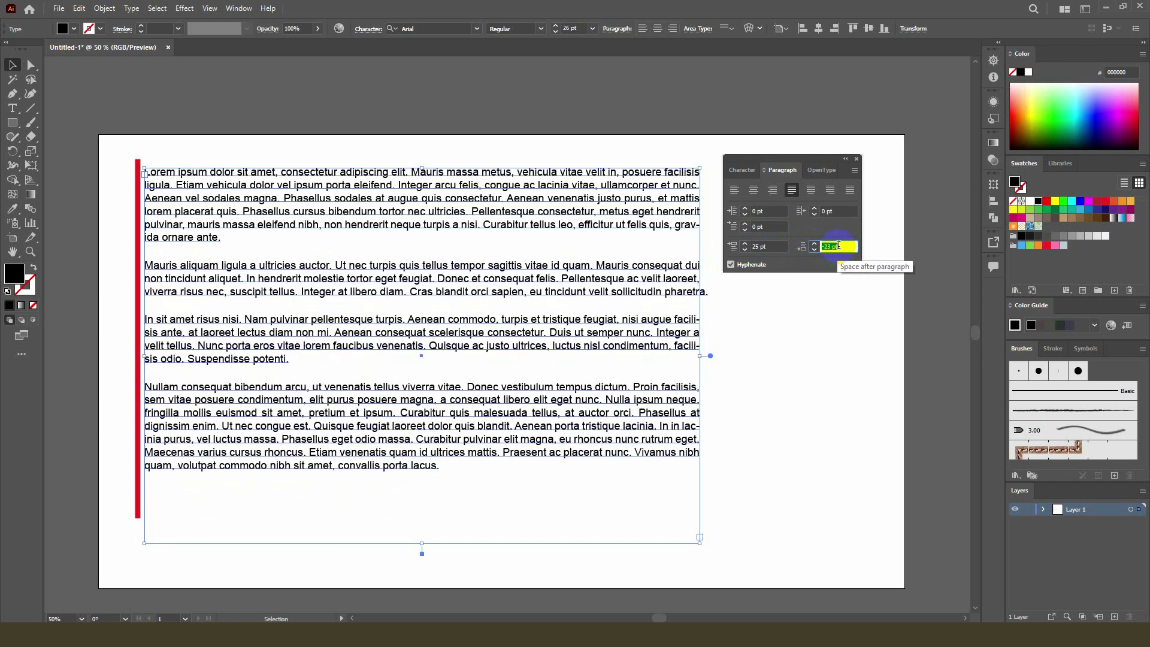
pyautogui.scroll(-6, 839, 245)
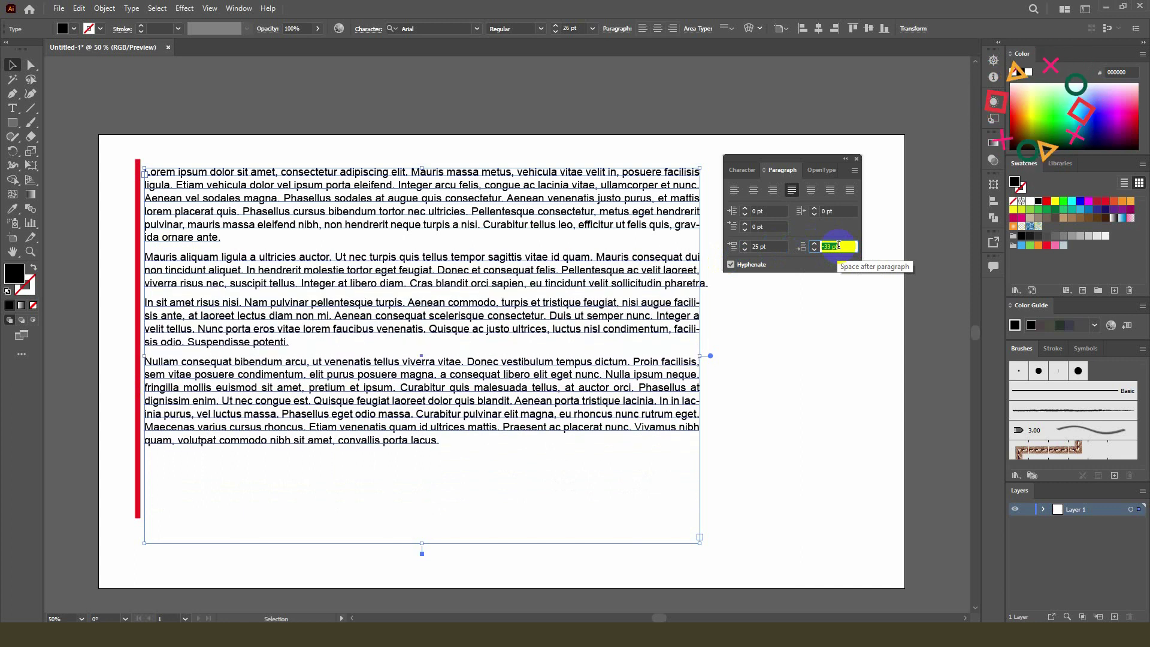
pyautogui.scroll(3, 839, 246)
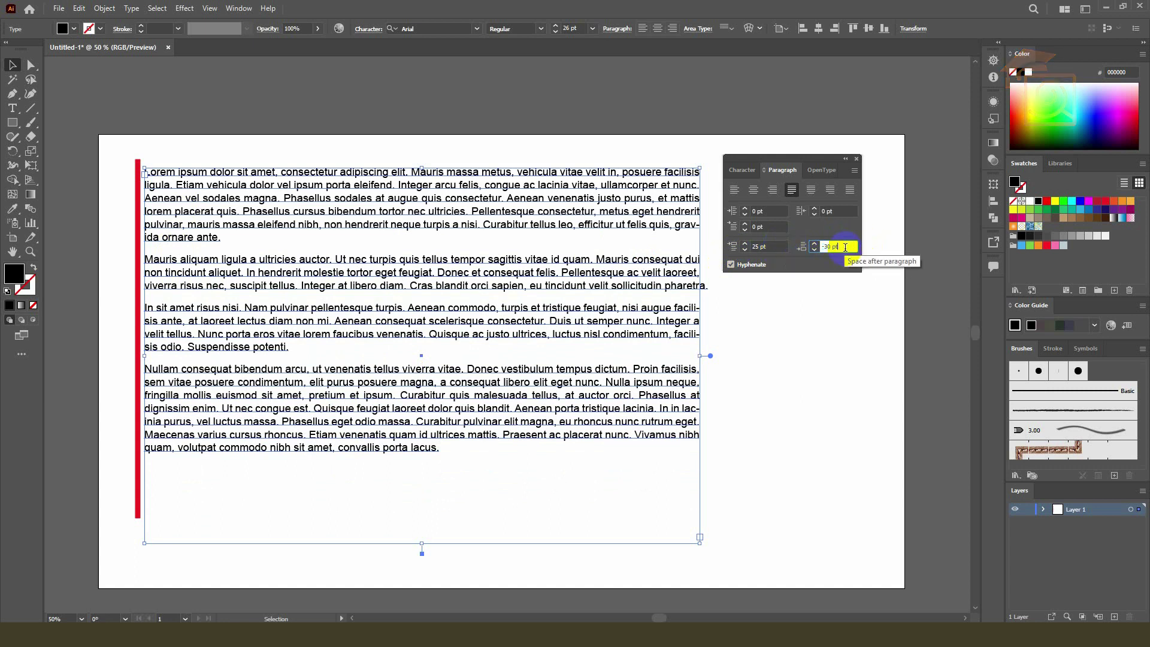
pyautogui.press('Up')
pyautogui.press('Up')
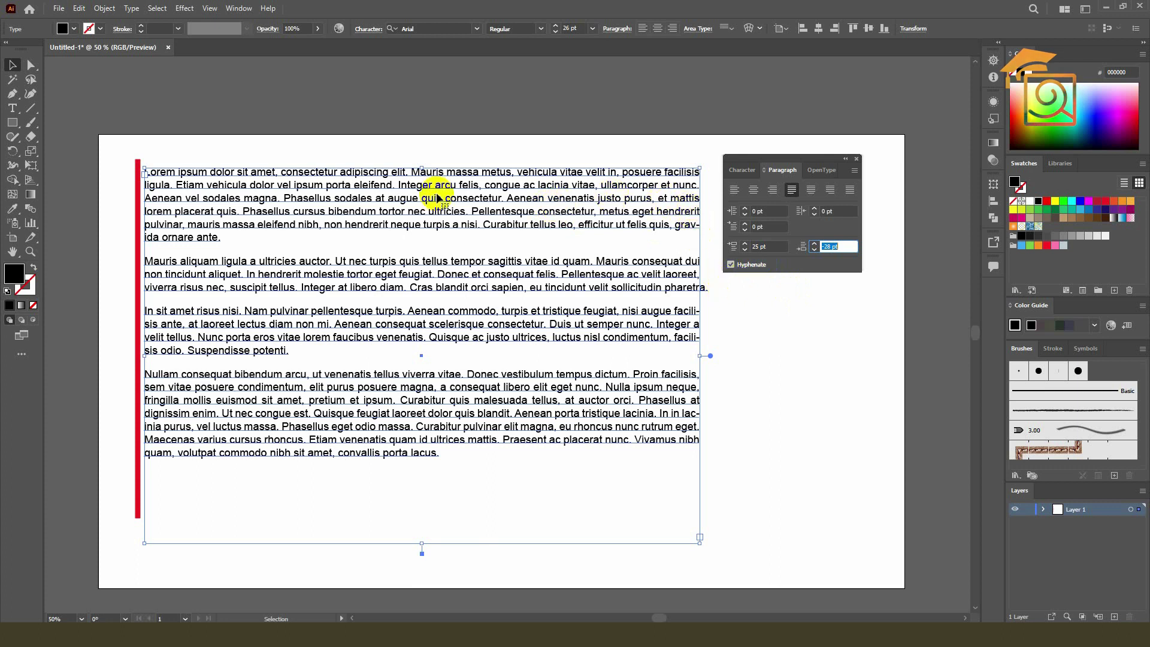
pyautogui.click(793, 192)
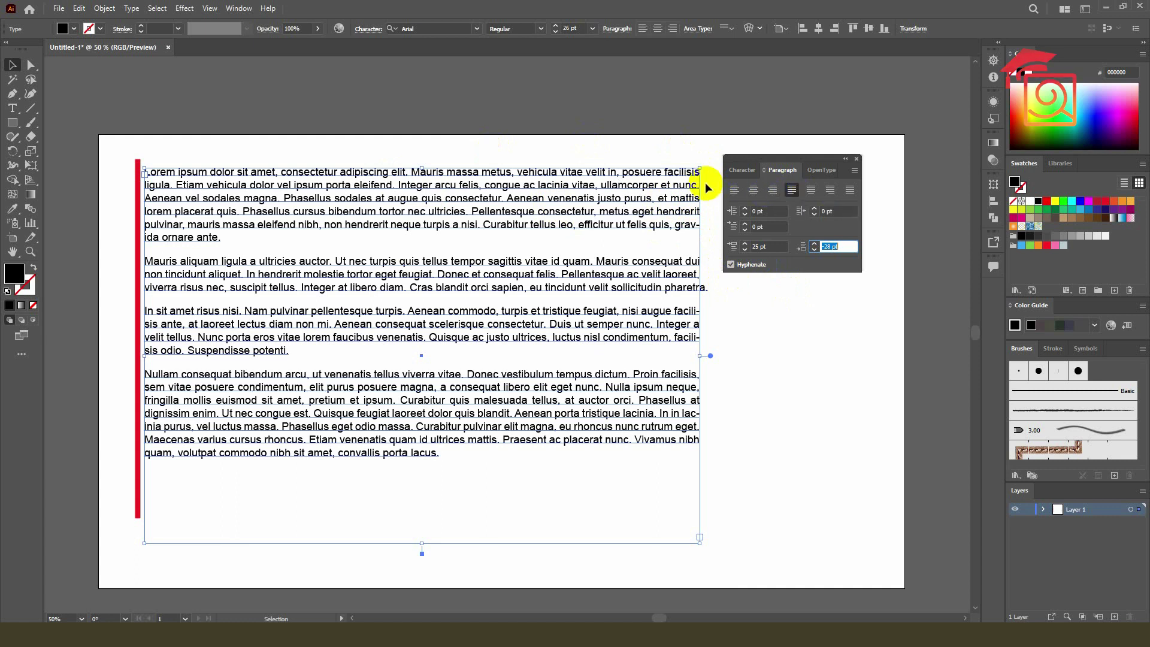
pyautogui.click(703, 198)
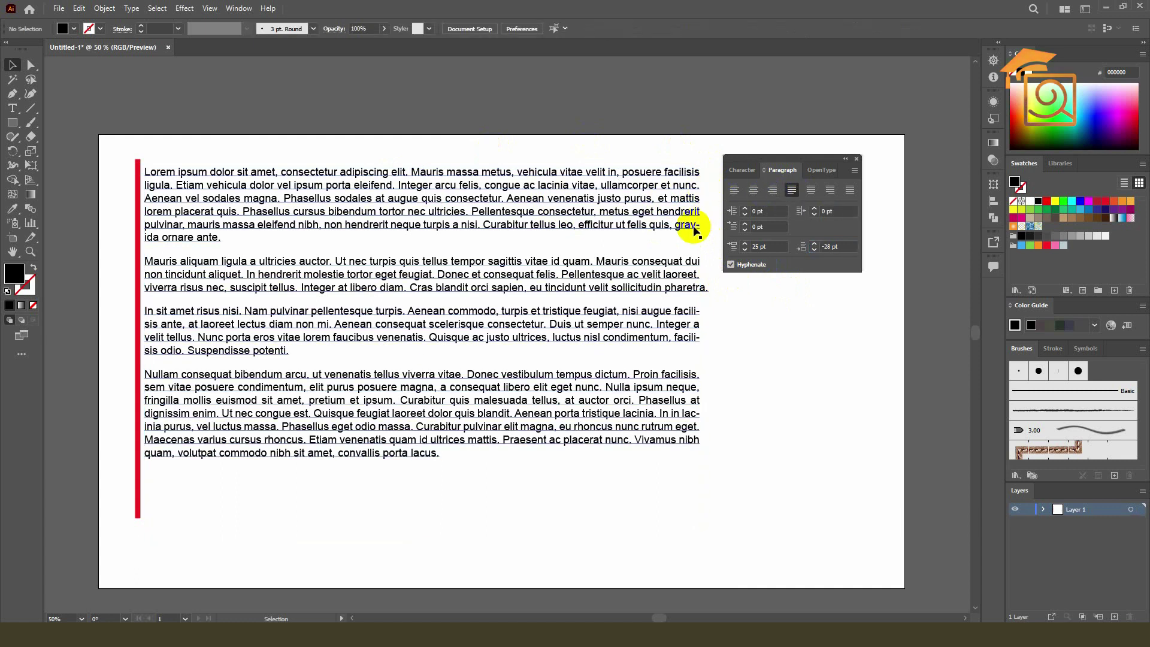
pyautogui.scroll(4, 695, 229)
pyautogui.doubleClick(663, 219)
pyautogui.moveTo(658, 222); pyautogui.dragTo(667, 224)
pyautogui.scroll(-4, 667, 223)
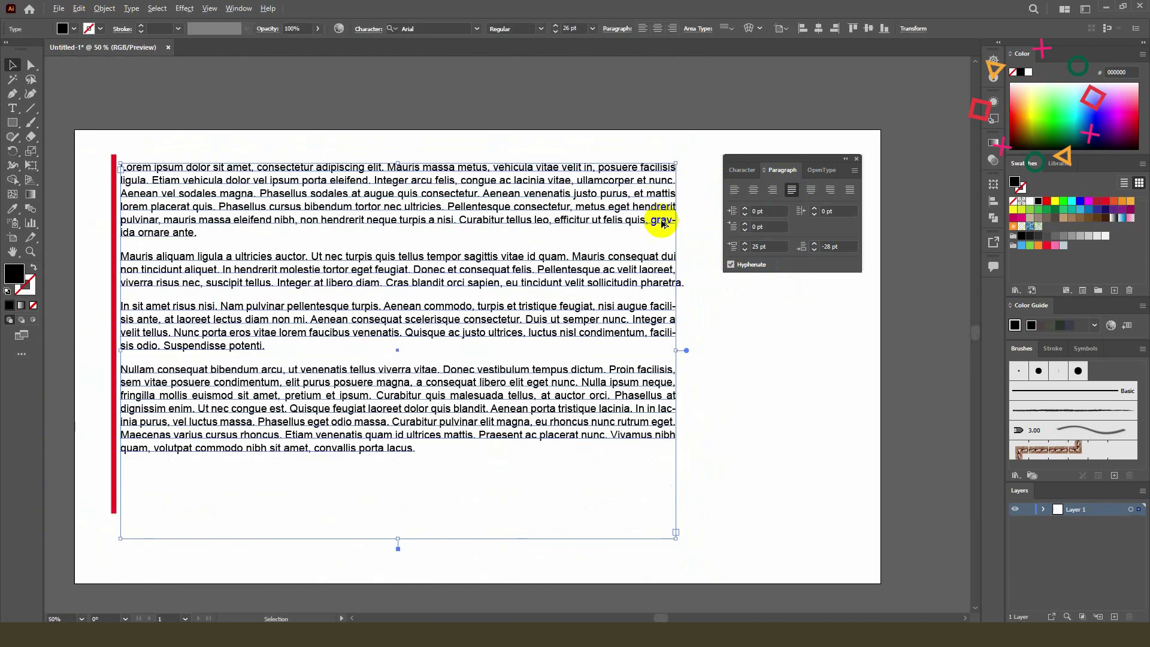
pyautogui.scroll(3, 673, 222)
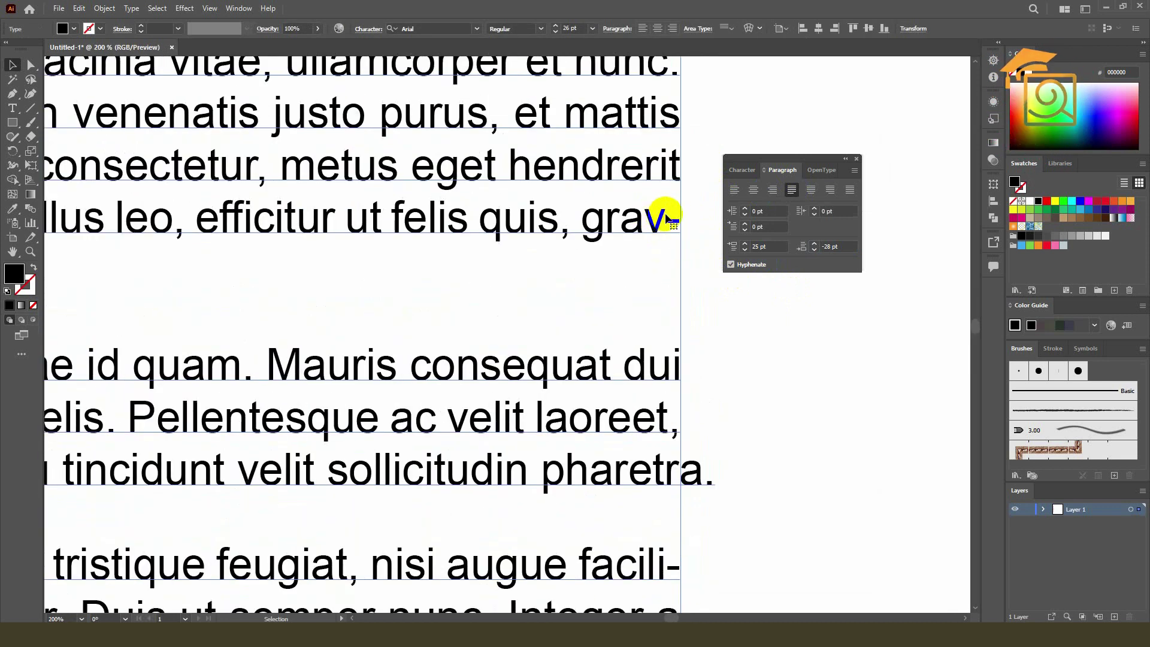
pyautogui.scroll(-3, 694, 215)
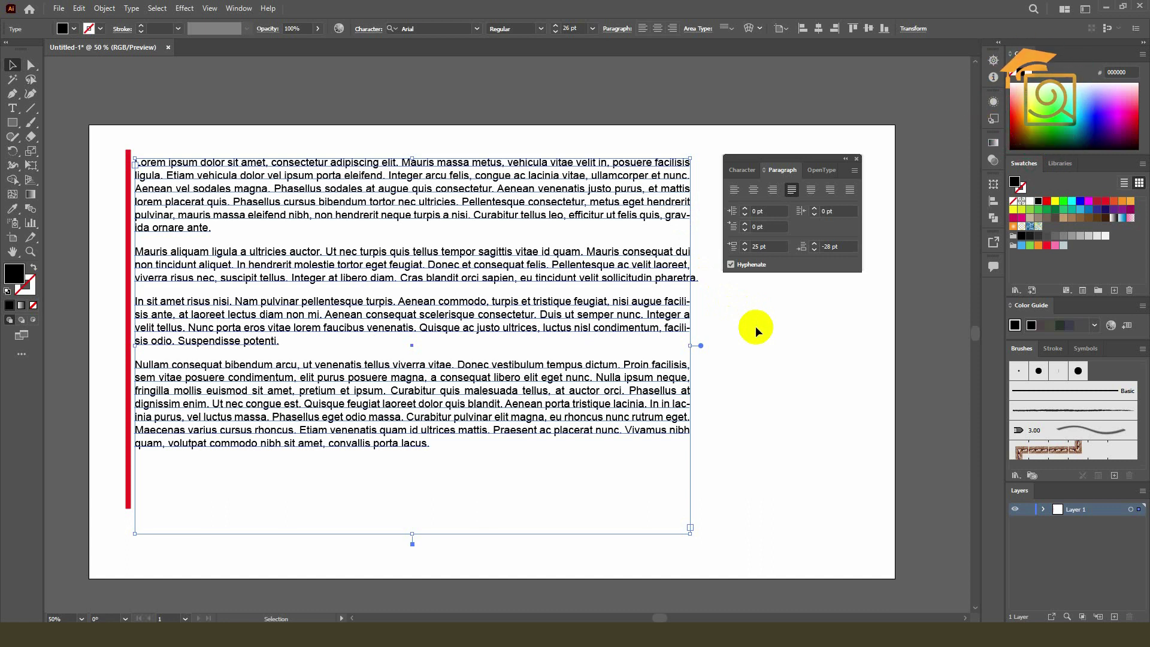
# Step: Toggle Hyphenate off and on to compare, leaving it unchecked
pyautogui.click(731, 265)
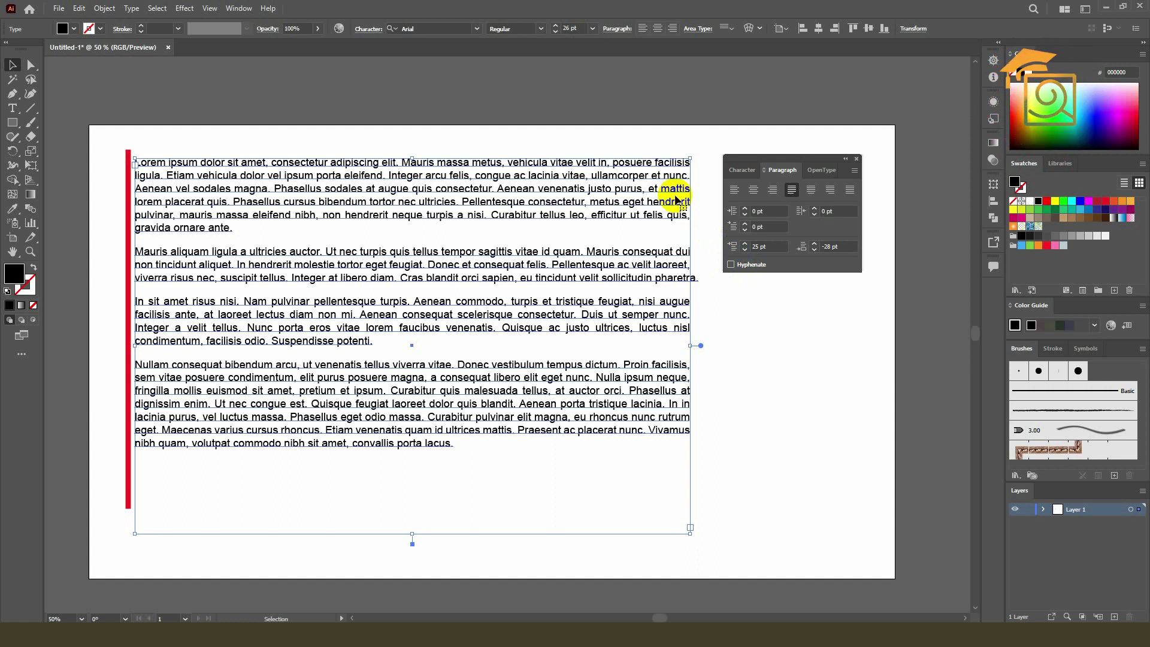
pyautogui.click(752, 266)
pyautogui.click(731, 265)
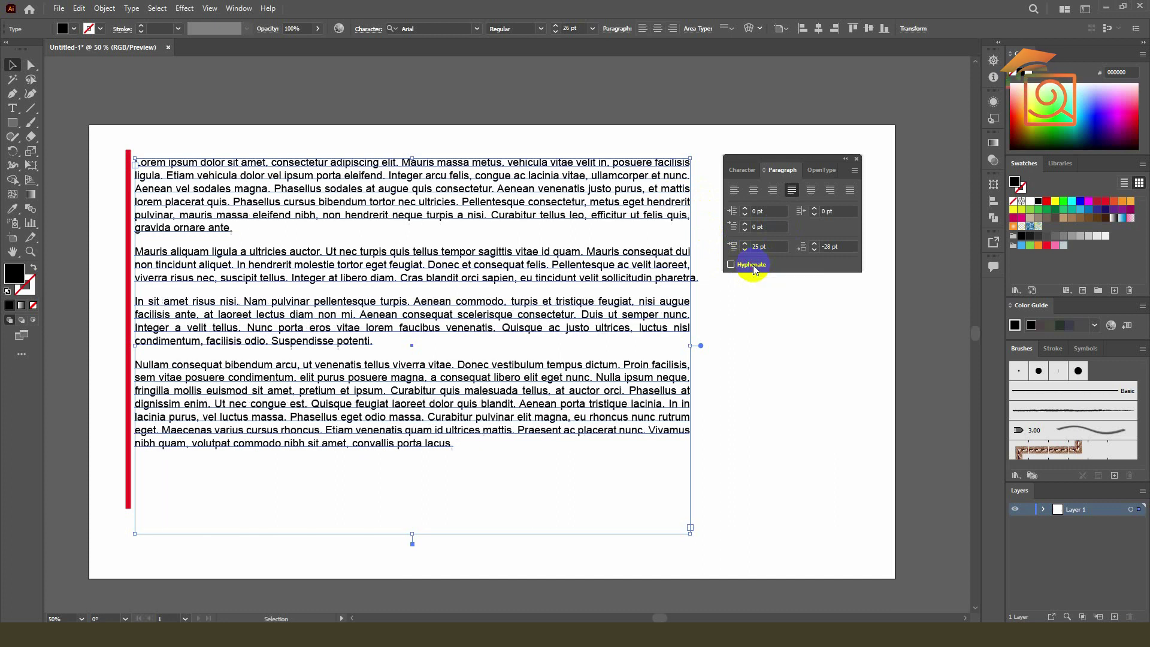
pyautogui.click(754, 266)
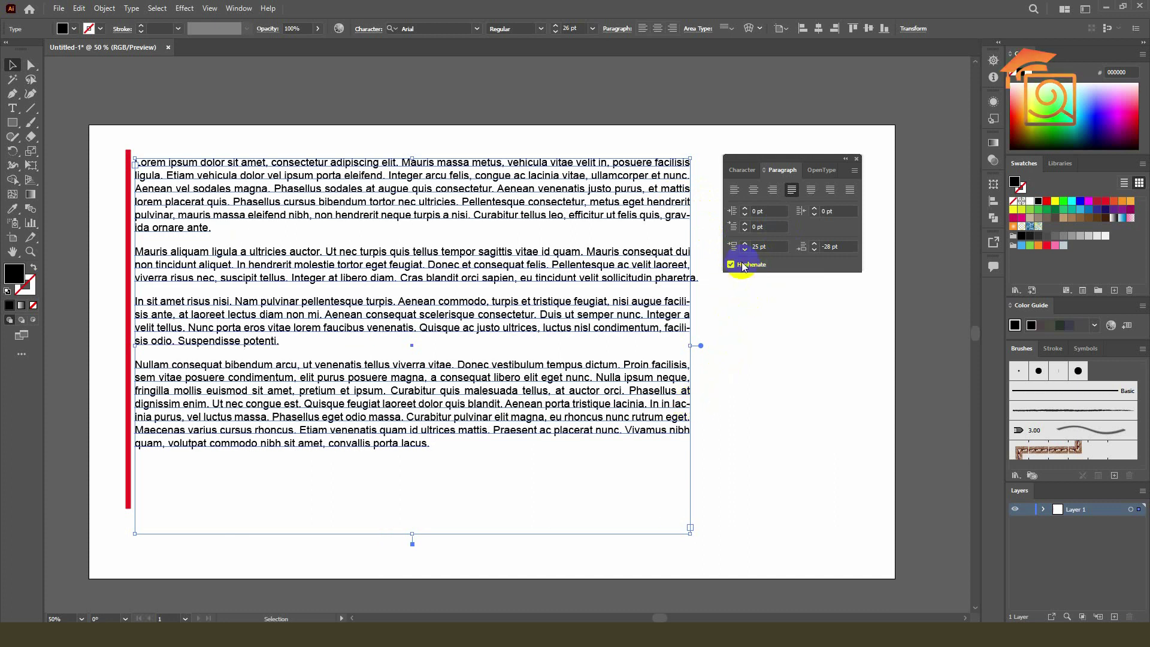
pyautogui.click(731, 265)
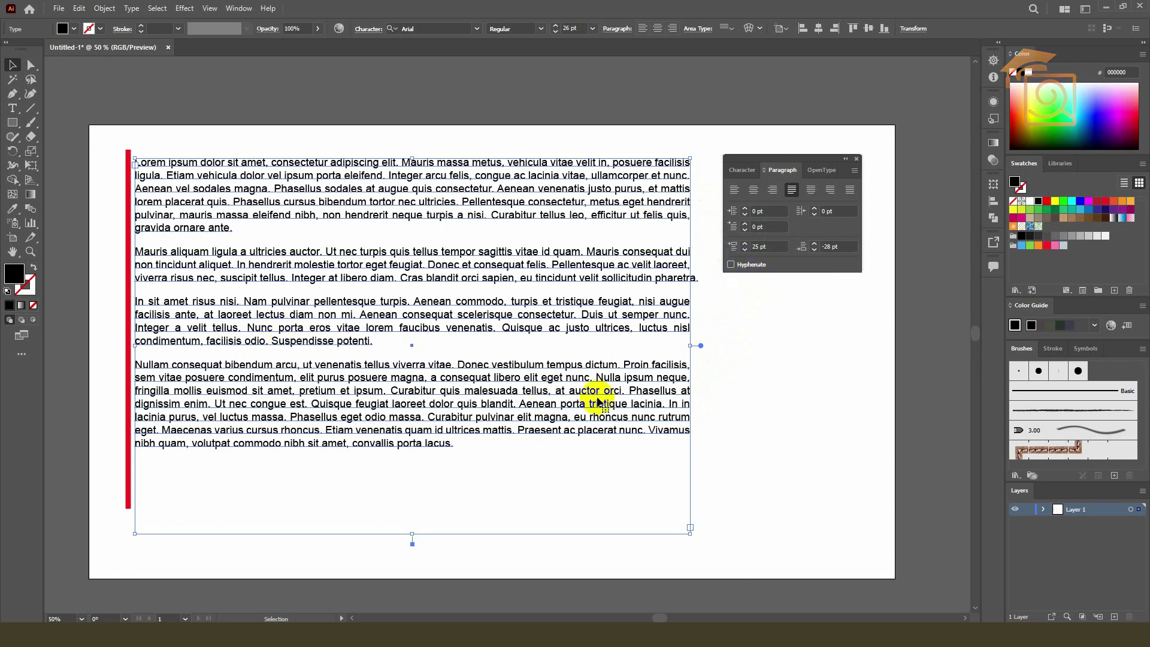
pyautogui.click(796, 378)
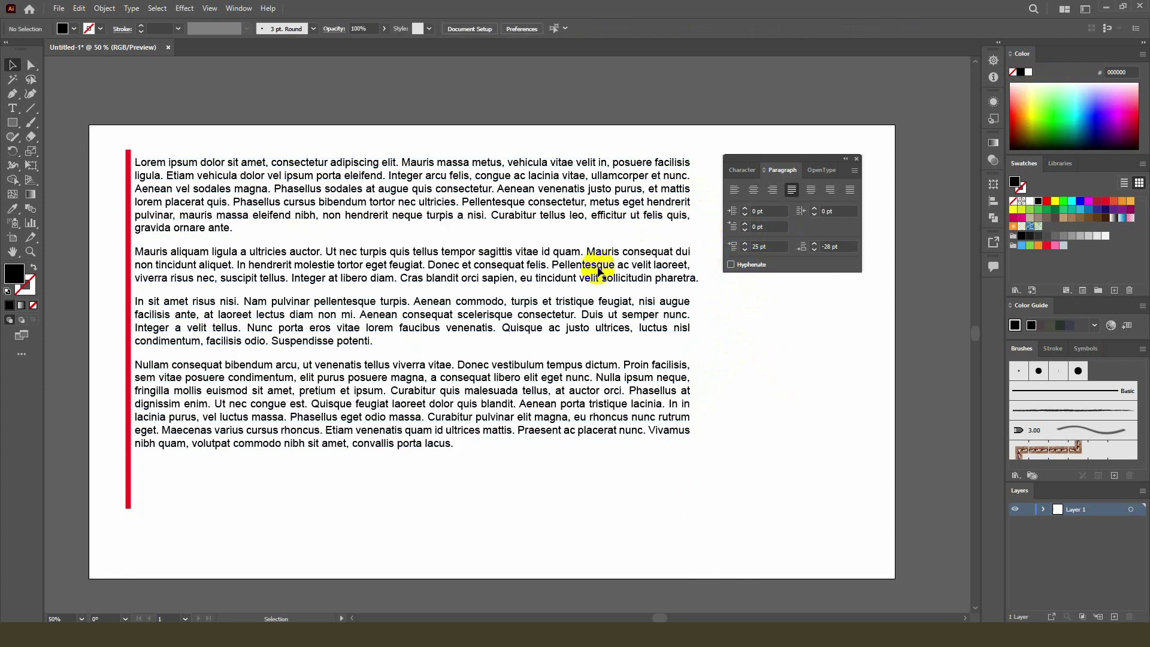
pyautogui.click(543, 162)
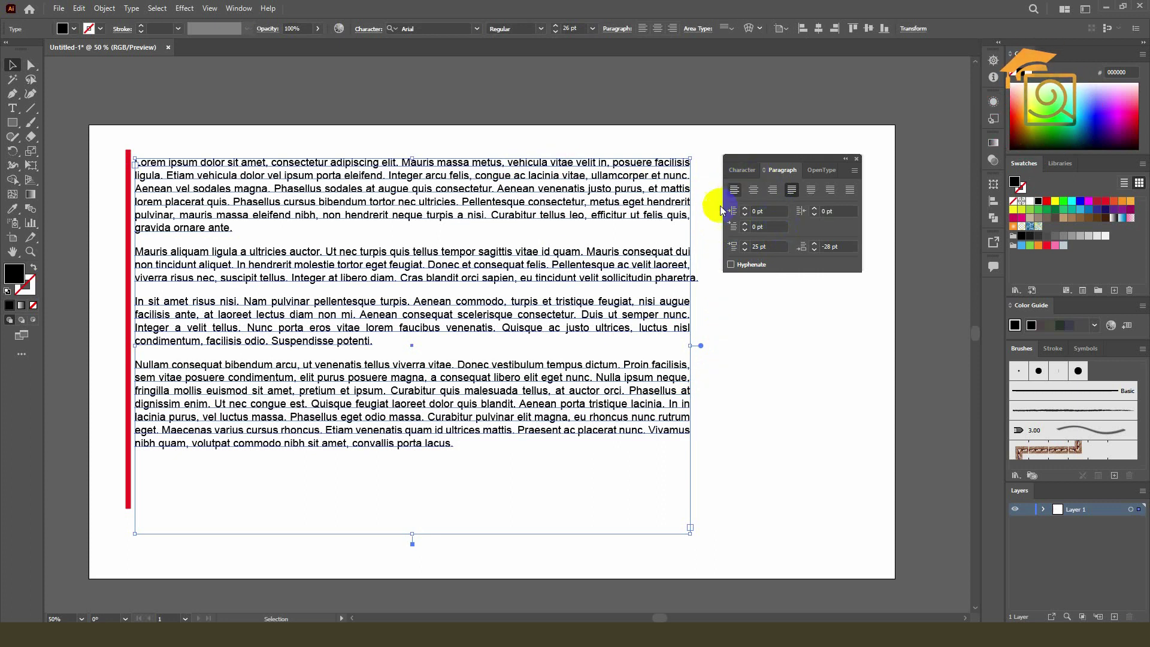
# Step: Set Space Before and Space After Paragraph both to 0 pt, then deselect to check
pyautogui.click(774, 253)
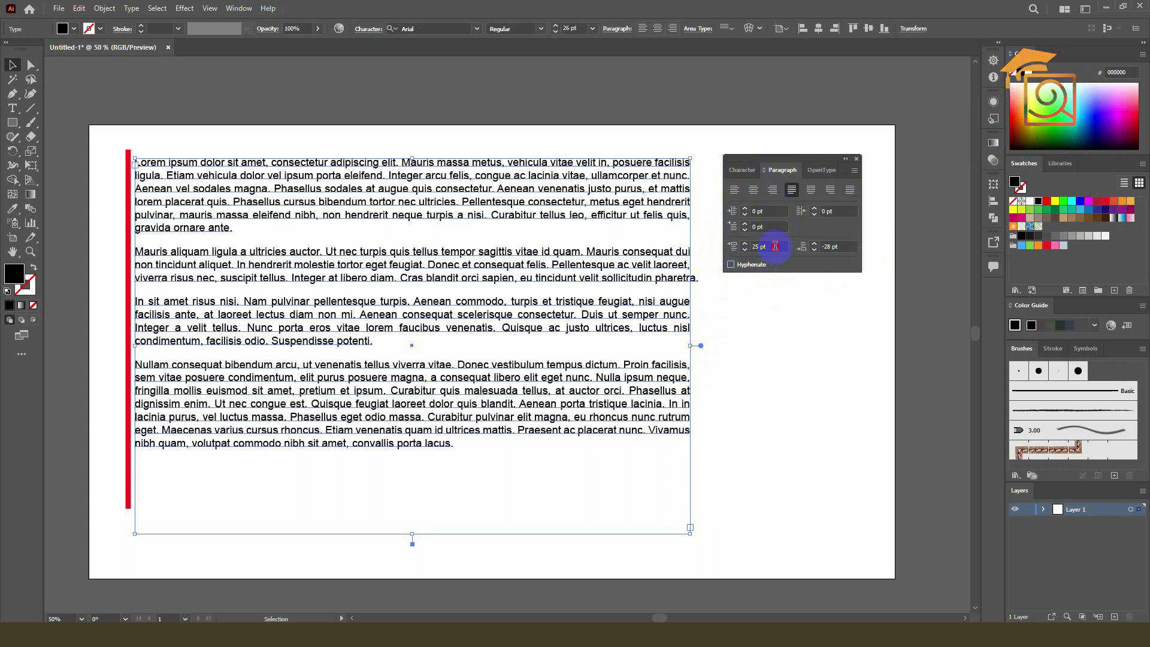
pyautogui.write('0')
pyautogui.click(809, 244)
pyautogui.write('0')
pyautogui.press('Return')
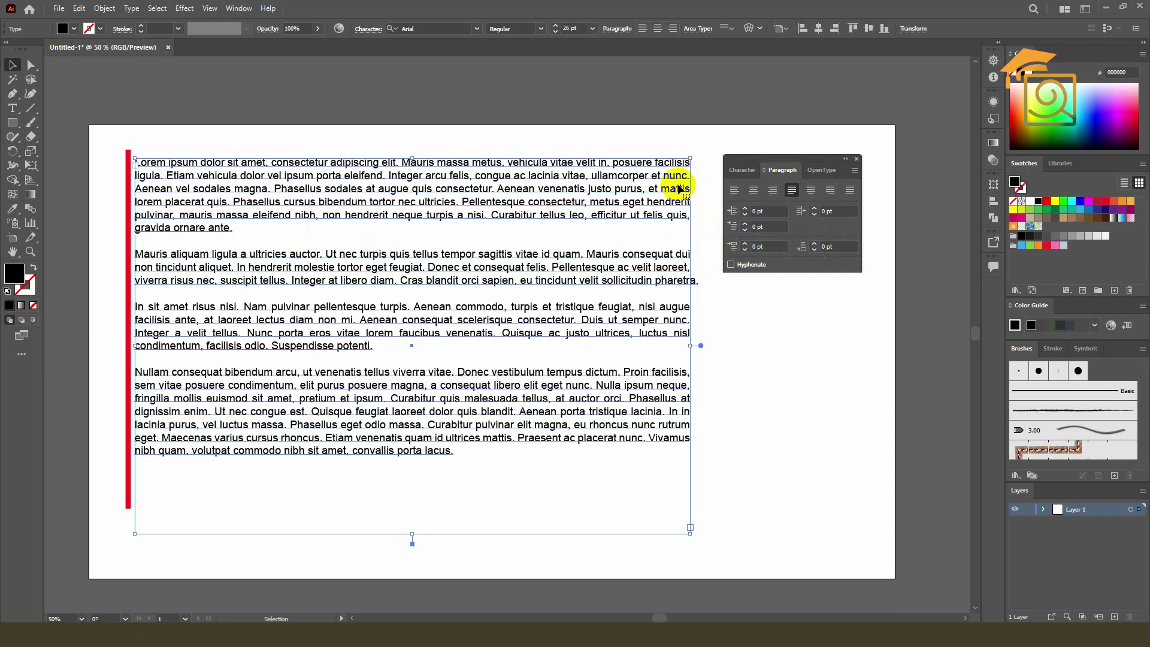
pyautogui.click(758, 318)
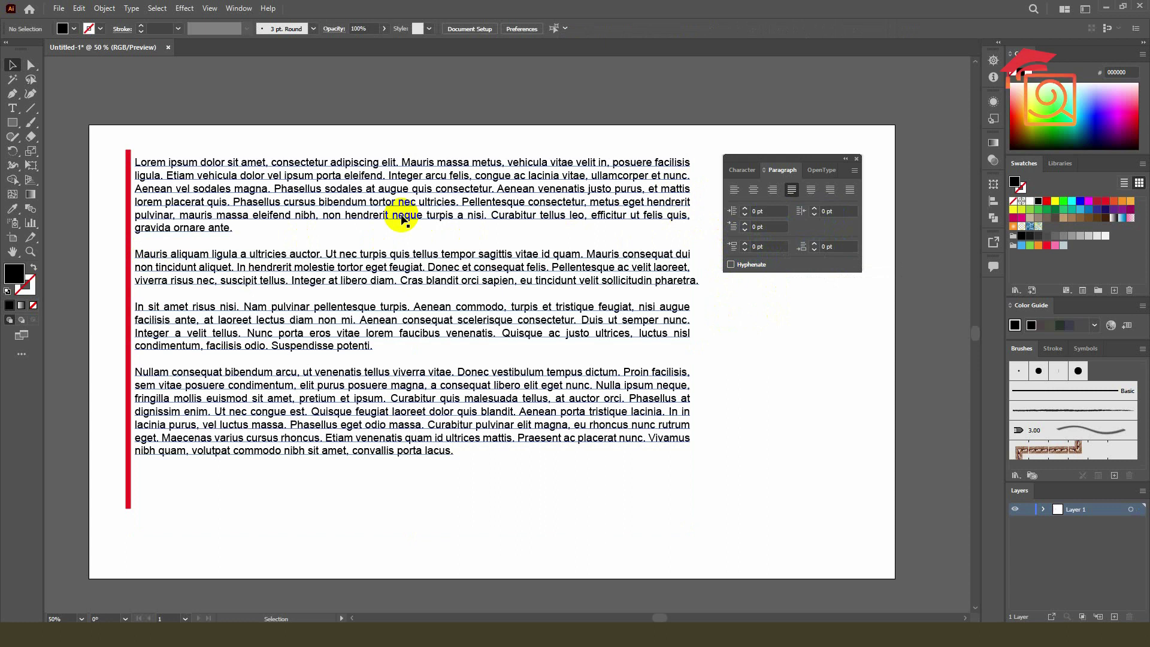